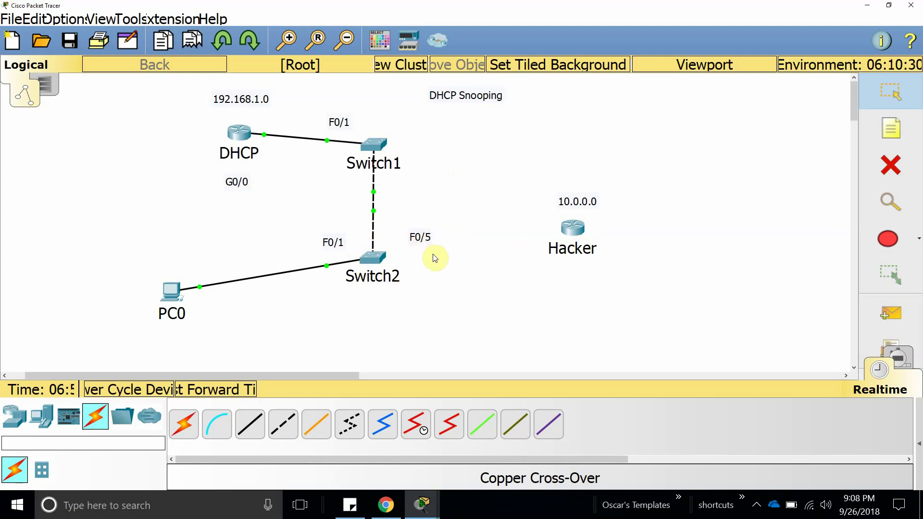
Step: Nudge Switch2 right and place the F0/1 and F0/5 port labels beside their links
drag(371, 258, 373, 258)
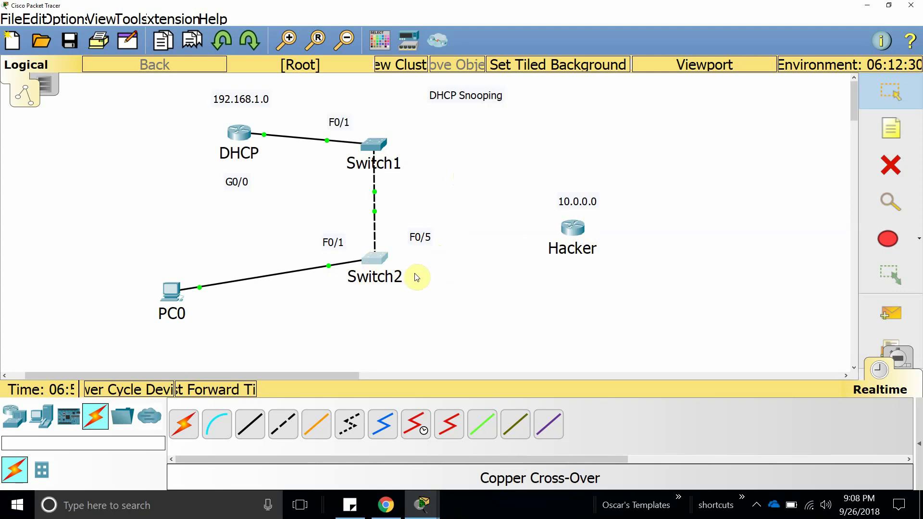
mouse_move(379, 261)
mouse_down()
mouse_move(379, 251)
mouse_move(383, 259)
mouse_up()
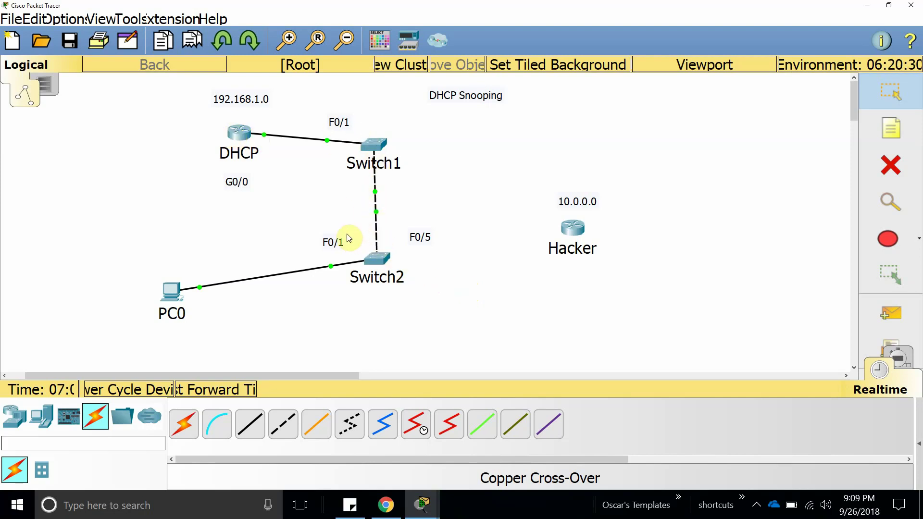
drag(335, 240, 359, 219)
drag(430, 246, 459, 245)
mouse_move(357, 227)
mouse_down()
mouse_move(347, 230)
mouse_move(356, 227)
mouse_up()
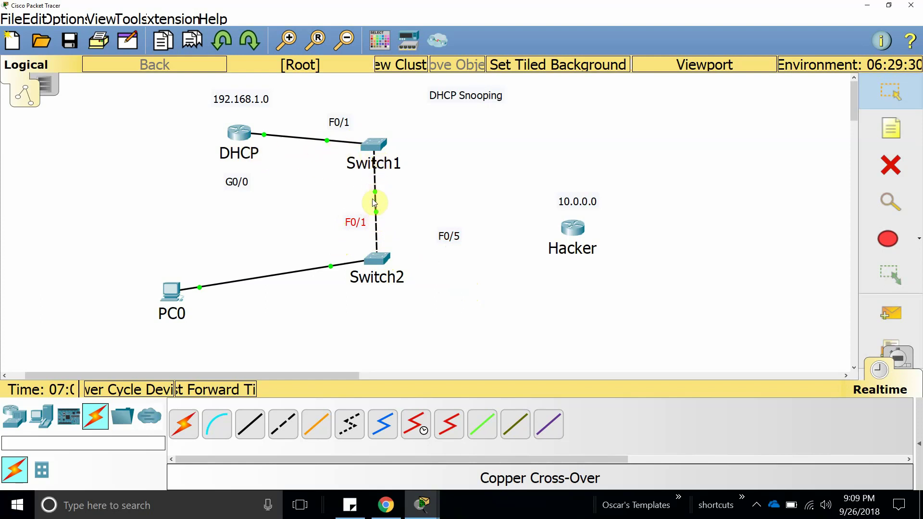
mouse_move(449, 237)
mouse_down()
mouse_move(421, 234)
mouse_move(430, 233)
mouse_up()
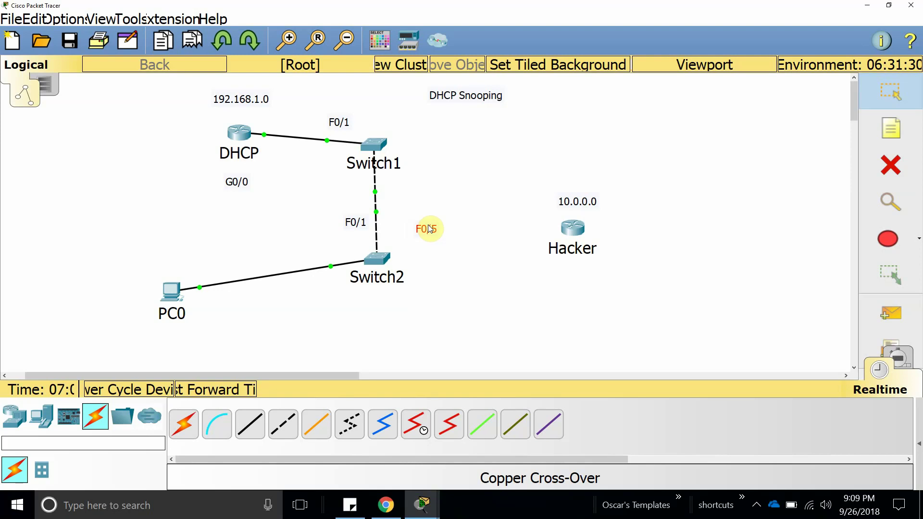
Step: Reposition the Hacker router, its 10.0.0.0 label, PC0 and the DHCP Snooping note
drag(565, 230, 559, 239)
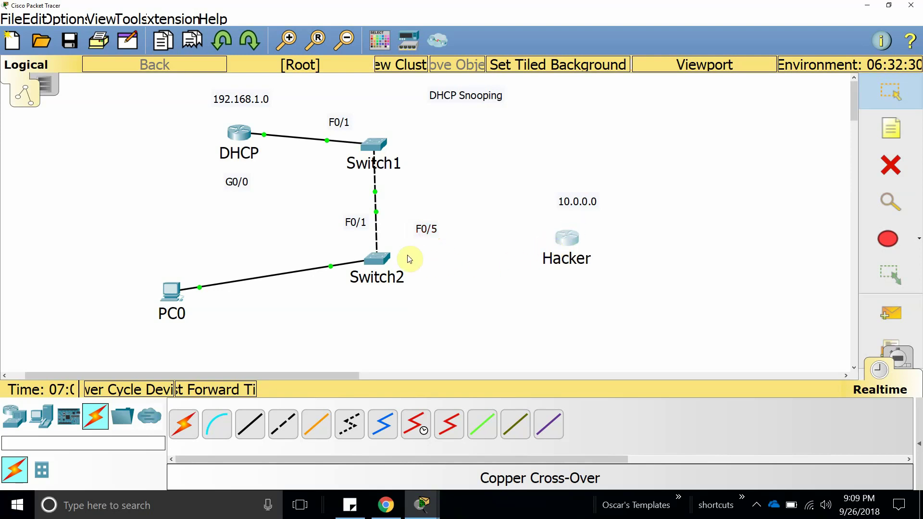
drag(566, 201, 564, 246)
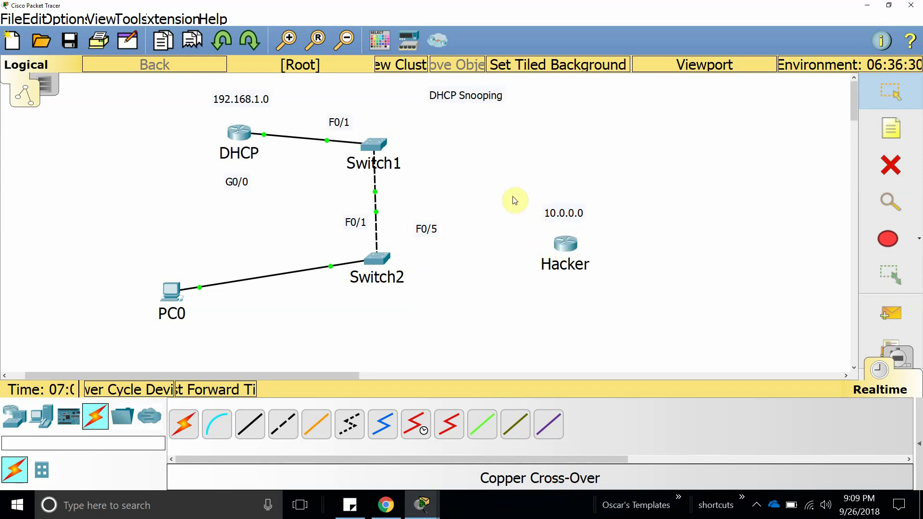
drag(183, 277, 214, 255)
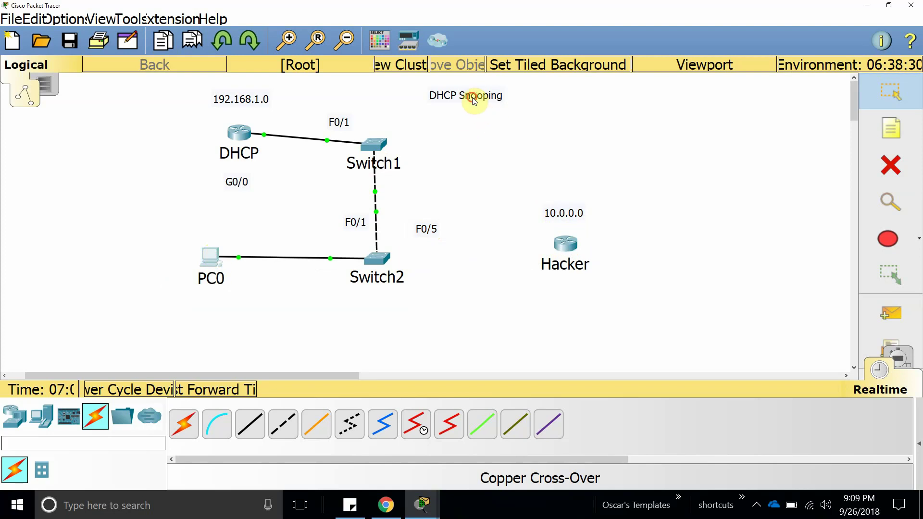
mouse_move(476, 97)
mouse_down()
mouse_move(486, 97)
mouse_move(458, 94)
mouse_up()
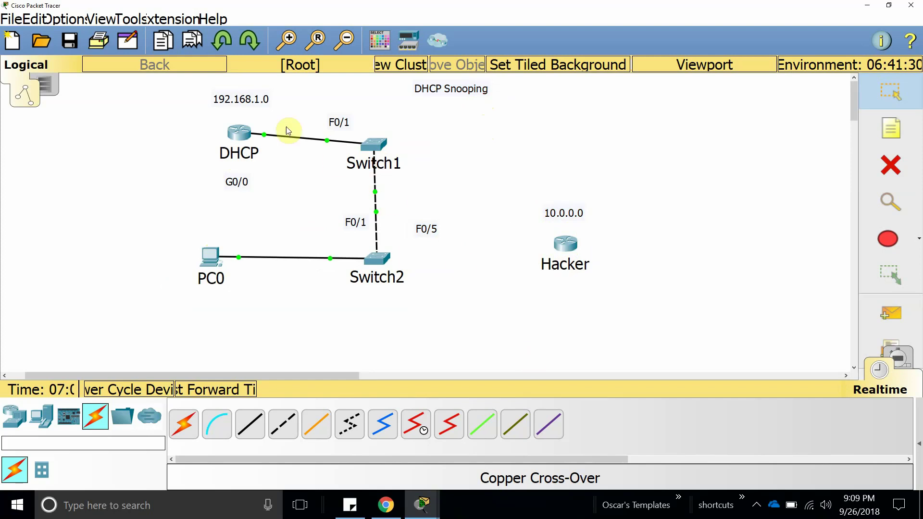
Step: Shift the 192.168.1.0 label slightly right and down, then deselect it
click(245, 99)
drag(250, 104, 252, 108)
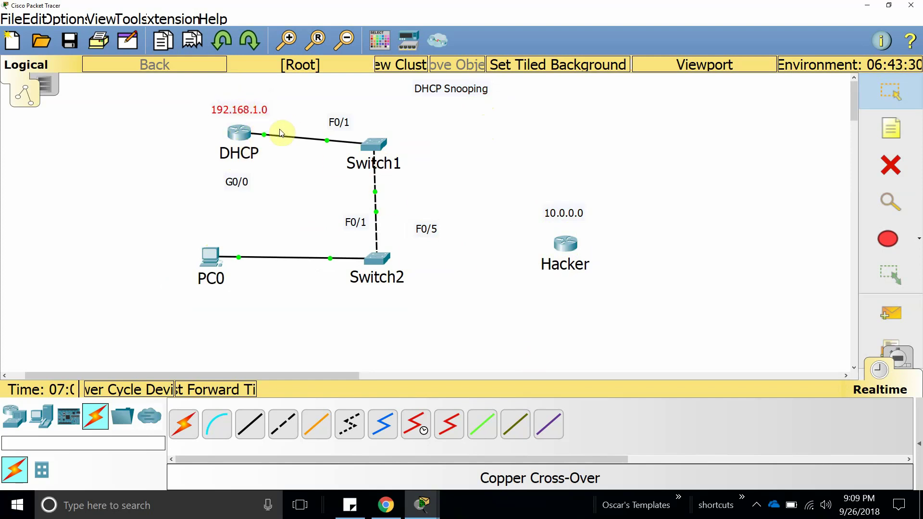
mouse_move(279, 129)
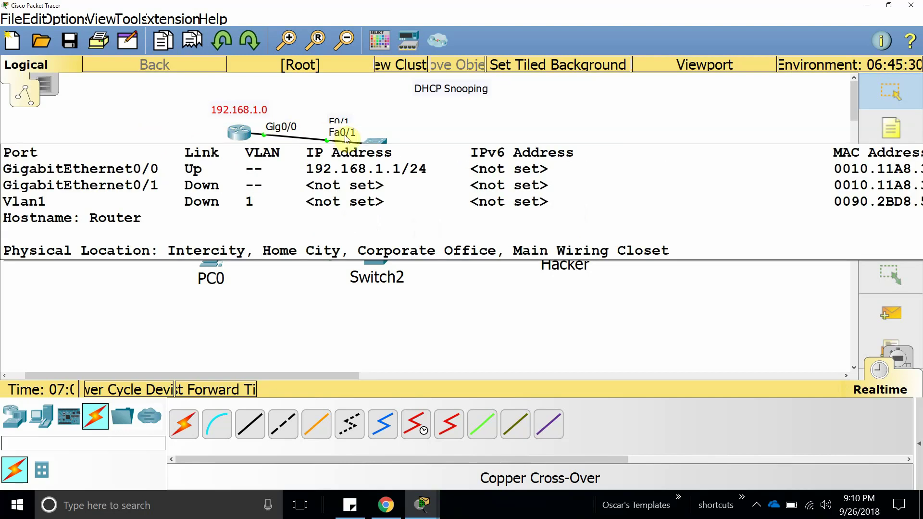
click(515, 134)
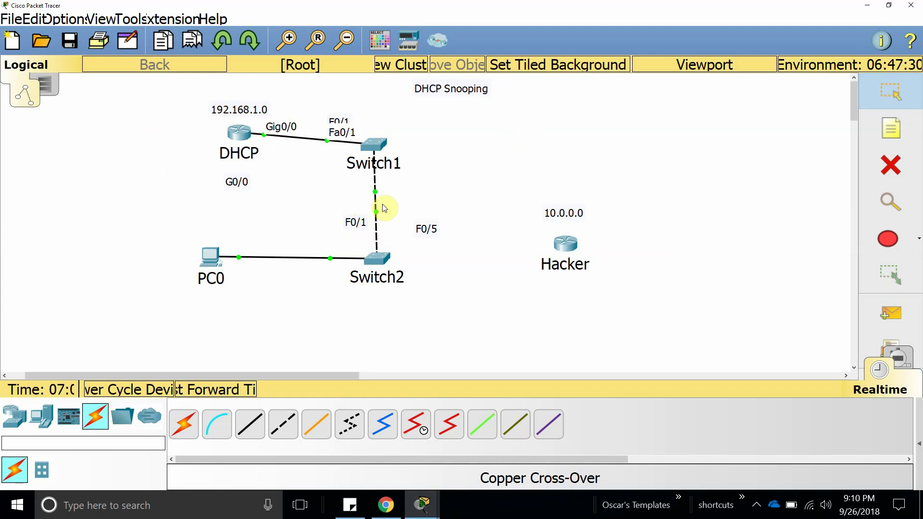
Step: Move the DHCP Snooping note left and down, PC0 up-right, and the 10.0.0.0 label slightly
drag(427, 100, 410, 104)
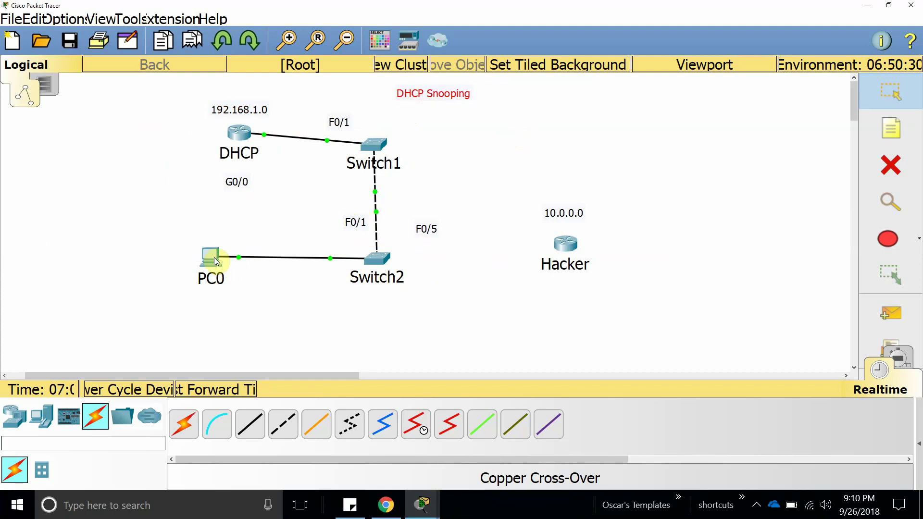
drag(214, 258, 224, 241)
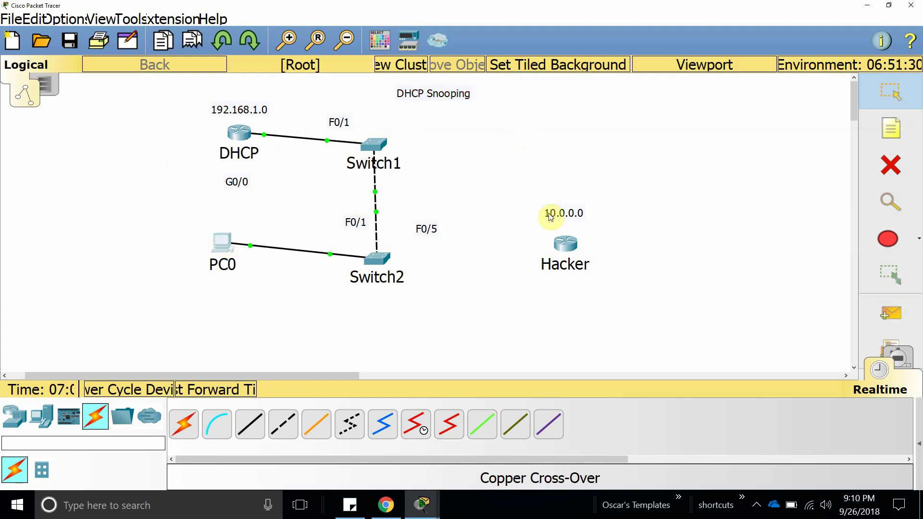
drag(550, 212, 547, 216)
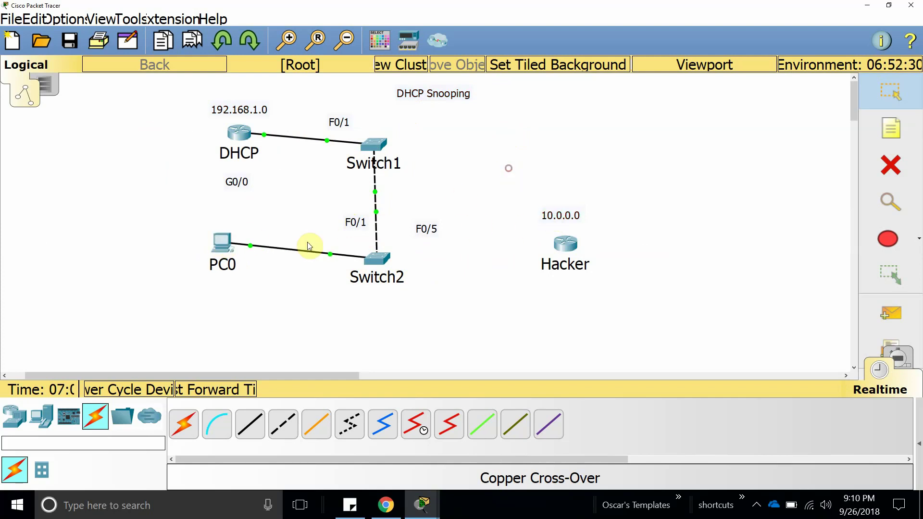
click(221, 242)
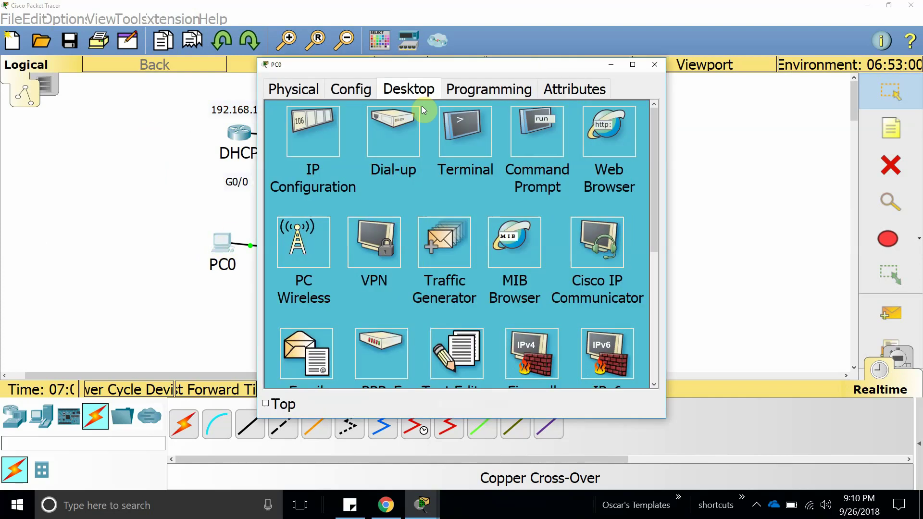
click(313, 117)
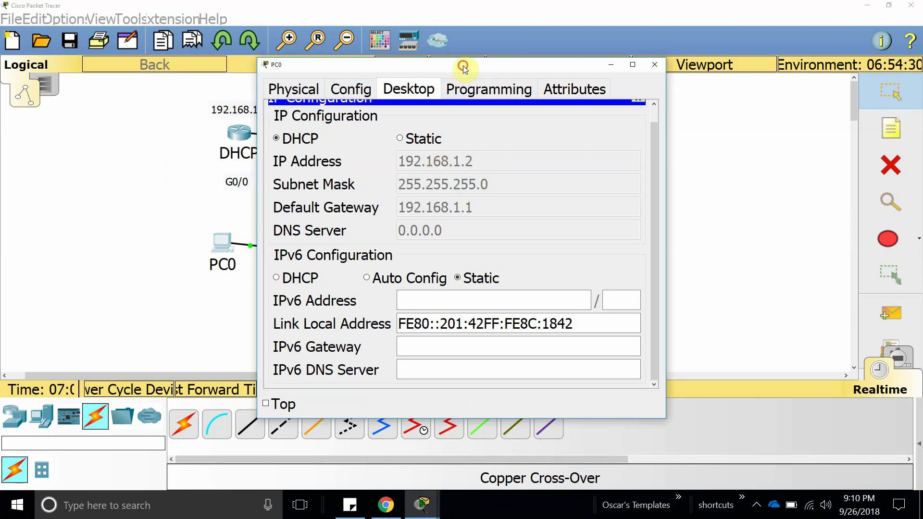
drag(461, 64, 569, 65)
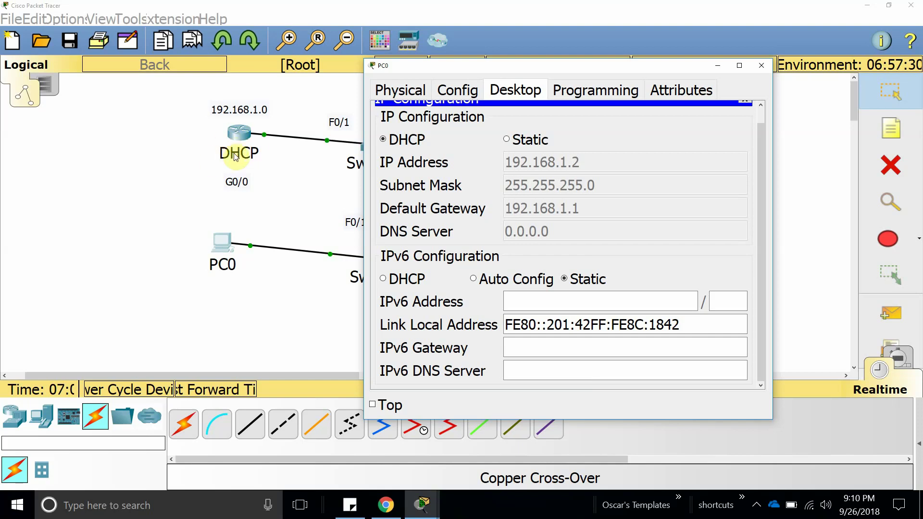
click(768, 69)
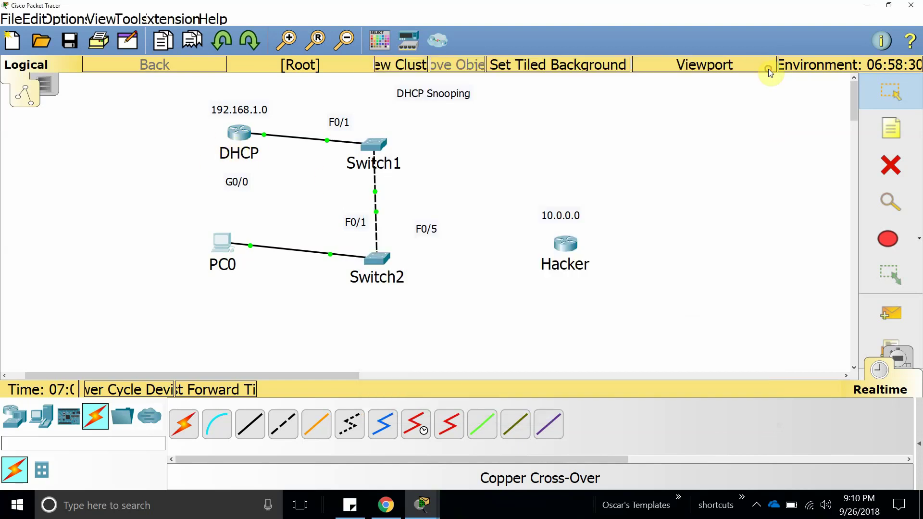
Step: Cable Switch2 FastEthernet0/5 to Hacker's GigabitEthernet port with copper straight-through, then adjust Hacker's position
click(283, 424)
click(250, 424)
click(377, 258)
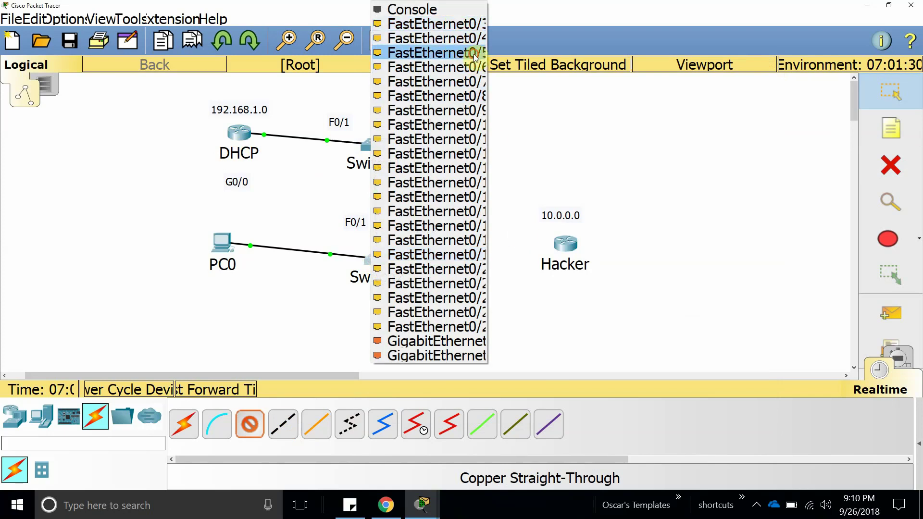
click(433, 53)
click(566, 241)
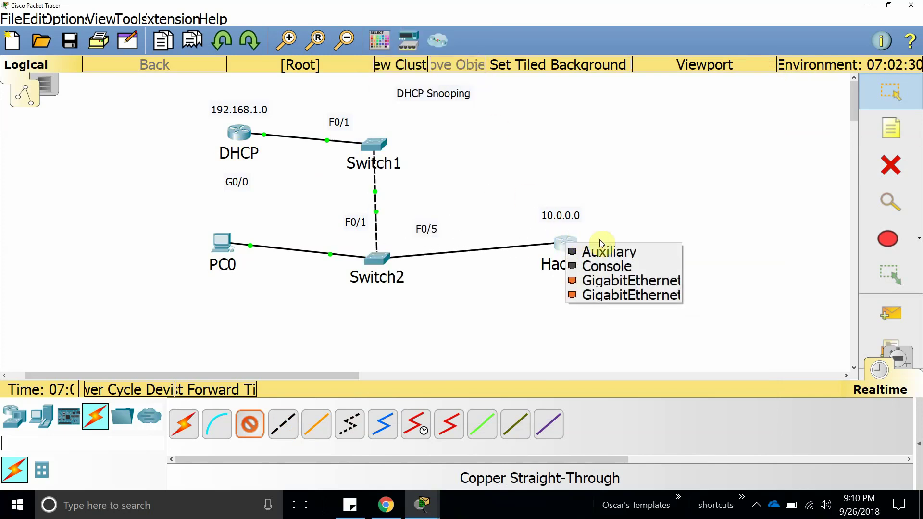
click(625, 278)
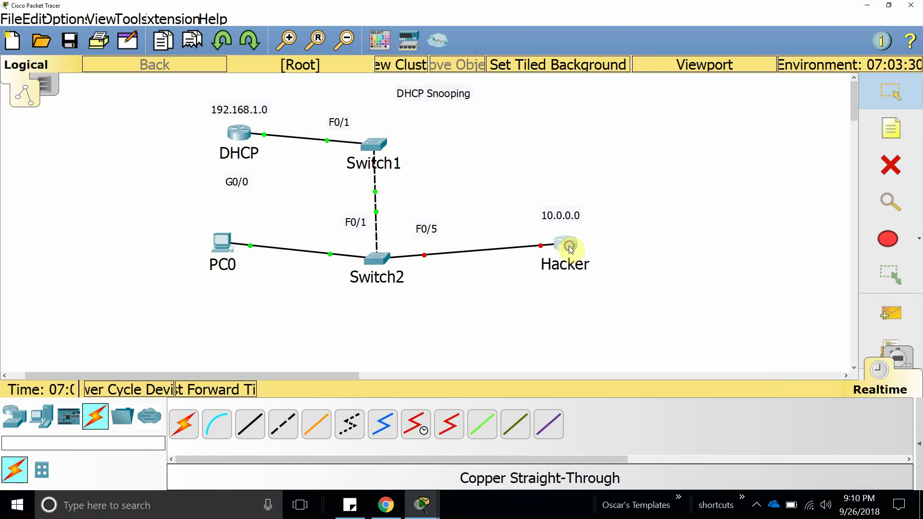
mouse_move(569, 246)
mouse_down()
mouse_move(580, 244)
mouse_move(571, 242)
mouse_up()
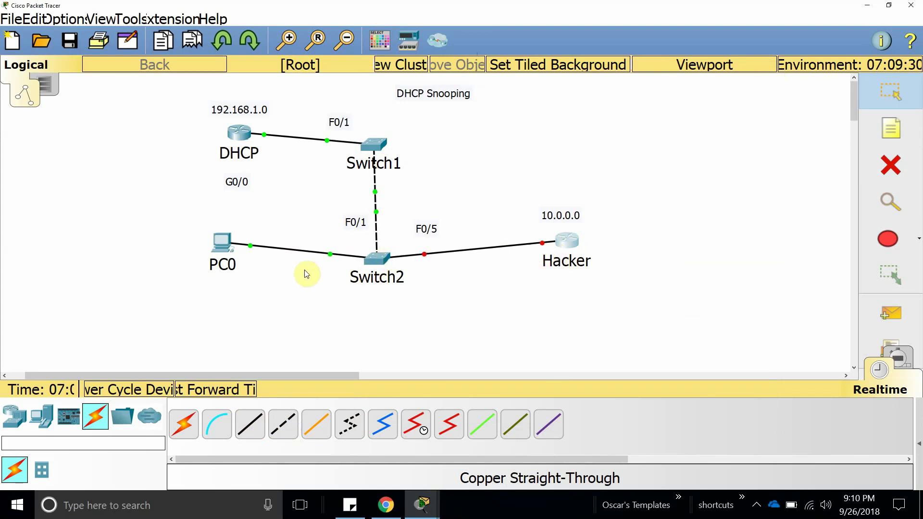
mouse_move(566, 239)
mouse_down()
mouse_move(552, 239)
mouse_move(562, 241)
mouse_up()
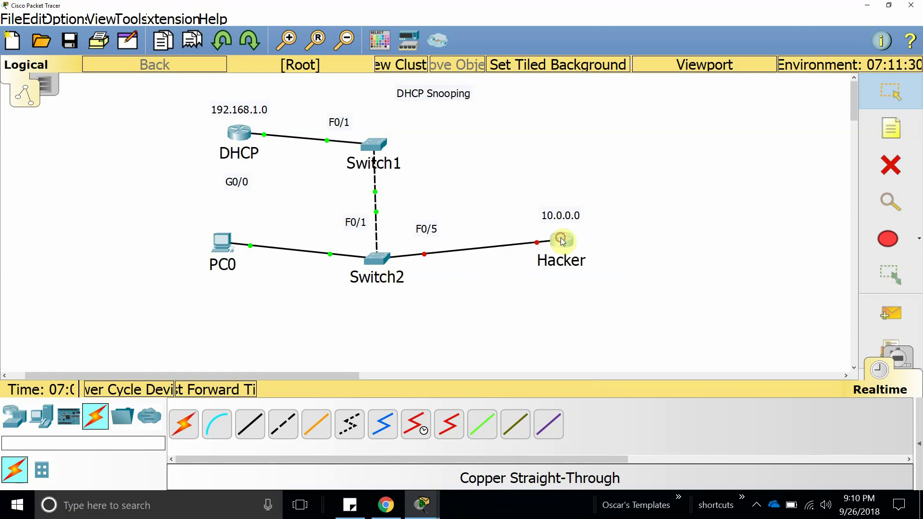
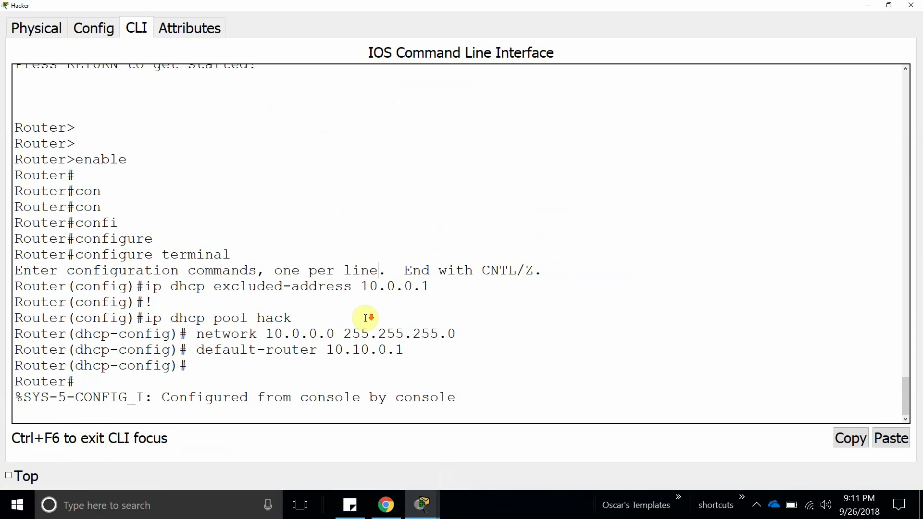
Step: Copy the address 10.0.0.1 and return to the Hacker router's command line
key(Return)
key(Return)
key(Return)
key(Return)
key(Return)
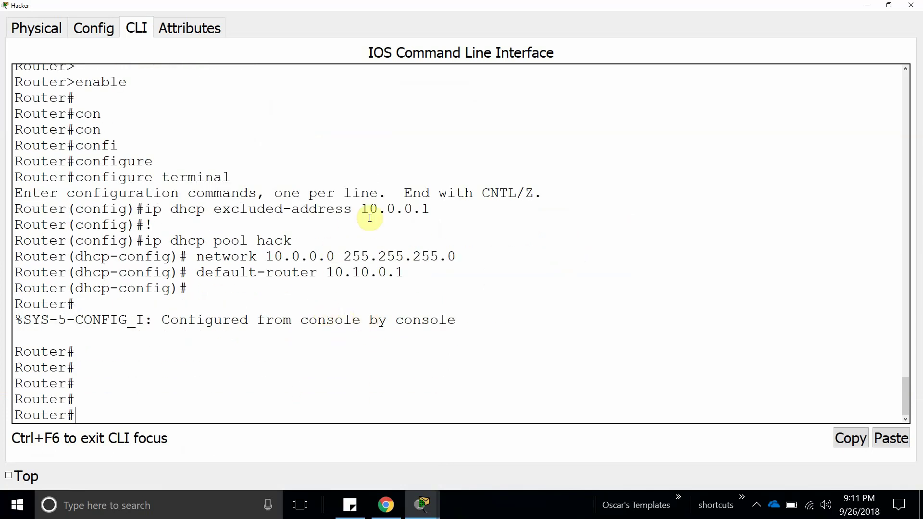
drag(362, 209, 443, 209)
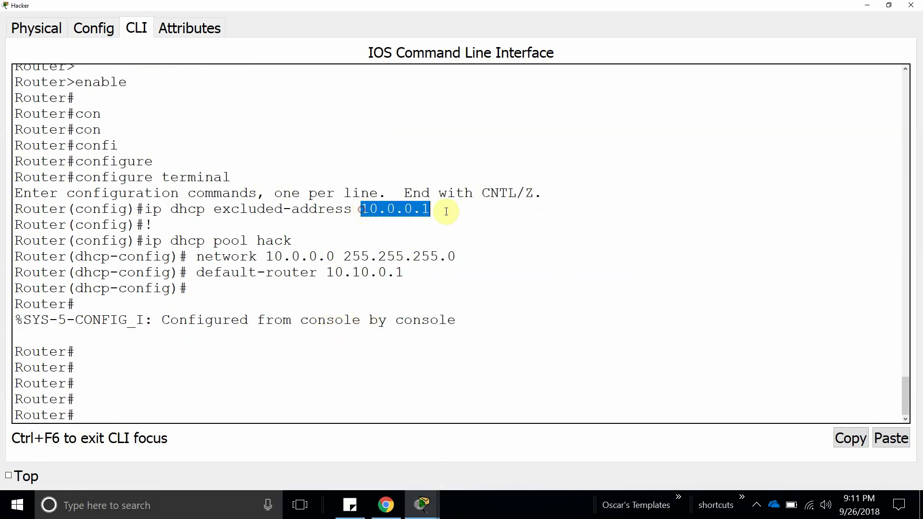
click(850, 437)
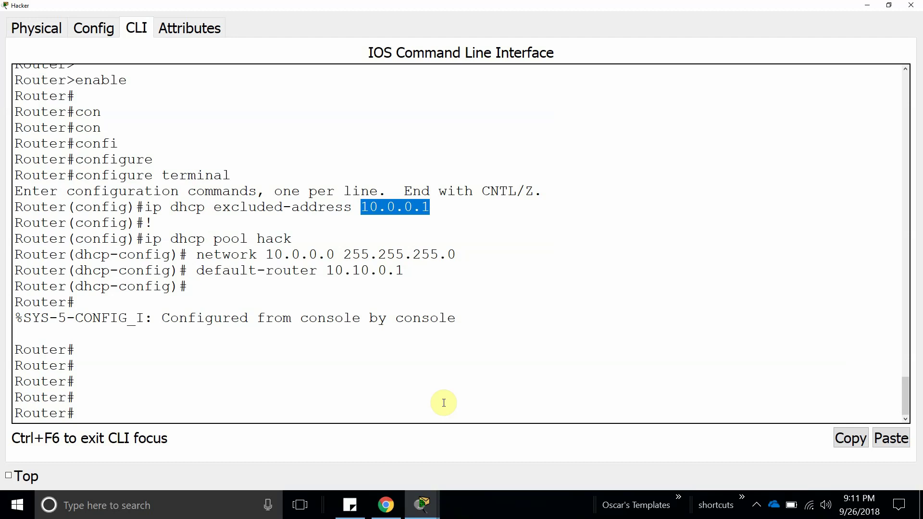
click(443, 403)
key(Return)
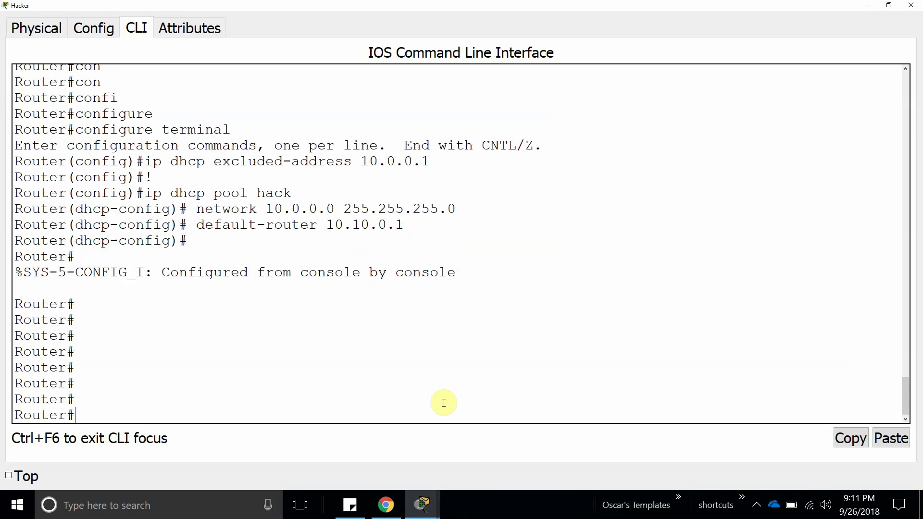
Step: Enter global configuration mode on the Hacker router with config t
text(int)
key(BackSpace)
key(BackSpace)
text(confog)
key(BackSpace)
text(ig t)
key(Return)
key(Return)
key(Return)
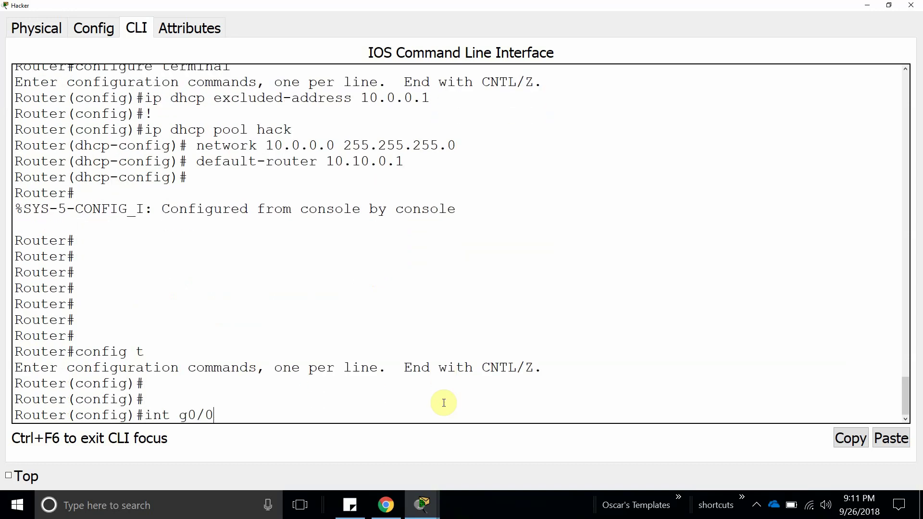
Step: Give G0/0 address 10.0.0.1 255.255.255.0, run no shutdown, and close the router window
key(Return)
key(Return)
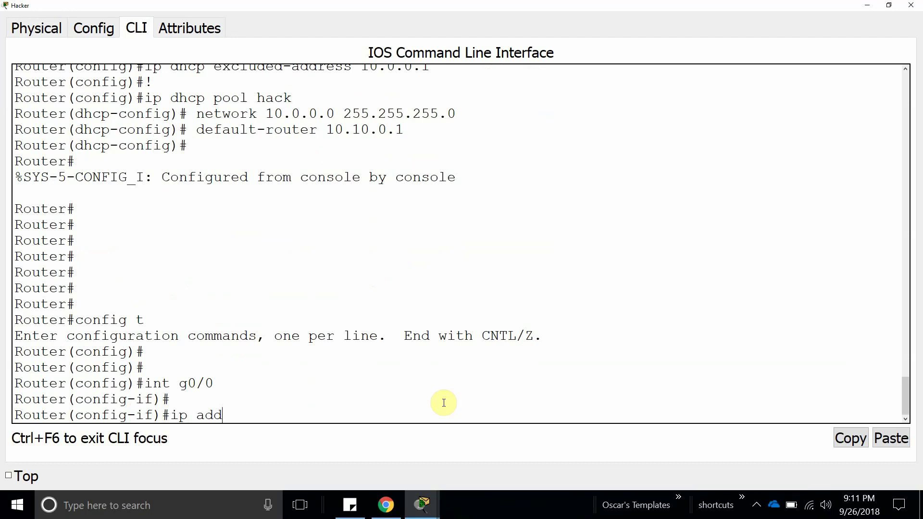
text(ip add)
key(Tab)
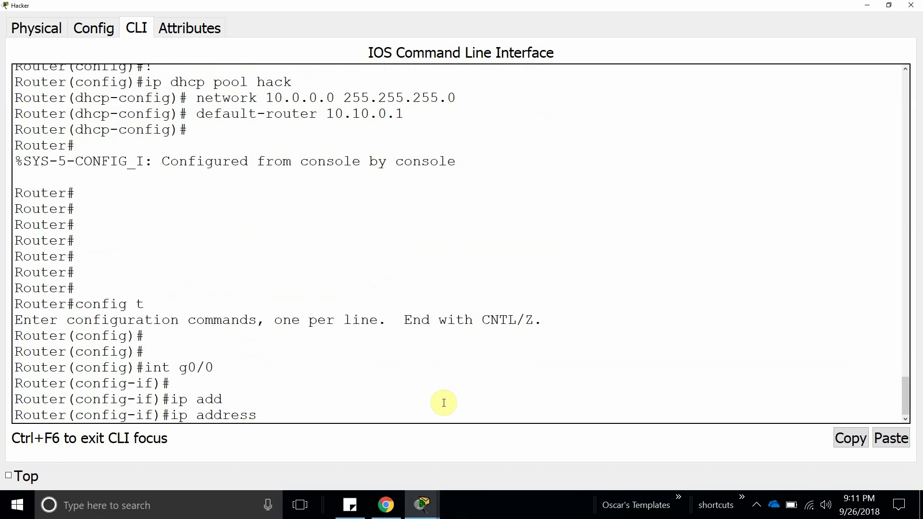
text(?)
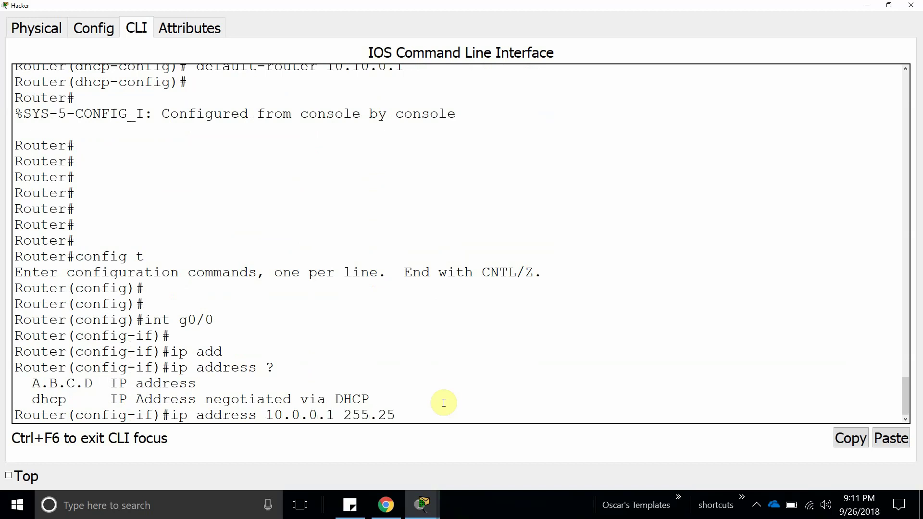
text(10.0.0.1 255.255.255.0)
key(Return)
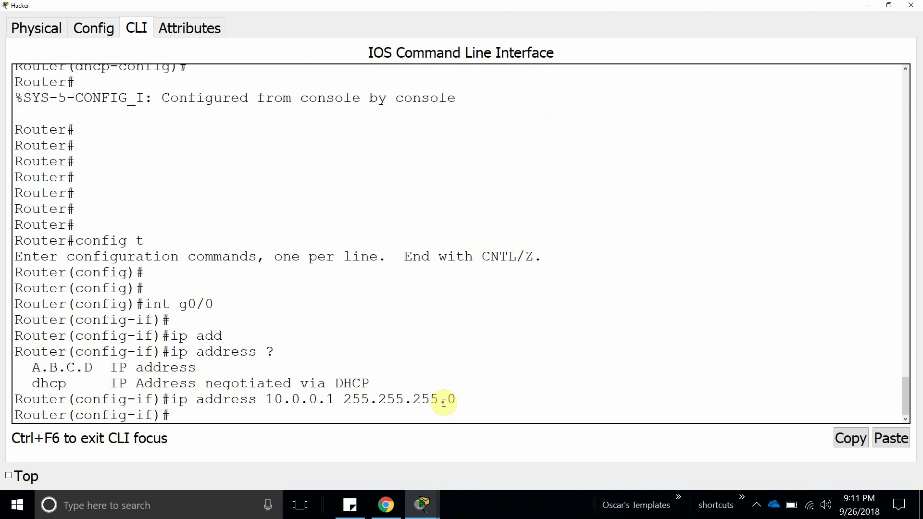
text(no shu)
key(Tab)
key(Return)
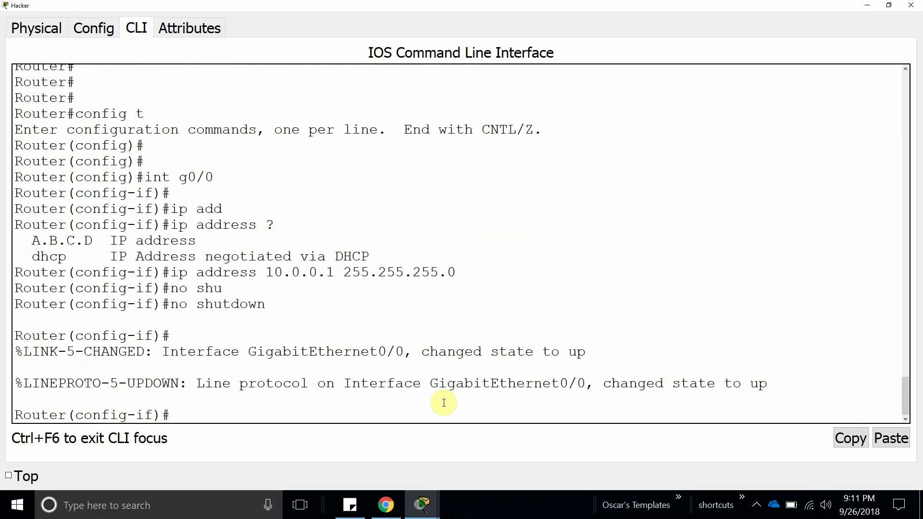
click(911, 5)
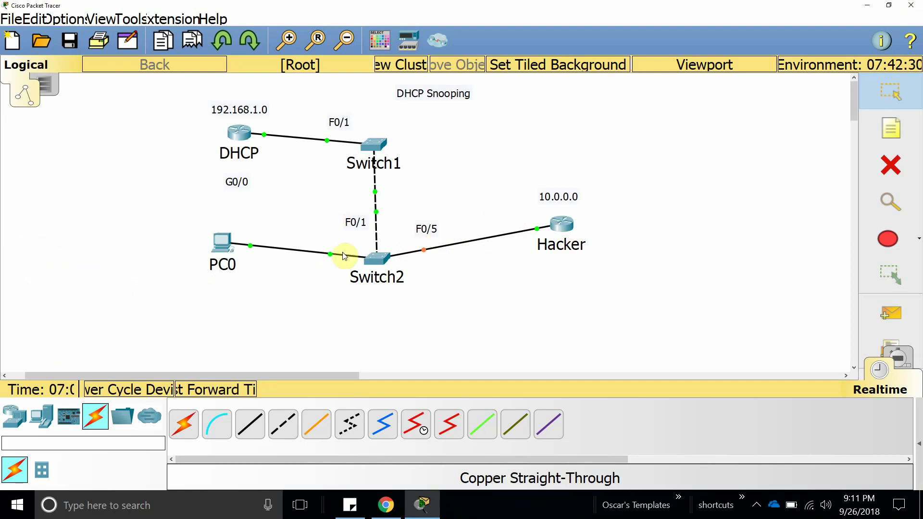
Step: Reposition PC0, Switch2 and the F0/5 and F0/1 port labels
mouse_move(229, 242)
mouse_down()
mouse_move(242, 236)
mouse_move(236, 246)
mouse_move(217, 244)
mouse_up()
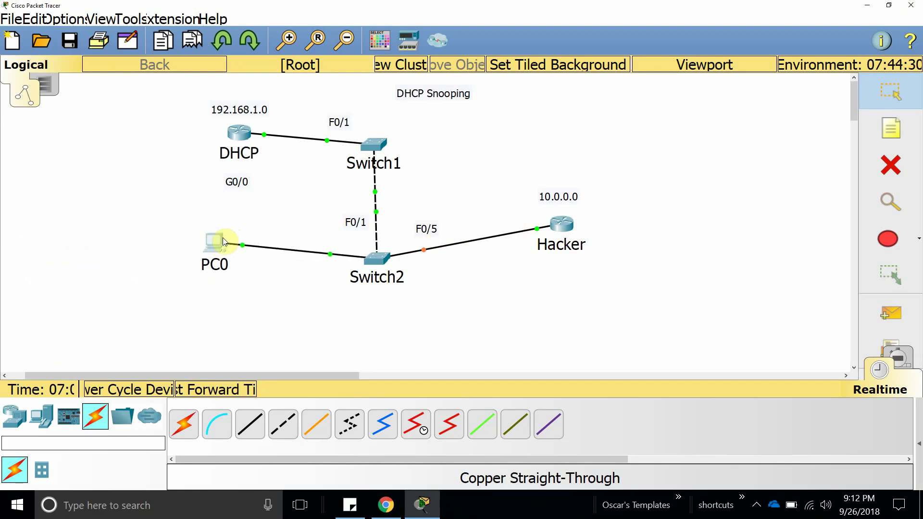
drag(373, 261, 377, 250)
drag(426, 229, 415, 215)
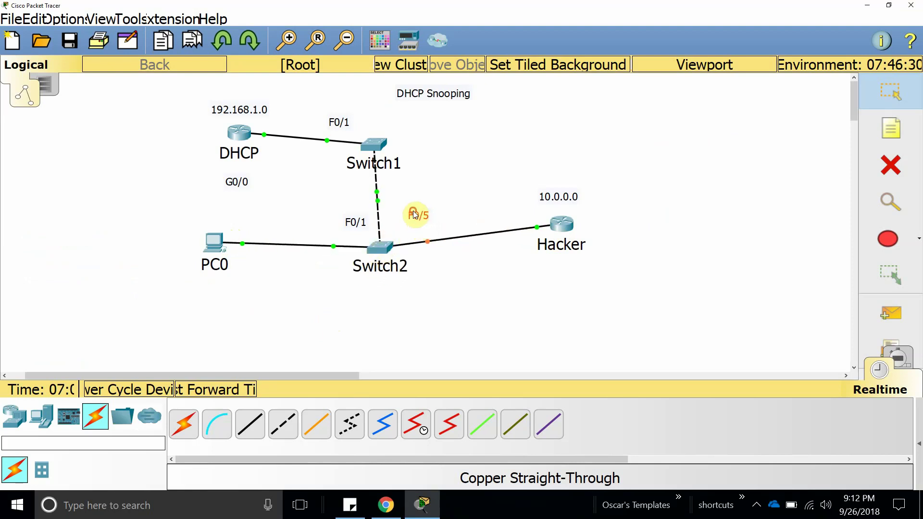
drag(354, 221, 349, 217)
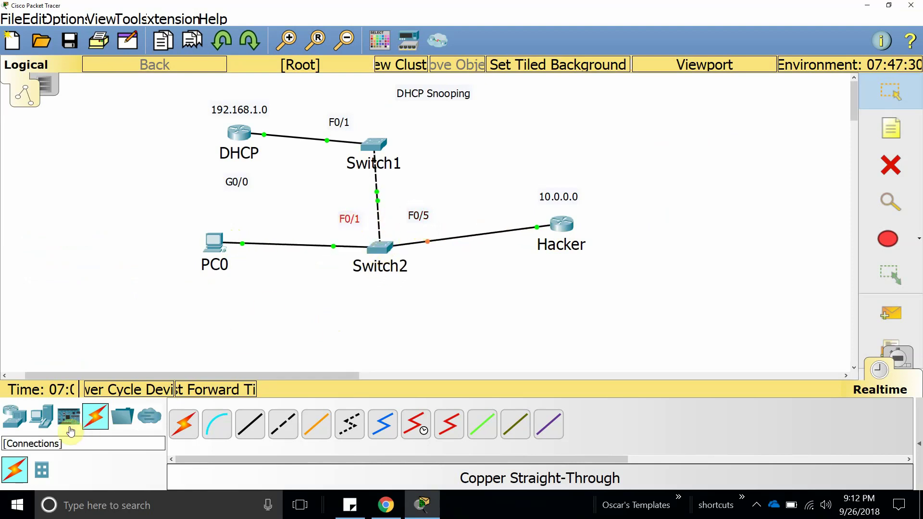
Step: Place a new generic PC, PC1, below PC0 and adjust its position
click(42, 417)
drag(184, 423, 213, 330)
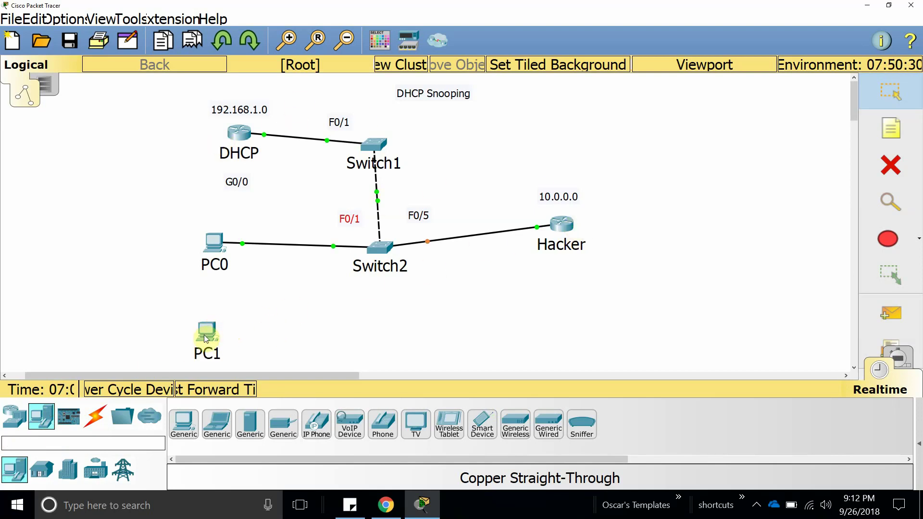
drag(204, 334, 245, 310)
mouse_move(241, 310)
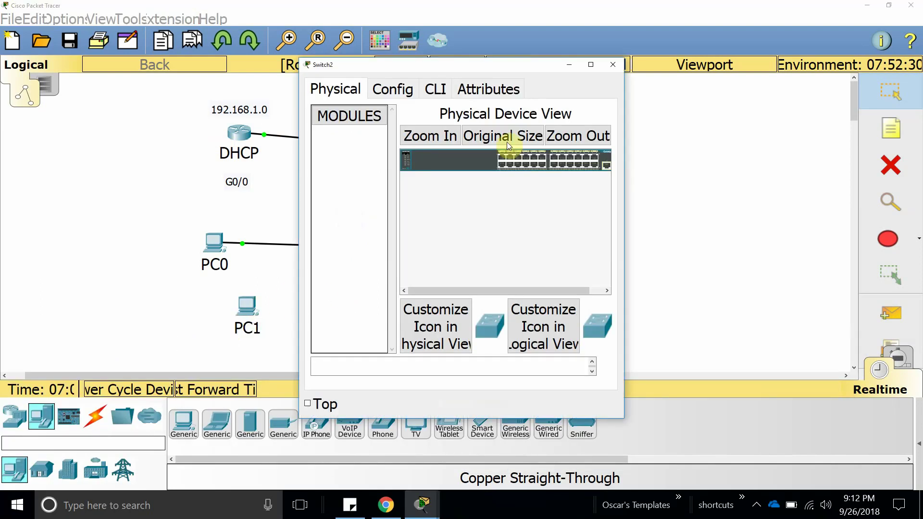
click(624, 60)
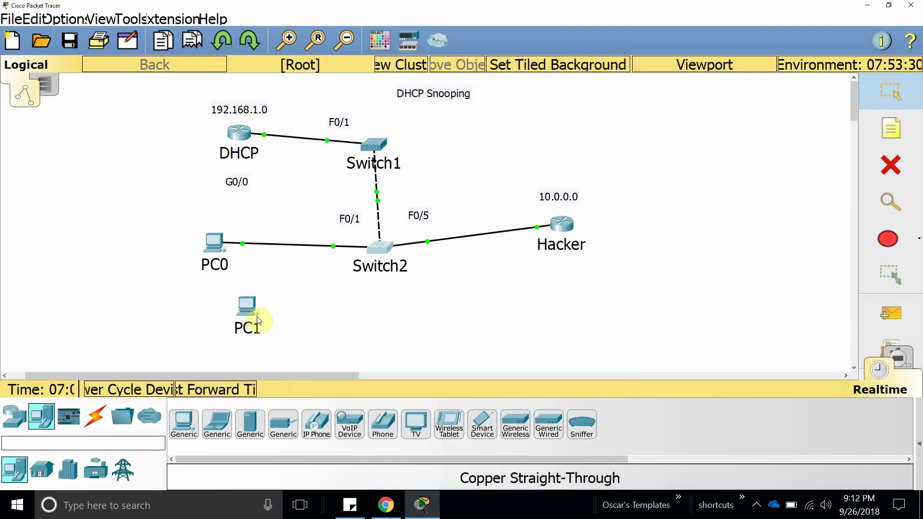
drag(259, 321, 219, 310)
Step: Check that PC0 holds DHCP address 192.168.1.2, then move PC1 under Switch2
click(214, 242)
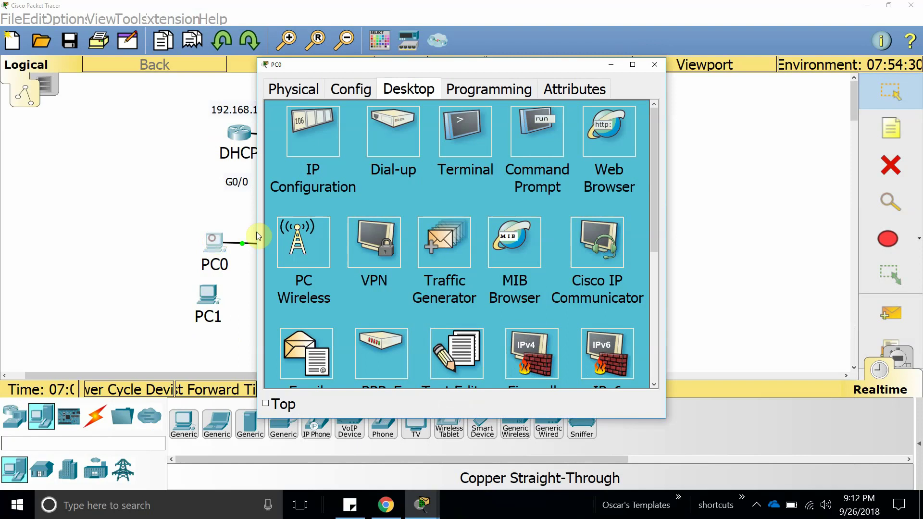
click(327, 155)
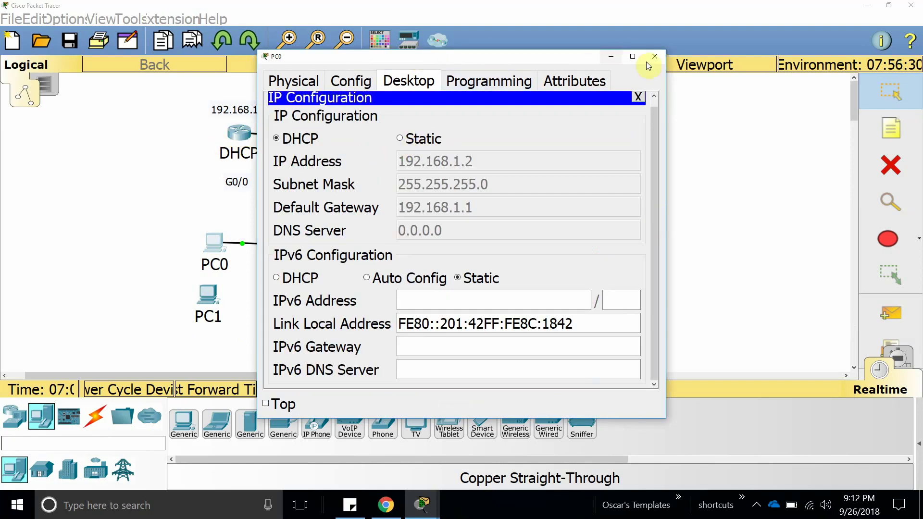
click(654, 56)
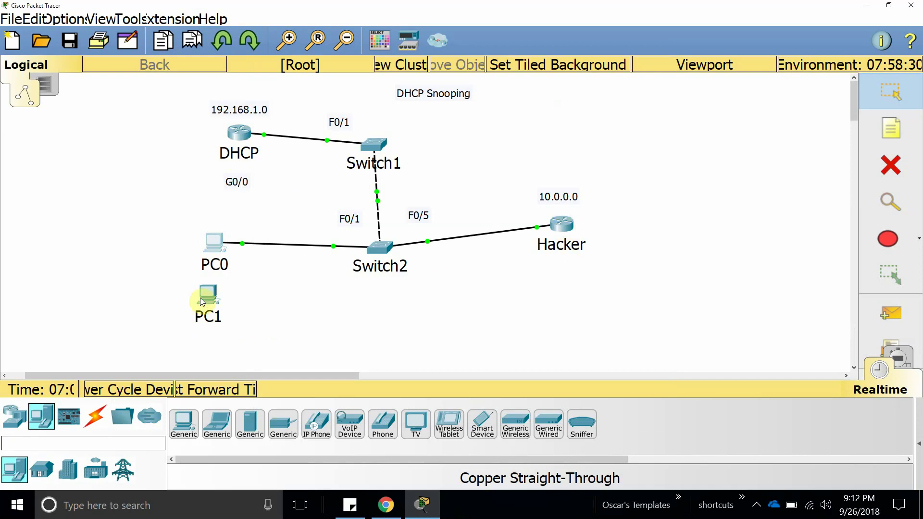
drag(201, 301, 259, 314)
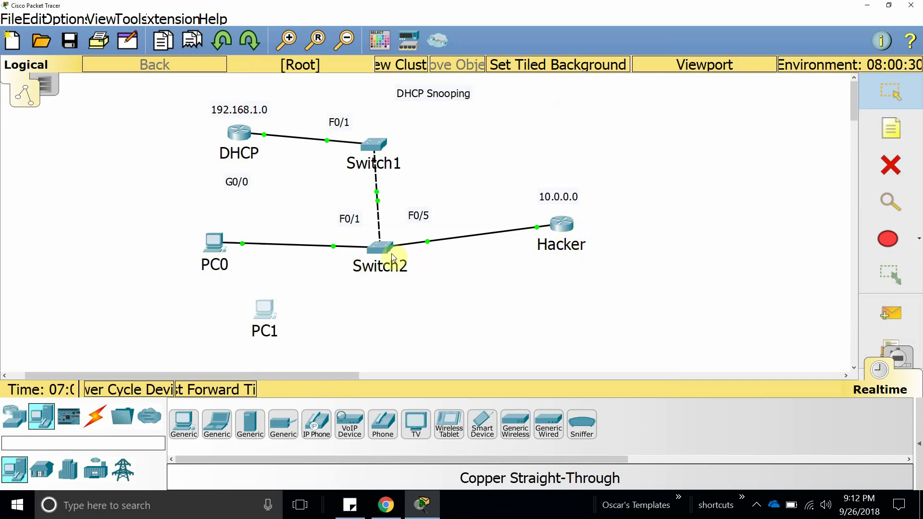
Step: Connect PC1's FastEthernet to Switch2's FastEthernet0/3 with a copper straight-through cable
click(94, 416)
click(250, 424)
click(242, 308)
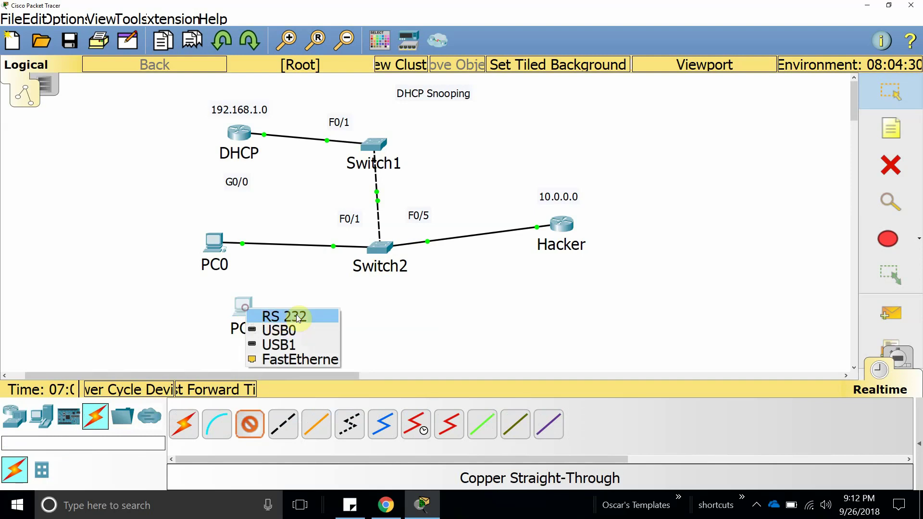
click(325, 359)
click(378, 247)
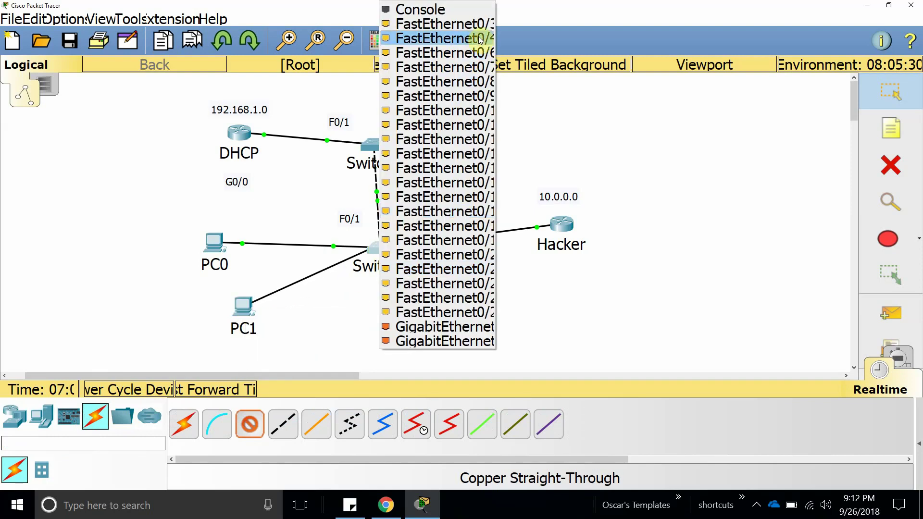
click(447, 23)
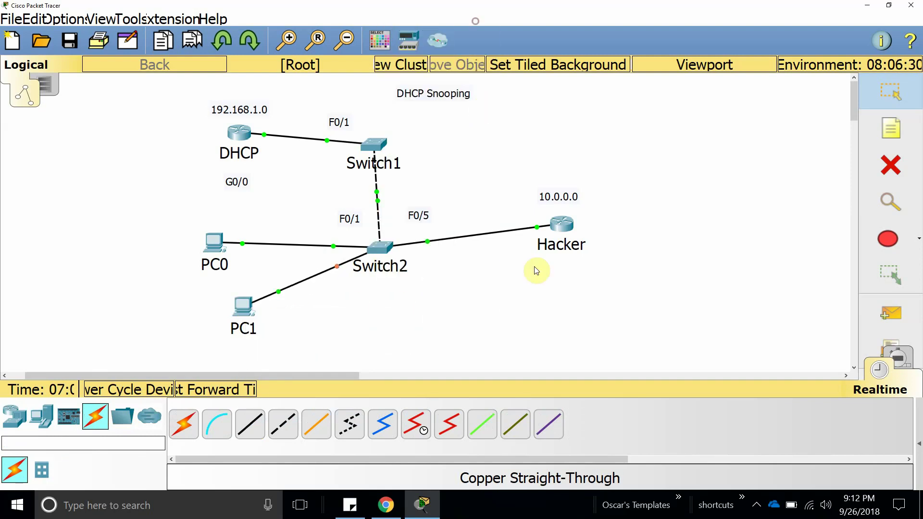
Step: Show PC1's IP Configuration page, still static and empty
click(240, 309)
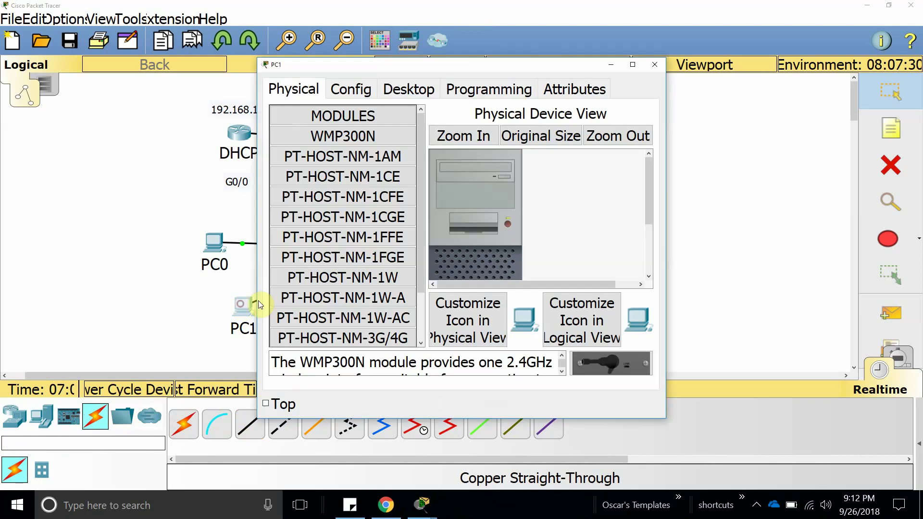
drag(482, 64, 728, 63)
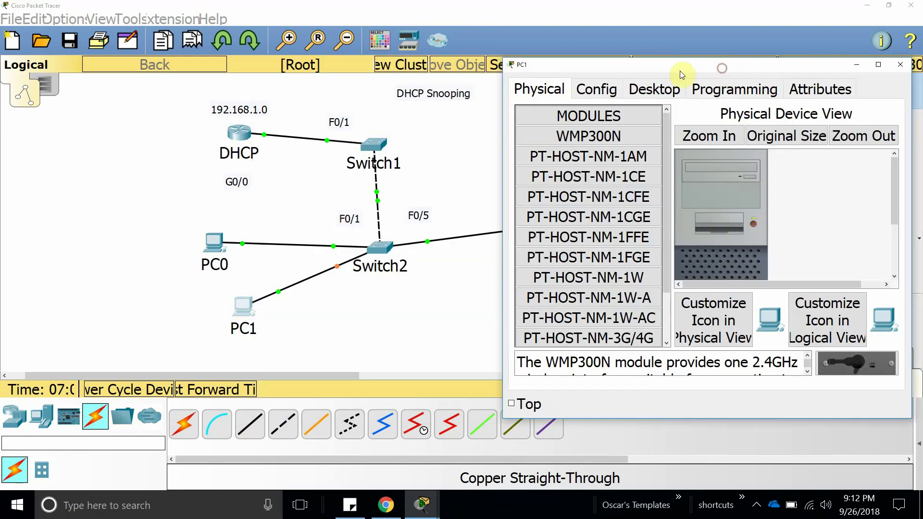
click(652, 88)
click(586, 135)
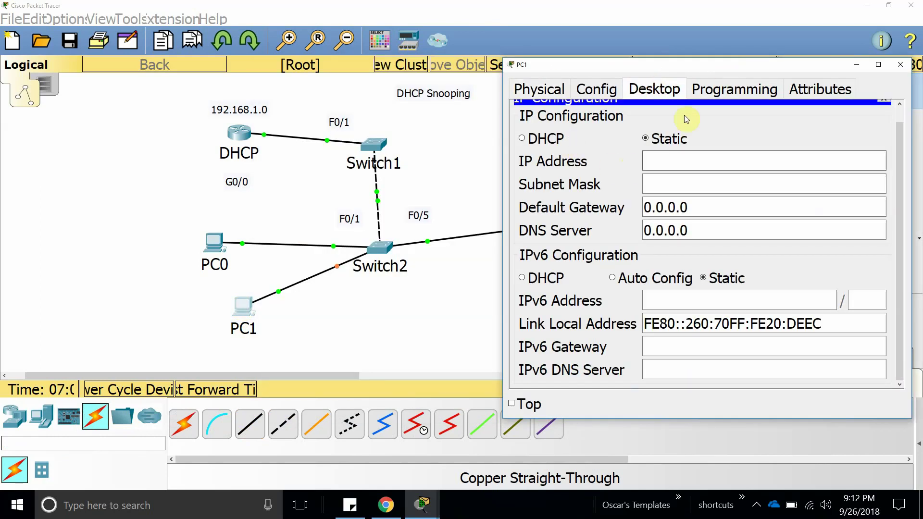
drag(676, 72, 752, 68)
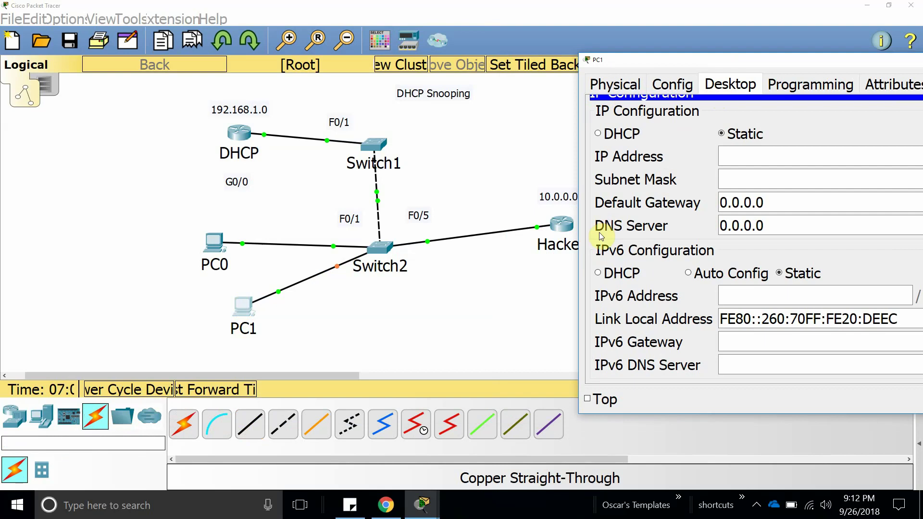
Step: Move the Hacker router and its 10.0.0.0 note left, then bring PC1's IP Configuration back into view
drag(557, 230, 523, 227)
drag(556, 197, 508, 197)
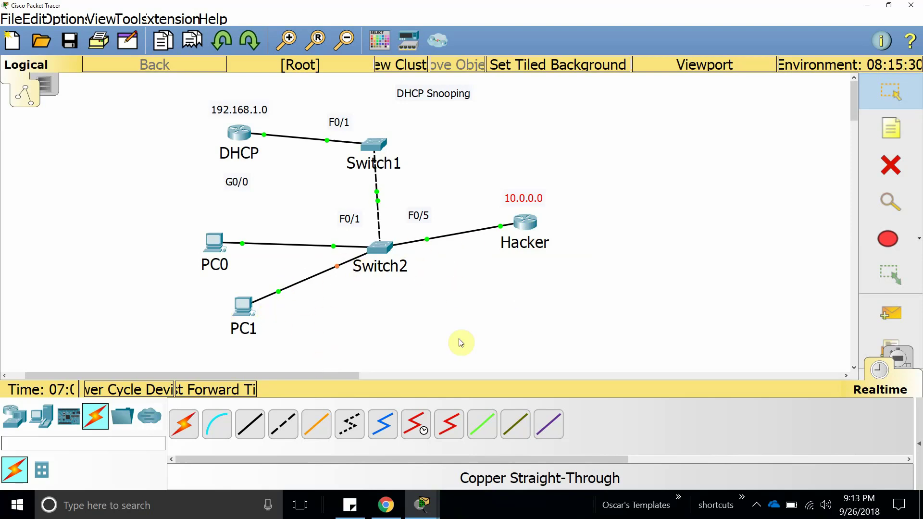
click(247, 305)
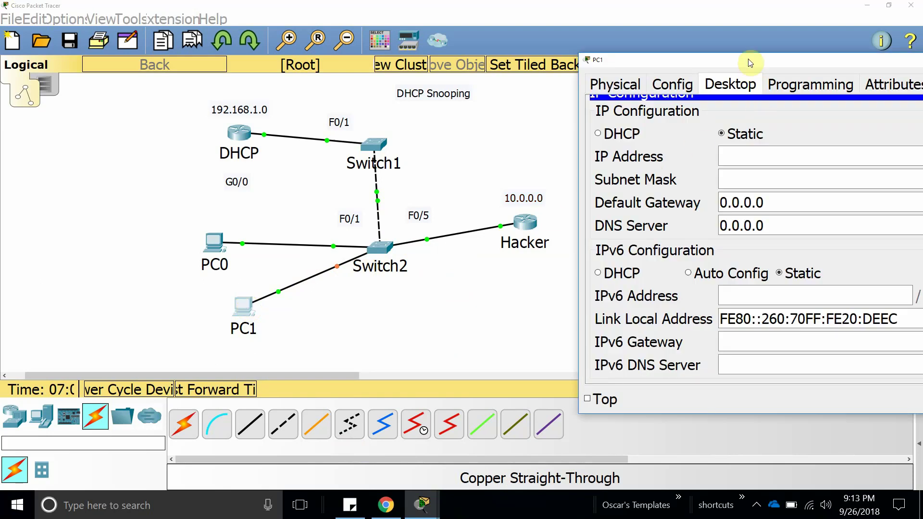
drag(748, 58, 715, 61)
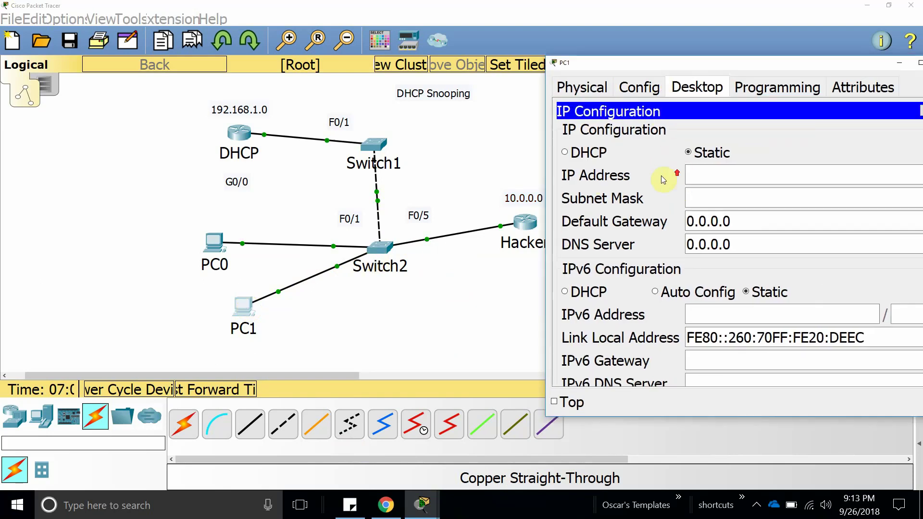
Step: Switch PC1 to DHCP, receiving 10.0.0.2 with gateway 10.10.0.1, then close its window
click(595, 152)
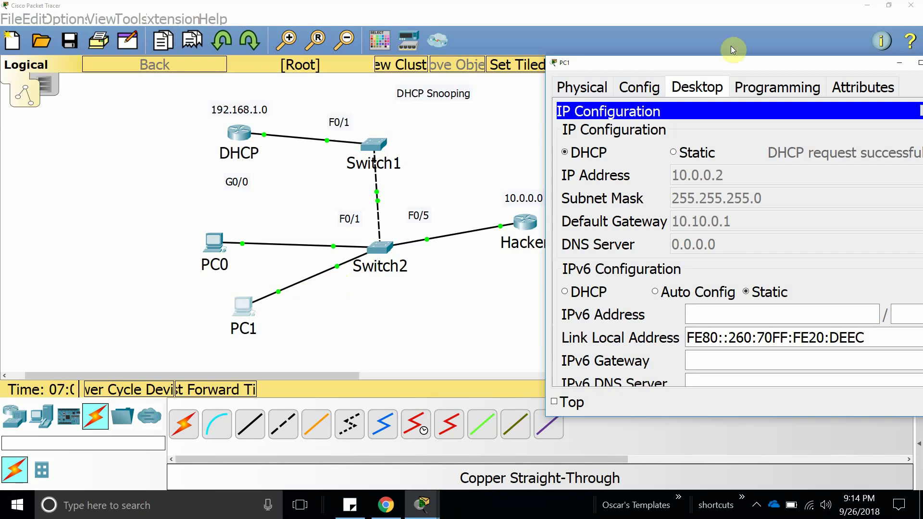
drag(765, 65, 718, 56)
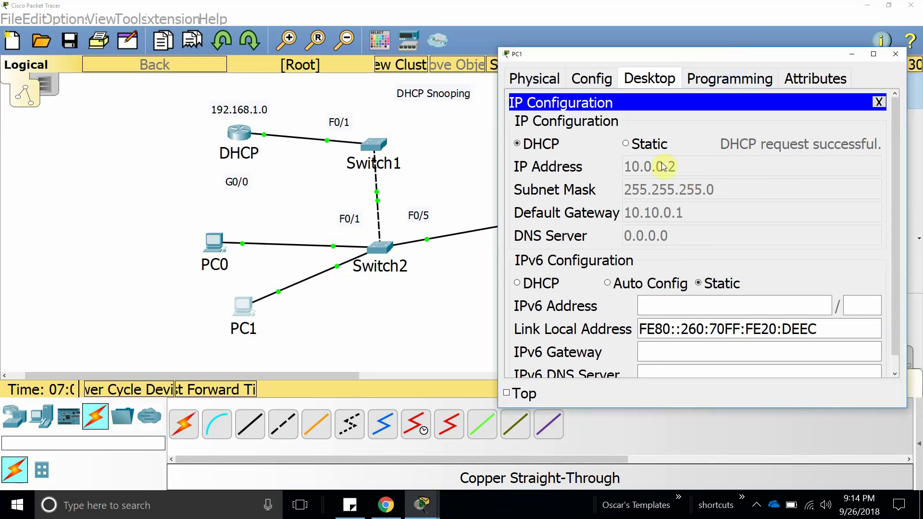
click(895, 53)
Step: Toggle PC0's IP Configuration from Static back to DHCP so it leases 10.0.0.3, then close it
click(222, 239)
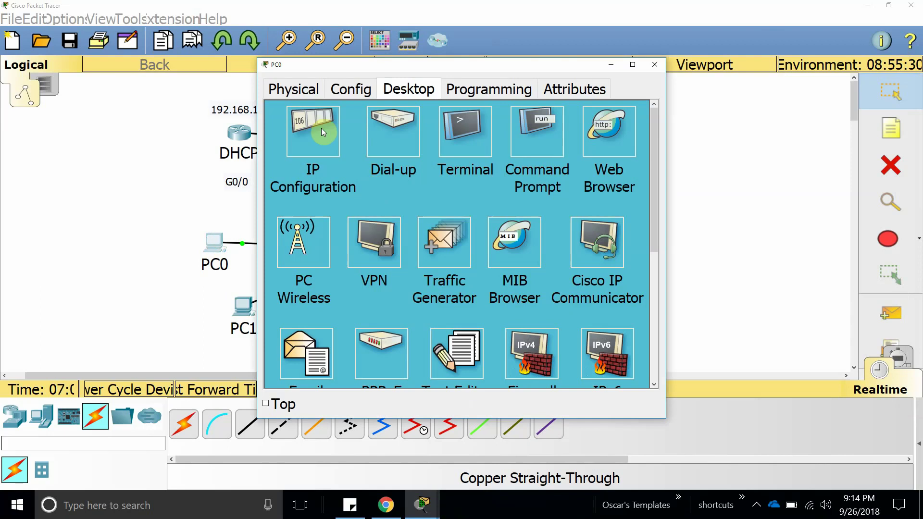
click(315, 129)
drag(480, 67, 663, 52)
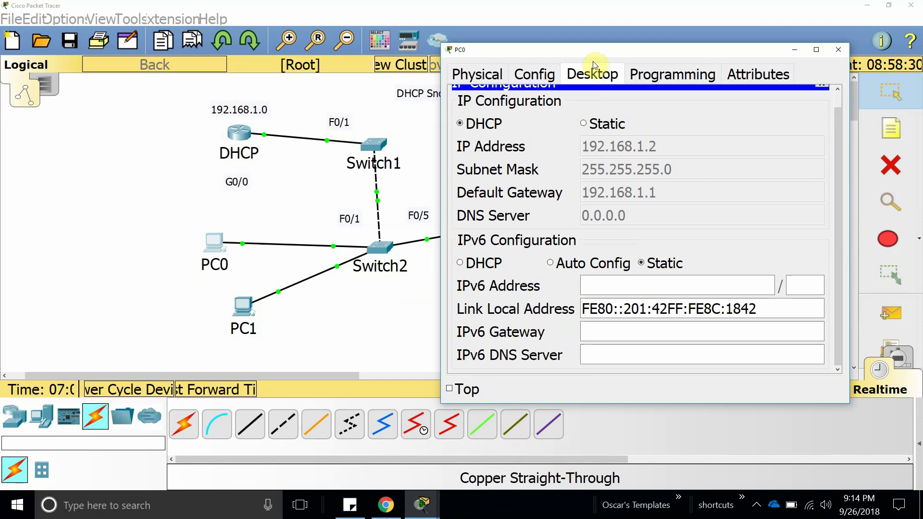
drag(614, 51, 679, 31)
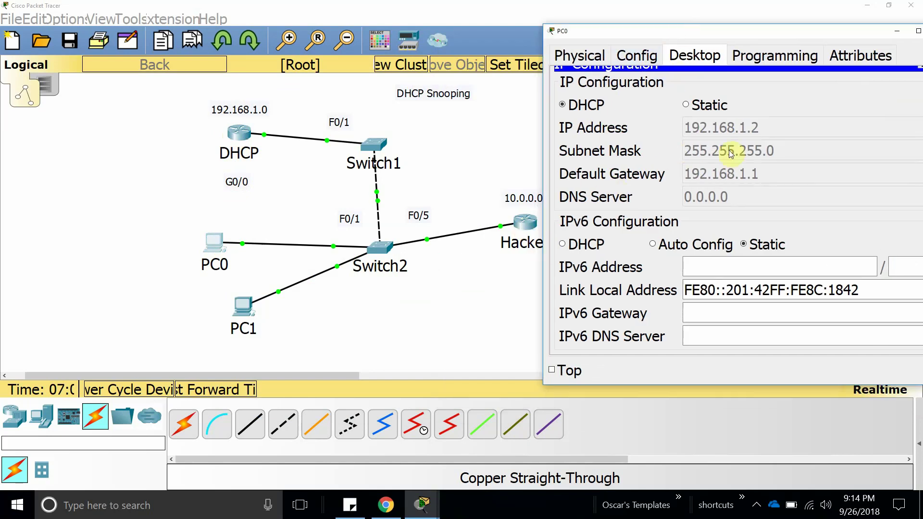
scroll(683, 170, up, 1)
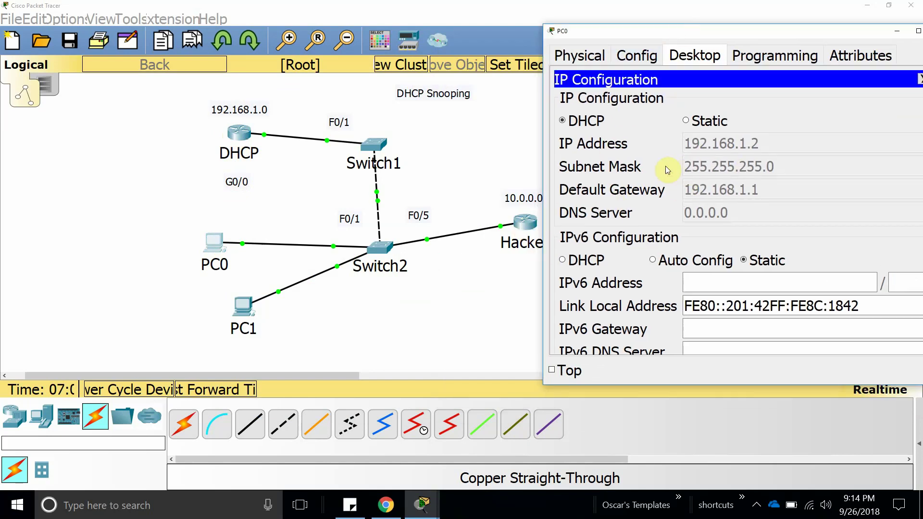
click(697, 124)
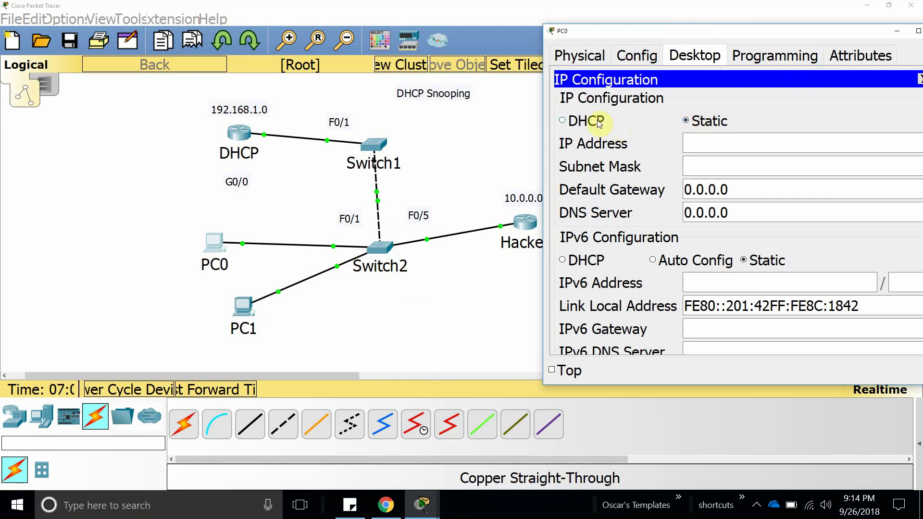
click(579, 123)
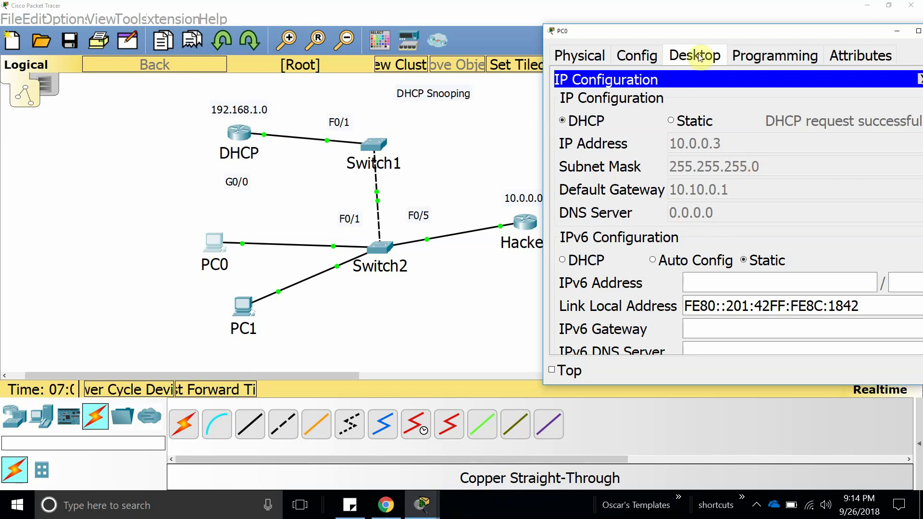
drag(697, 27, 618, 37)
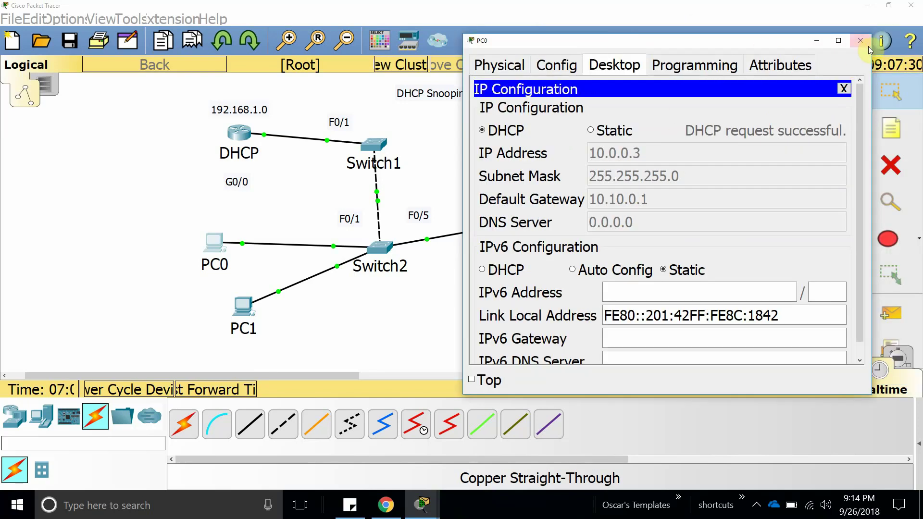
click(858, 42)
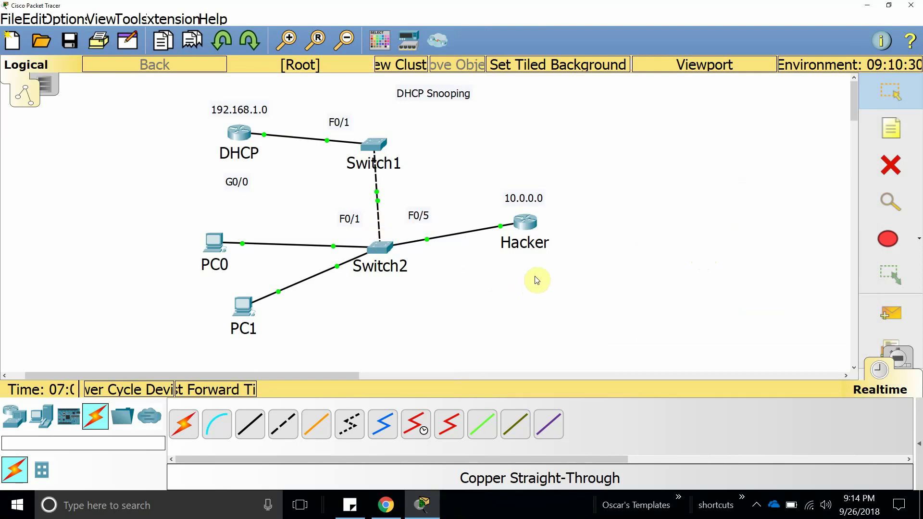
Step: Select the Hacker router and F0/1 label, then open and maximize Switch2's device window
click(523, 224)
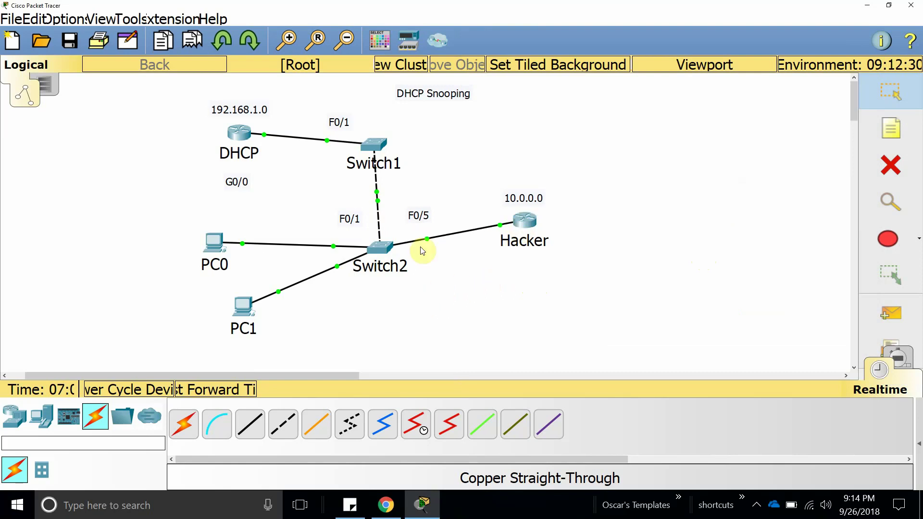
click(353, 221)
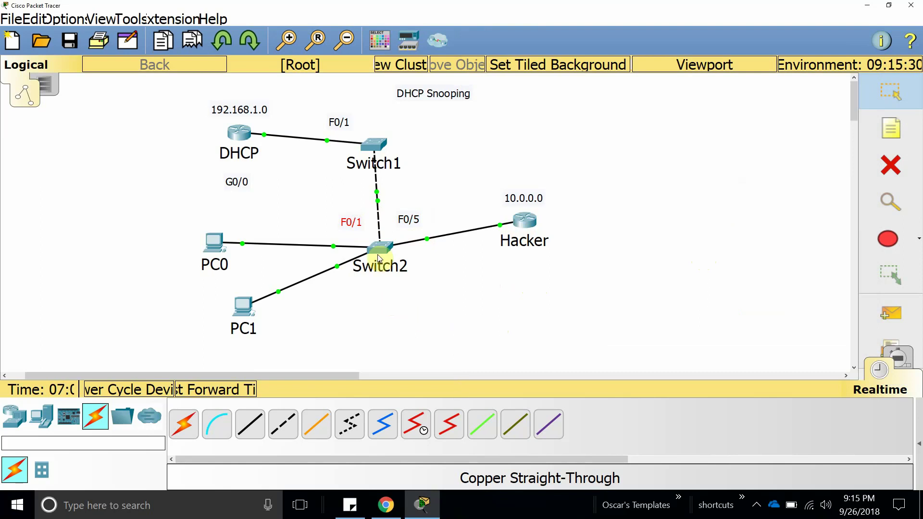
mouse_move(381, 267)
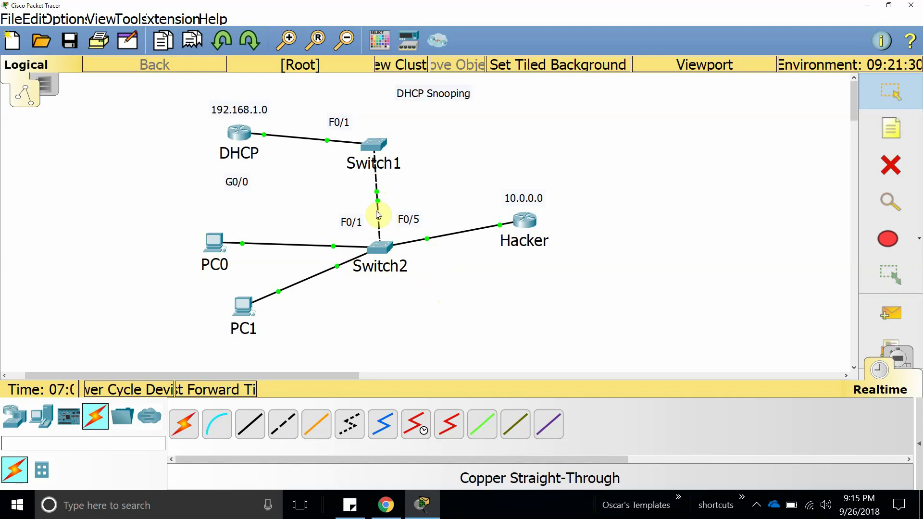
click(381, 249)
click(590, 67)
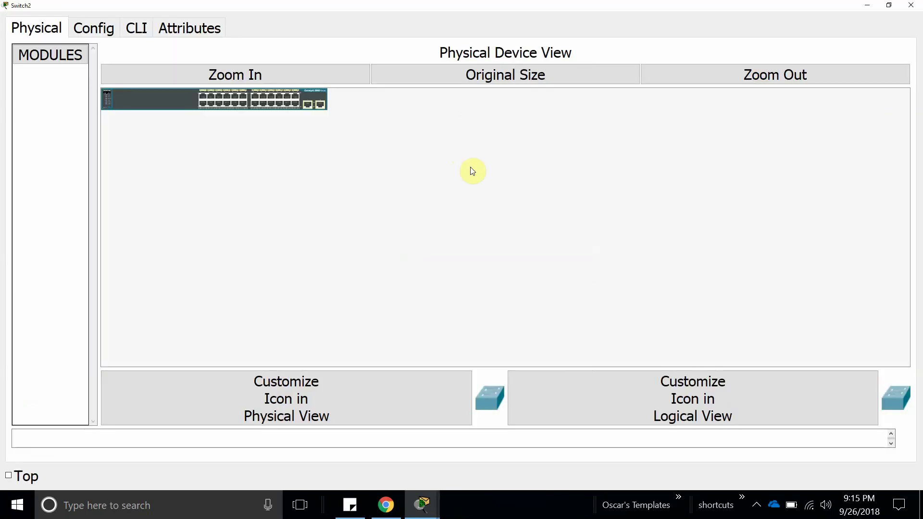
Step: In Switch2's CLI, run enable and configure terminal to reach global configuration mode
click(138, 27)
key(Return)
key(Return)
key(Return)
key(Return)
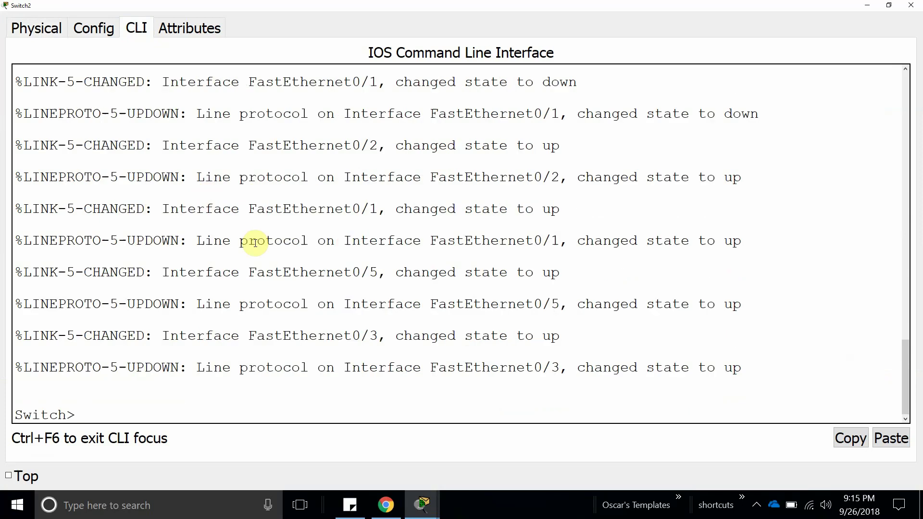
text(enable)
key(Return)
key(Return)
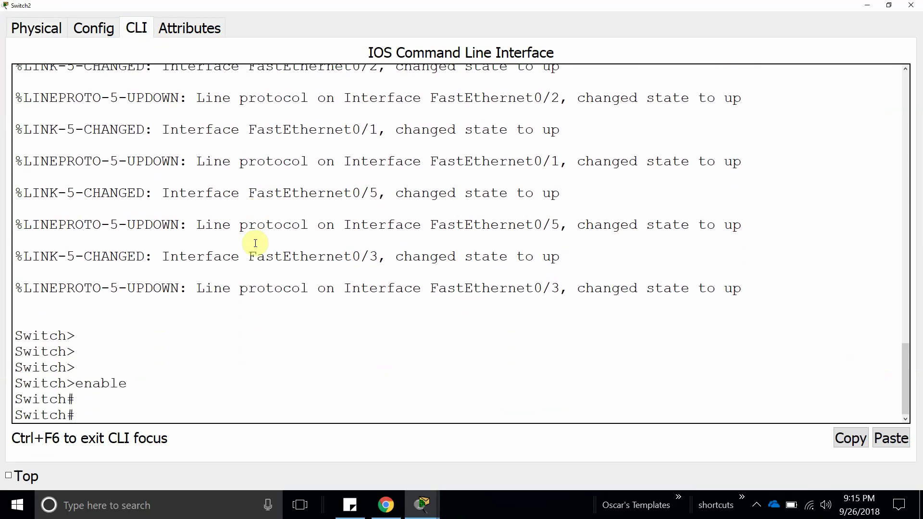
text(com)
key(Tab)
key(BackSpace)
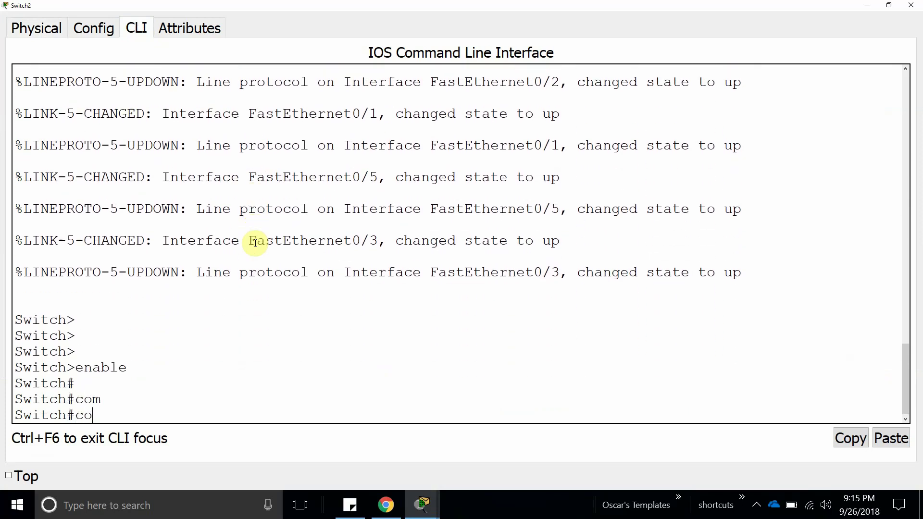
text(n)
key(Tab)
key(Tab)
text(fig)
key(Tab)
text(terminal)
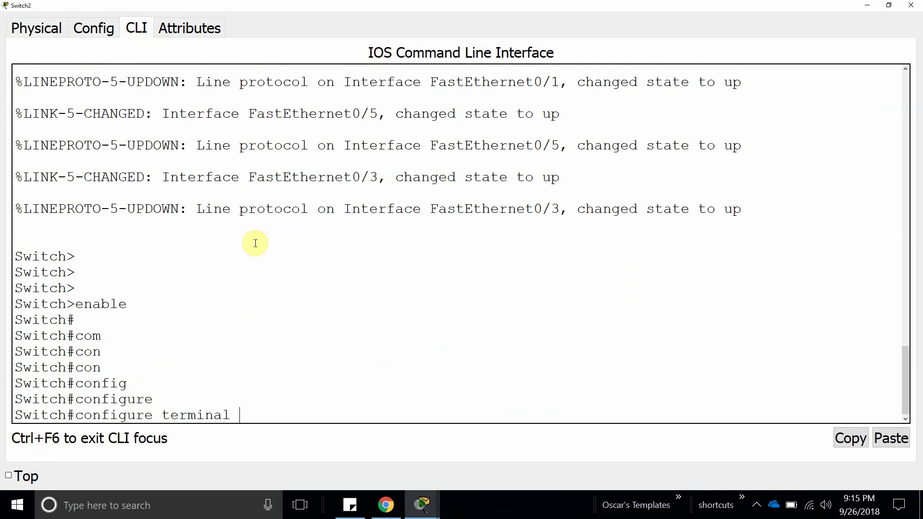
key(Return)
key(Return)
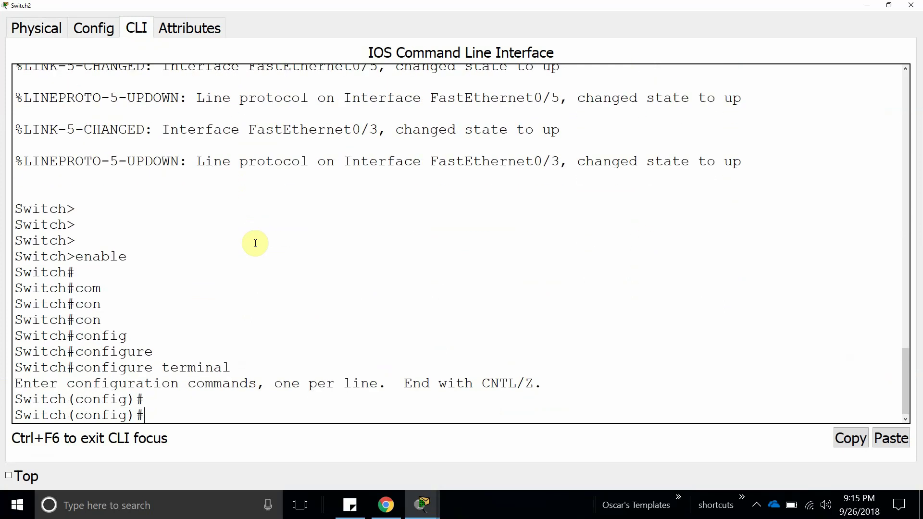
Step: Apply ip dhcp snooping vlan 1 and leave configuration mode with end
text(ip dh)
key(Tab)
text(s)
key(Tab)
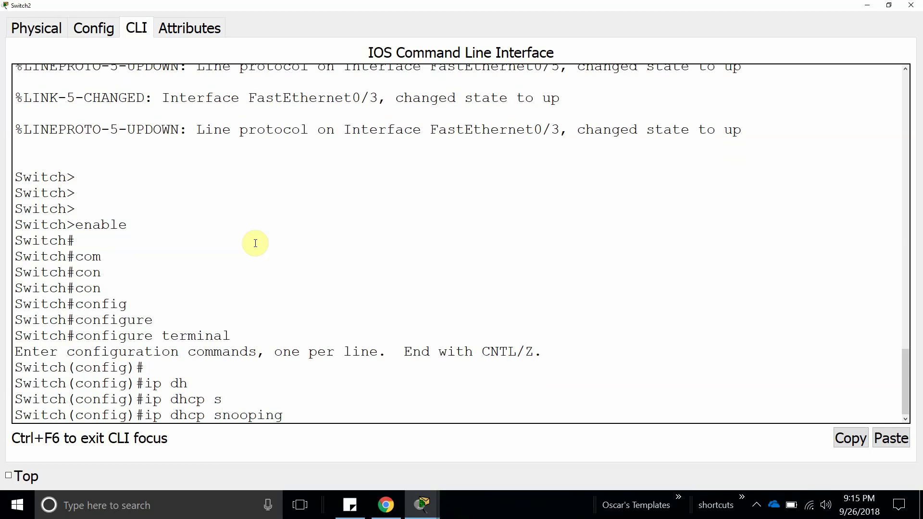
text(vlan 1)
key(Return)
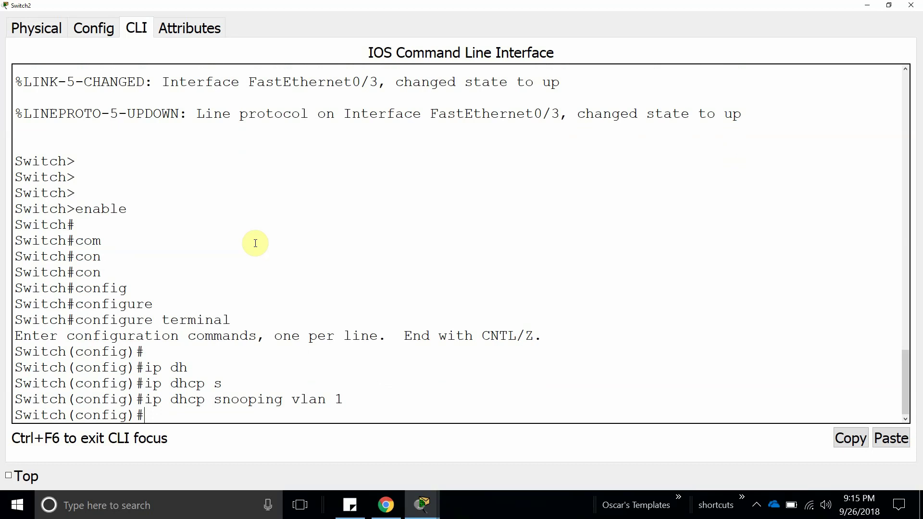
key(Return)
key(Return)
key(Return)
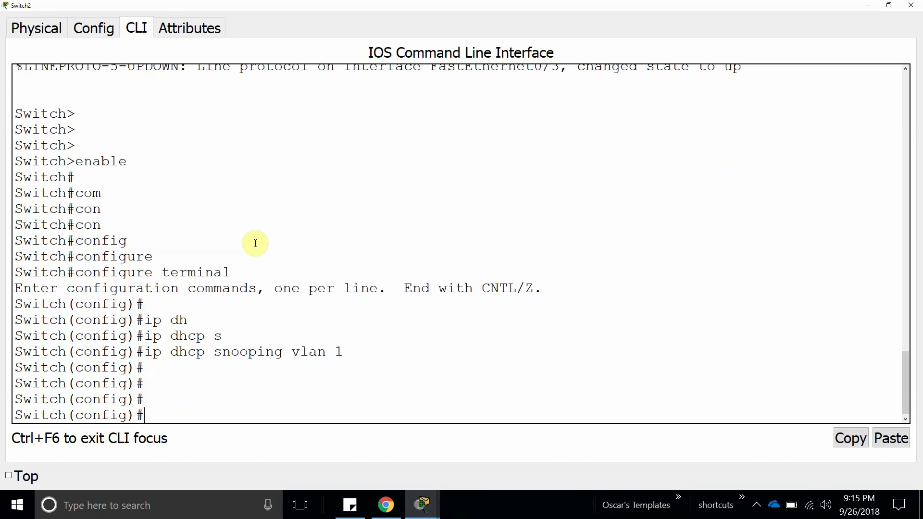
text(end)
key(Return)
Step: Run show ip dhcp snooping, highlight the Trusted column, and close Switch2's window
text(show)
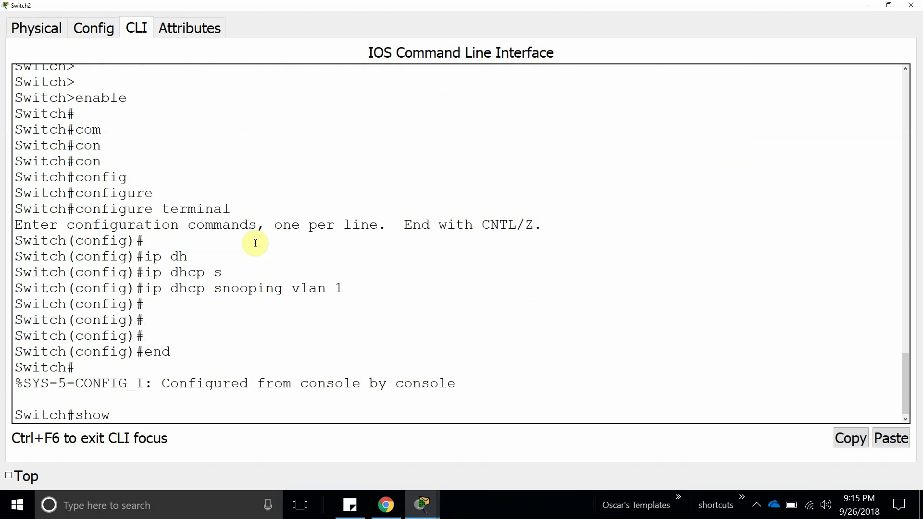
text( ip dh)
key(Tab)
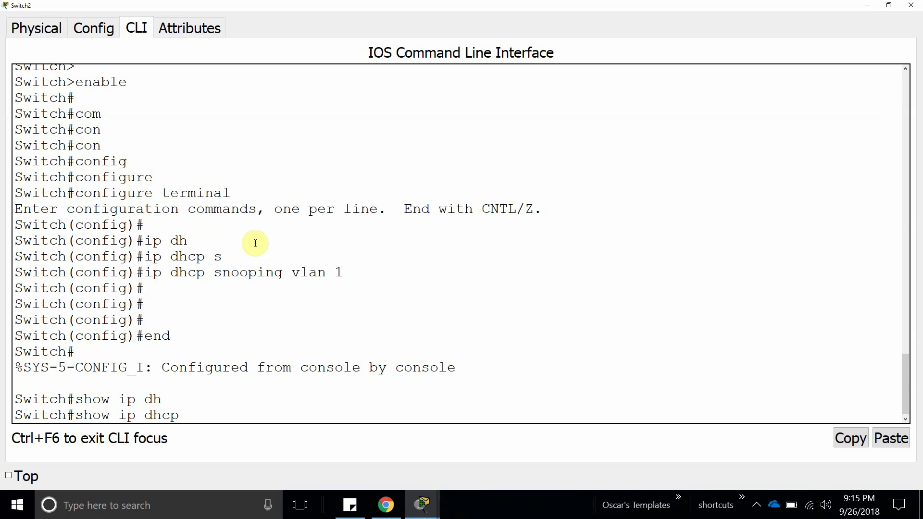
text(sn)
key(Tab)
key(Return)
key(Return)
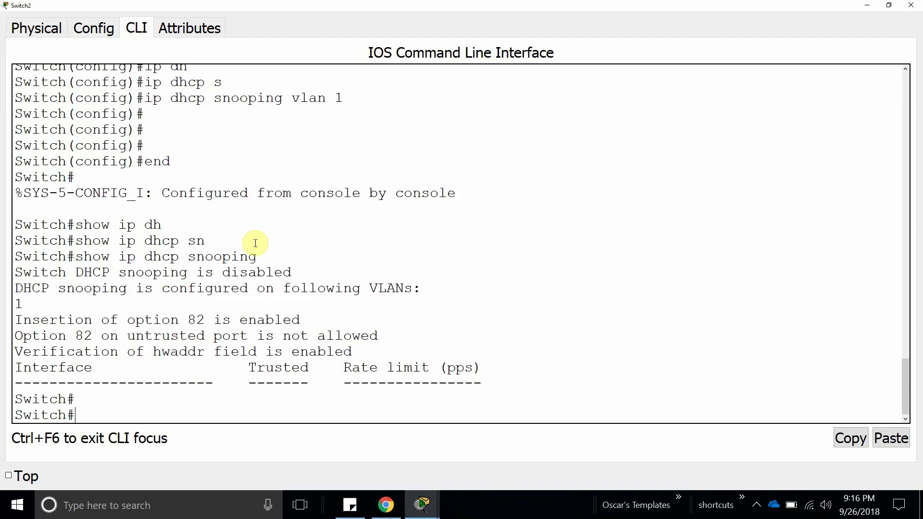
key(Return)
key(Return)
key(Return)
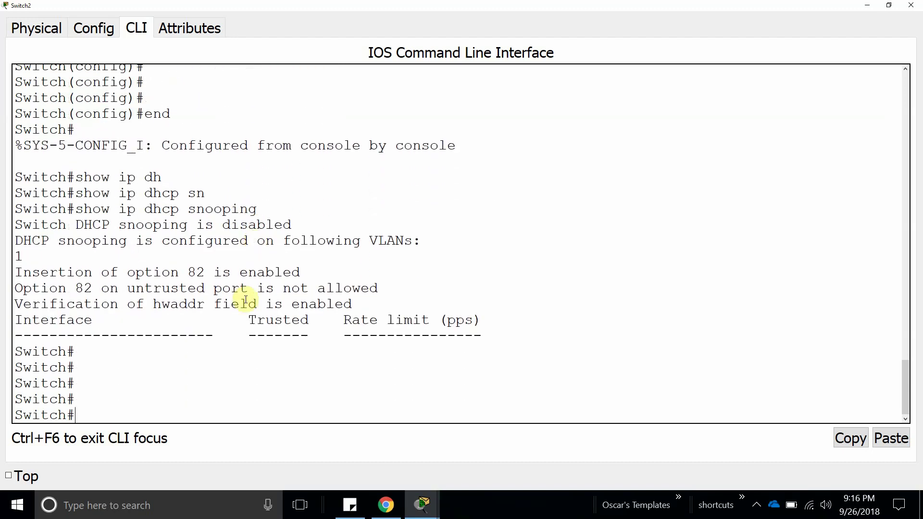
drag(247, 318, 314, 321)
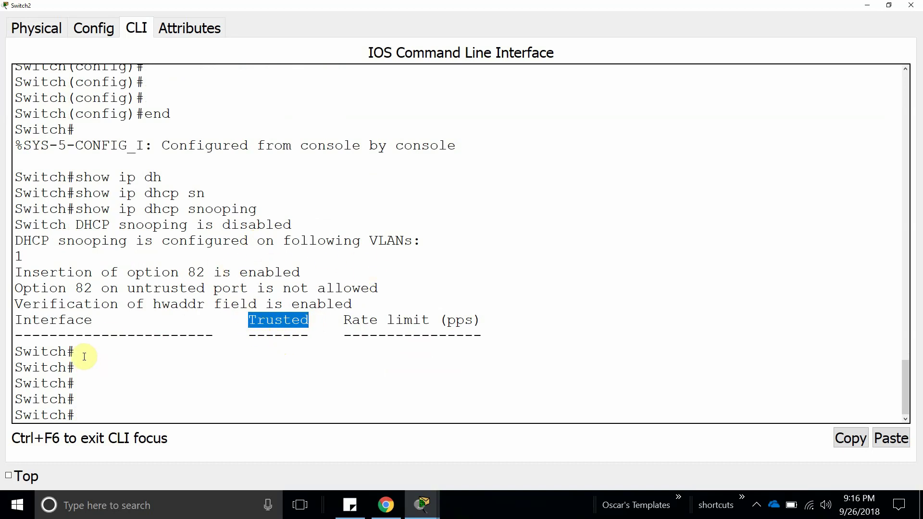
click(911, 5)
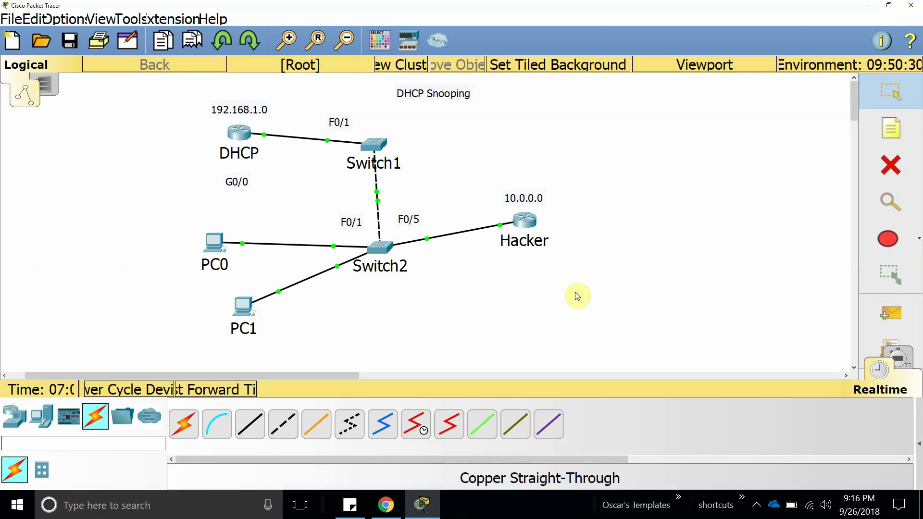
Step: Renew PC0's DHCP lease via Static then DHCP, getting 192.168.1.4 with gateway 192.168.1.1
click(218, 241)
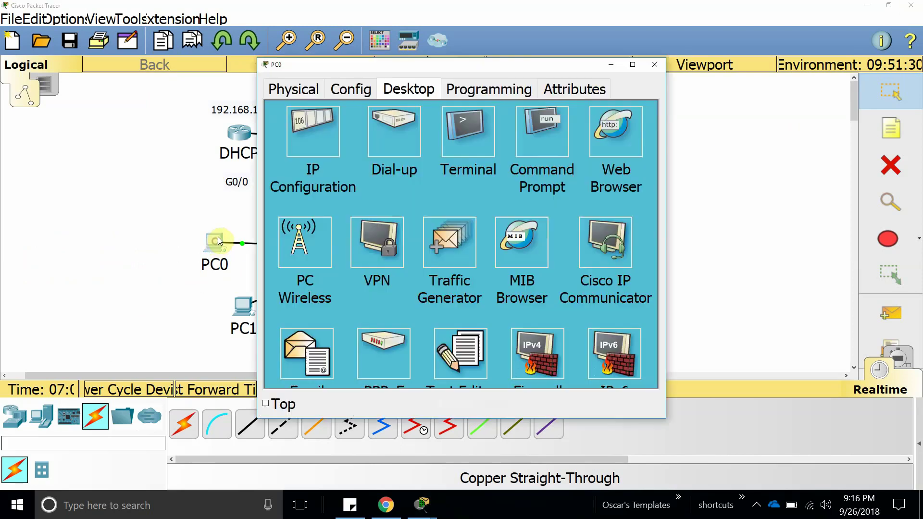
click(323, 133)
drag(463, 68, 710, 77)
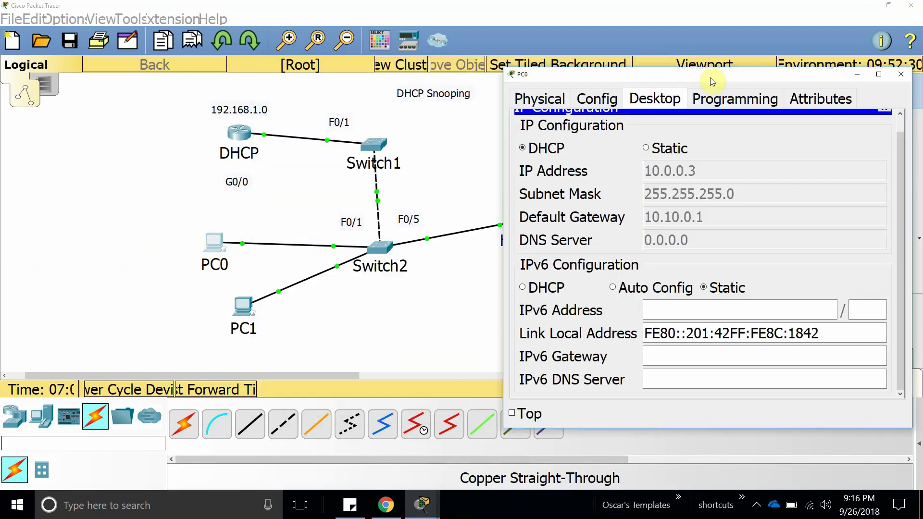
drag(618, 78, 686, 61)
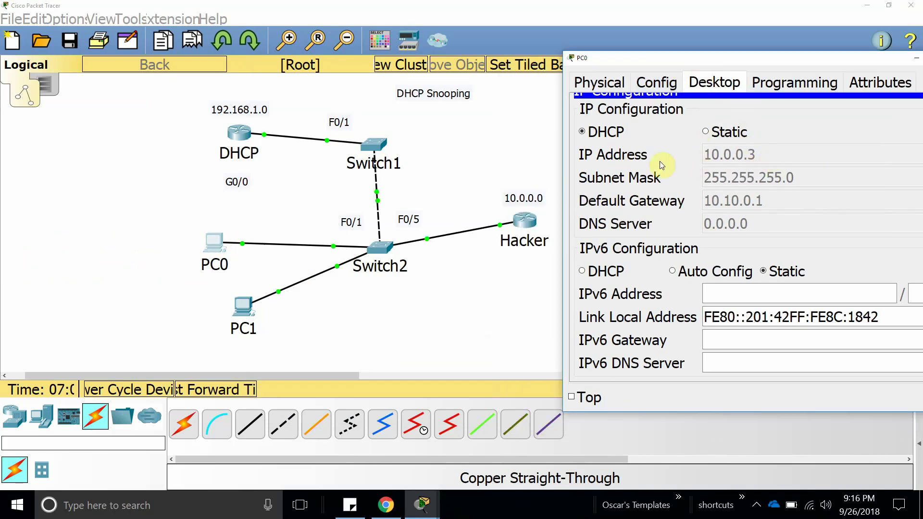
click(727, 135)
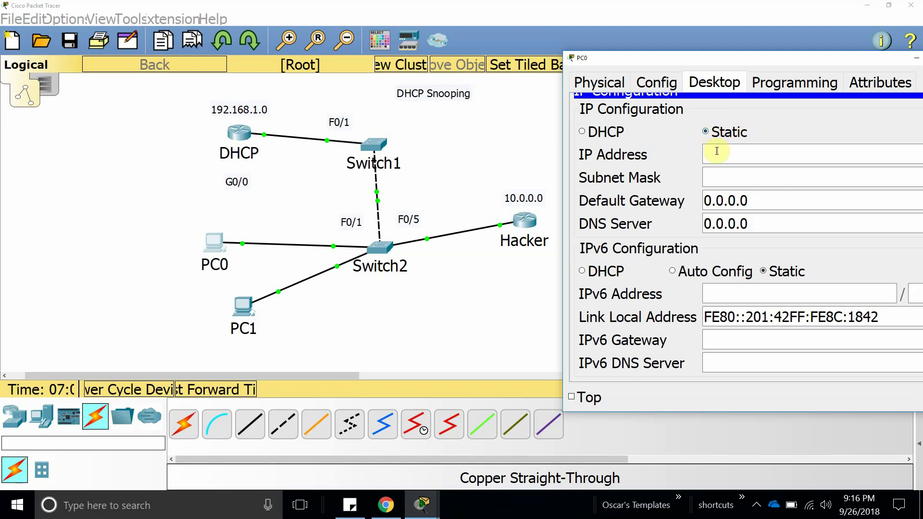
click(611, 138)
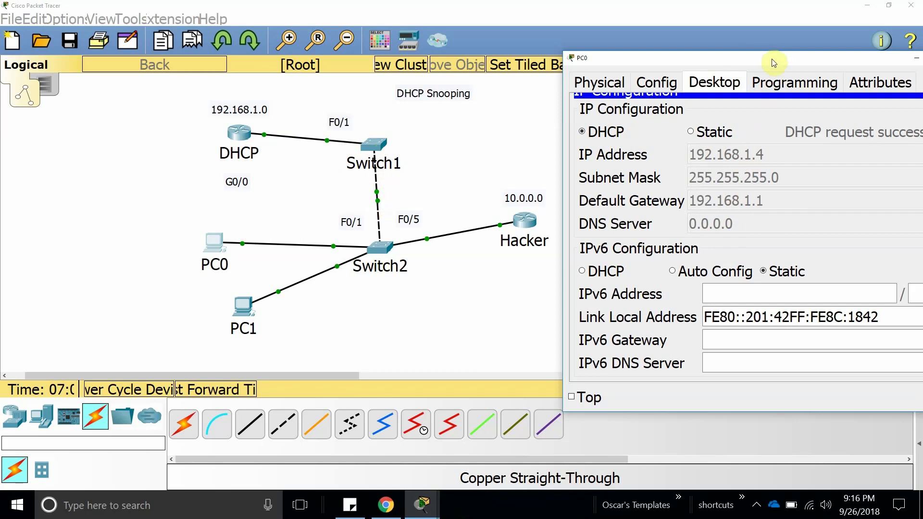
drag(750, 58, 406, 55)
click(617, 55)
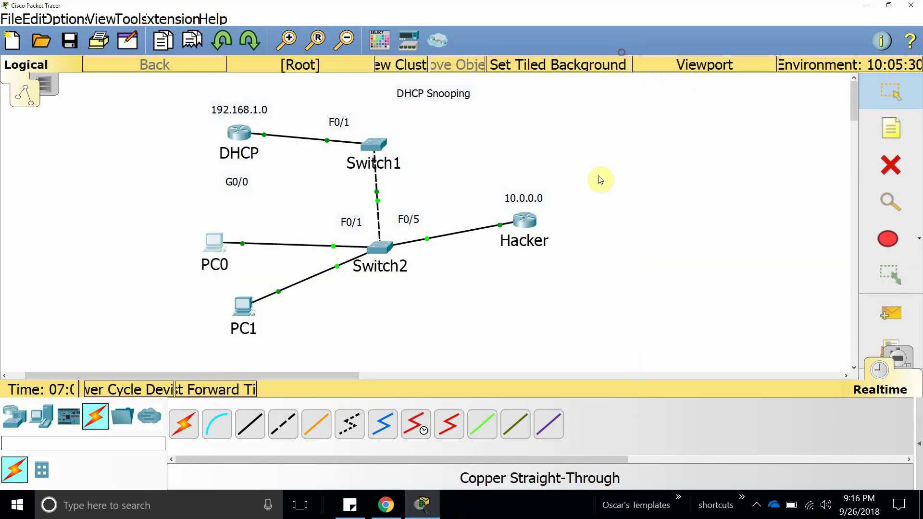
Step: Open Switch1's CLI in a maximized window and enter privileged mode with enable
click(375, 145)
click(436, 89)
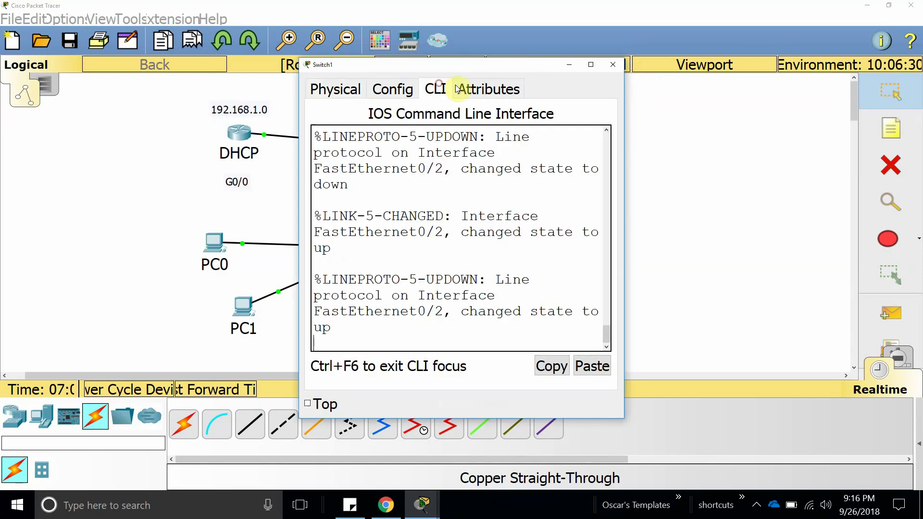
click(591, 64)
click(457, 165)
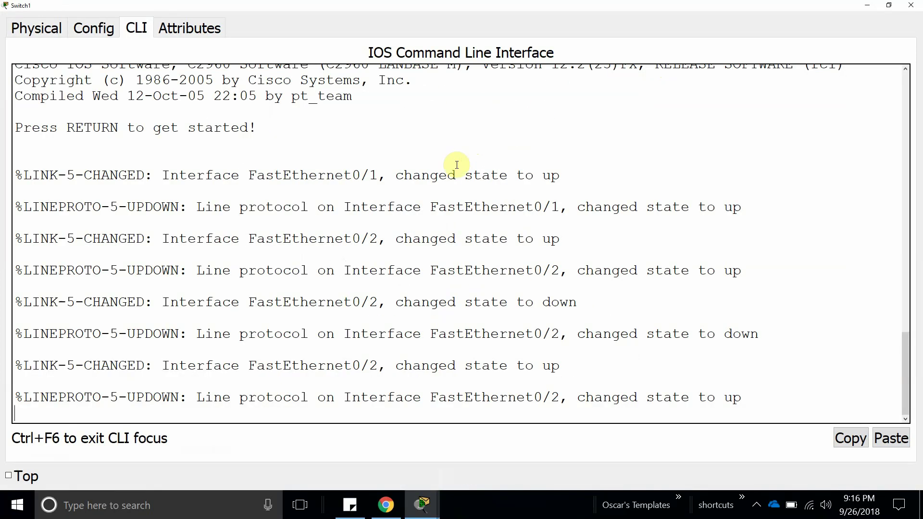
key(Return)
key(Return)
key(Return)
text(enable)
key(Return)
key(Return)
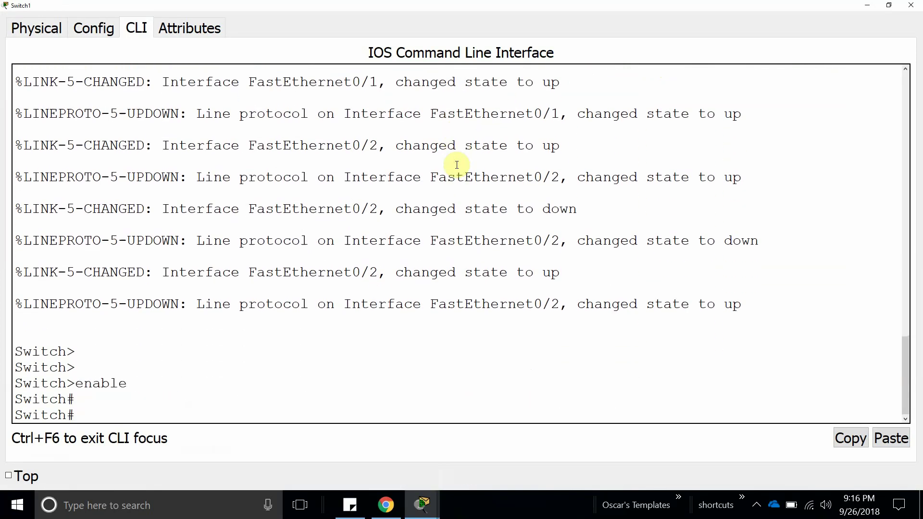
Step: Enter global configuration mode on Switch1 with configure terminal
text(confi)
key(BackSpace)
key(BackSpace)
key(BackSpace)
text(nfi)
key(Tab)
text(t)
Step: Apply ip dhcp snooping vlan 1 on Switch1 and exit with end
key(Tab)
key(Return)
key(Return)
key(Return)
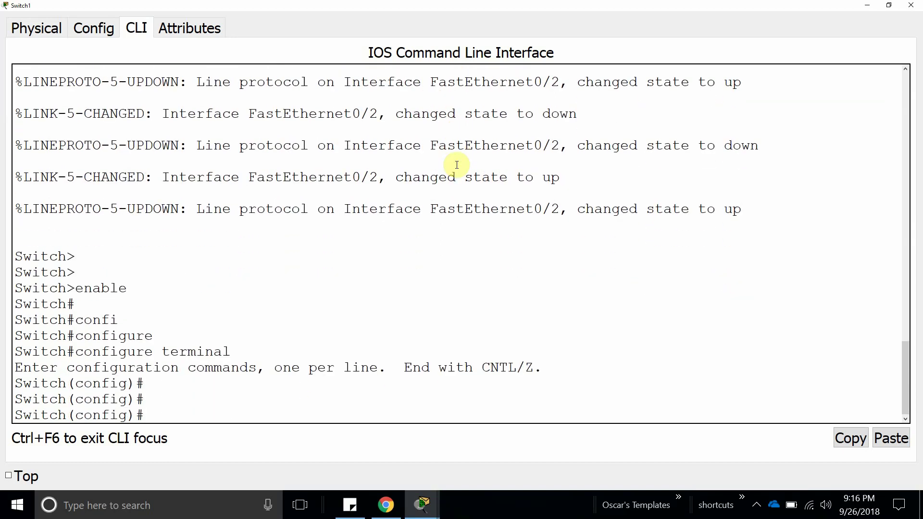
text(ip dh)
key(Tab)
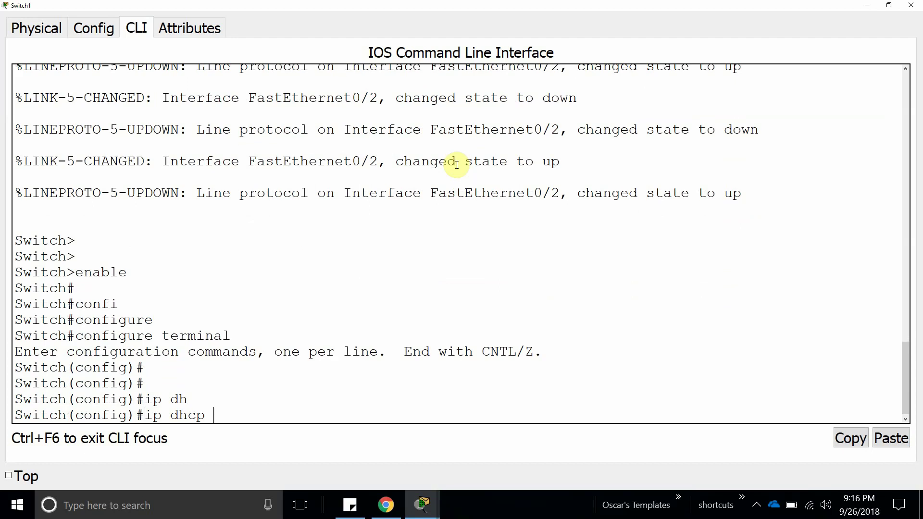
text(sno)
key(Tab)
text(v)
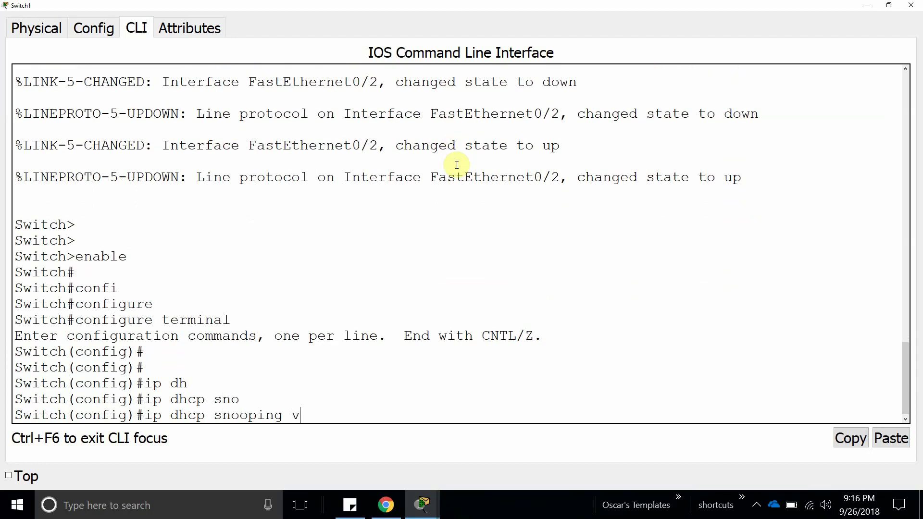
text(lan)
key(Tab)
text(1)
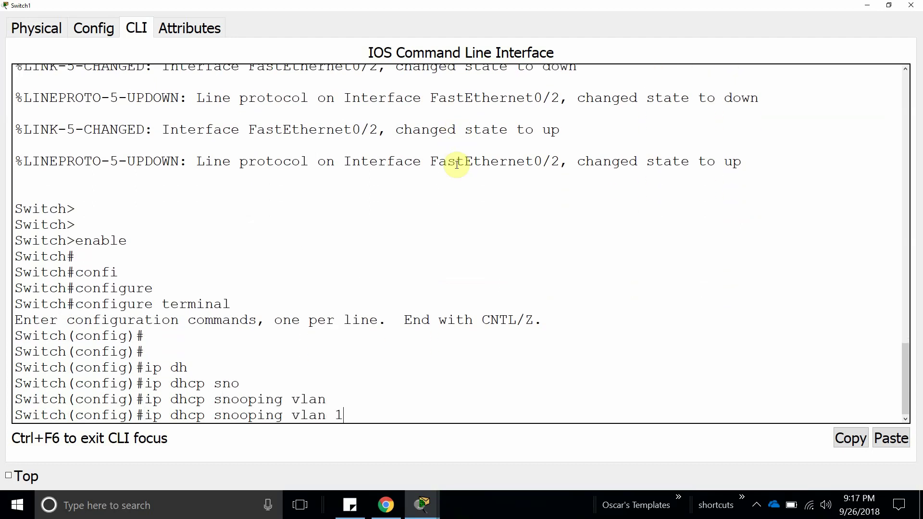
key(Return)
key(Return)
key(Return)
text(end)
key(Return)
key(Return)
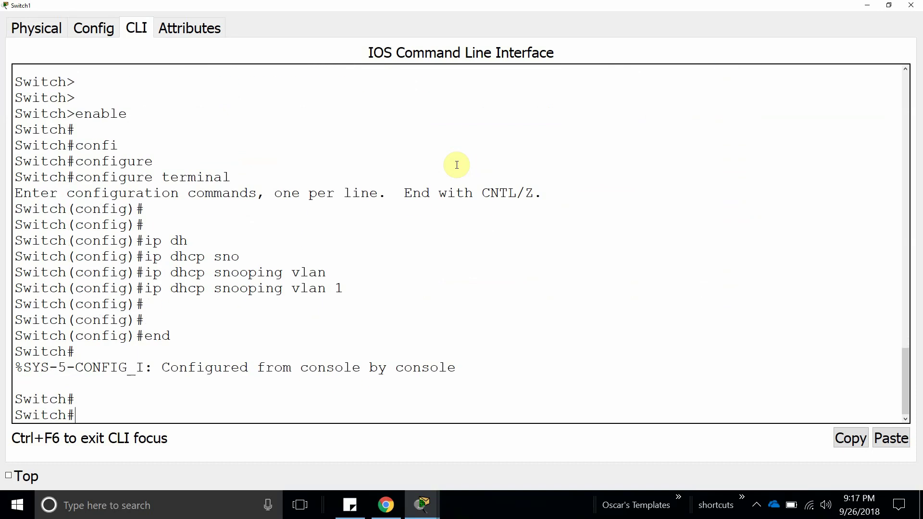
key(Return)
key(Return)
Step: Run show ip dhcp snooping, highlight the Trusted column, and close Switch1's window
text(show ip)
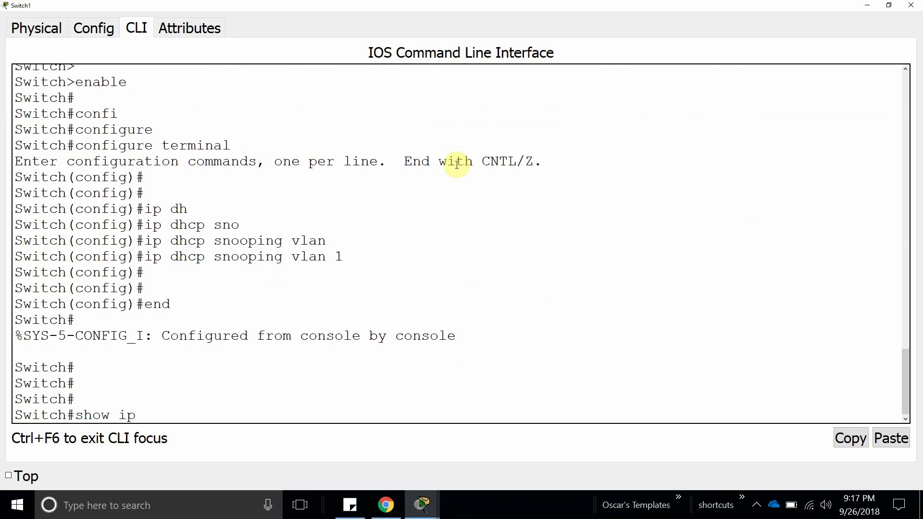
text( dhc)
key(Tab)
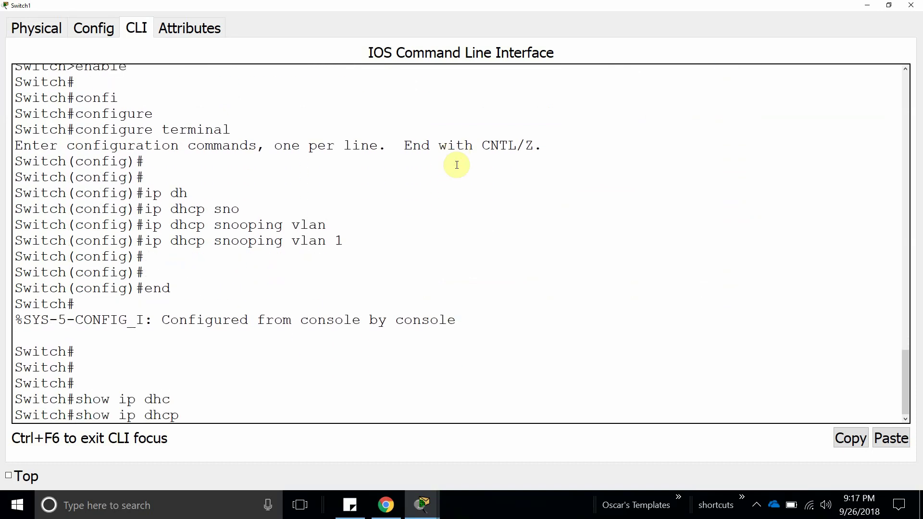
text(sn)
key(Tab)
key(Return)
key(Return)
key(Return)
key(Return)
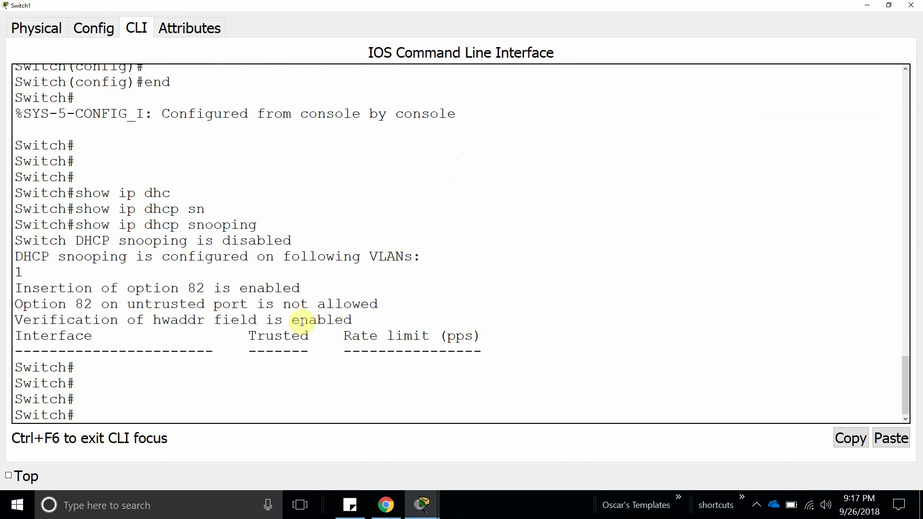
double_click(280, 335)
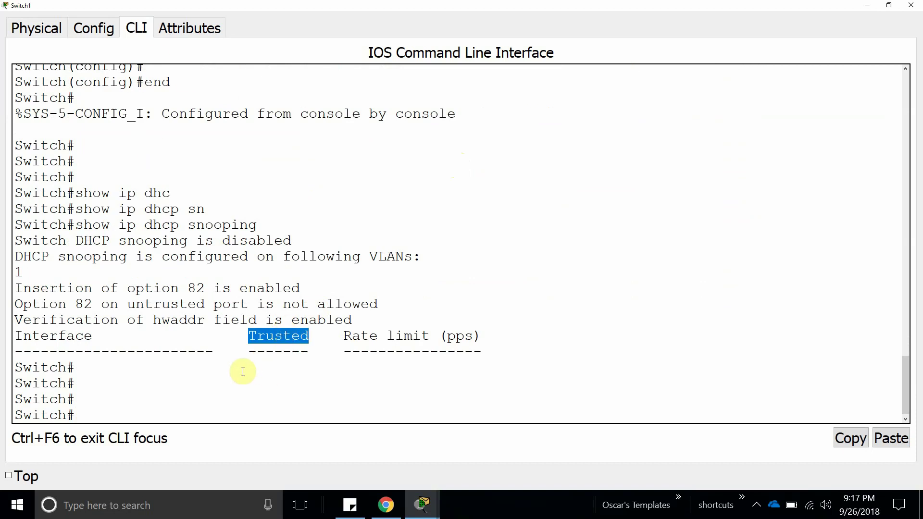
click(911, 5)
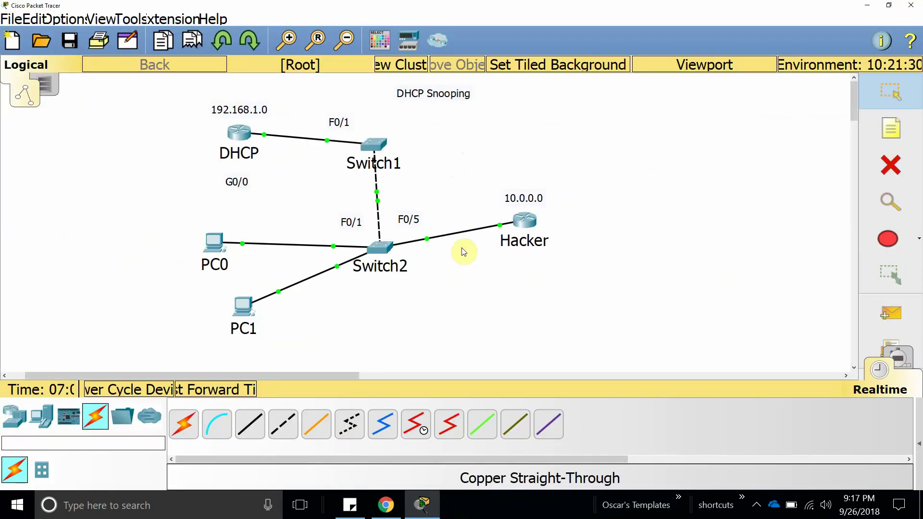
Step: Toggle PC0 from Static back to DHCP so it renews to 192.168.1.3 with gateway 192.168.1.1
click(214, 242)
drag(497, 65, 812, 41)
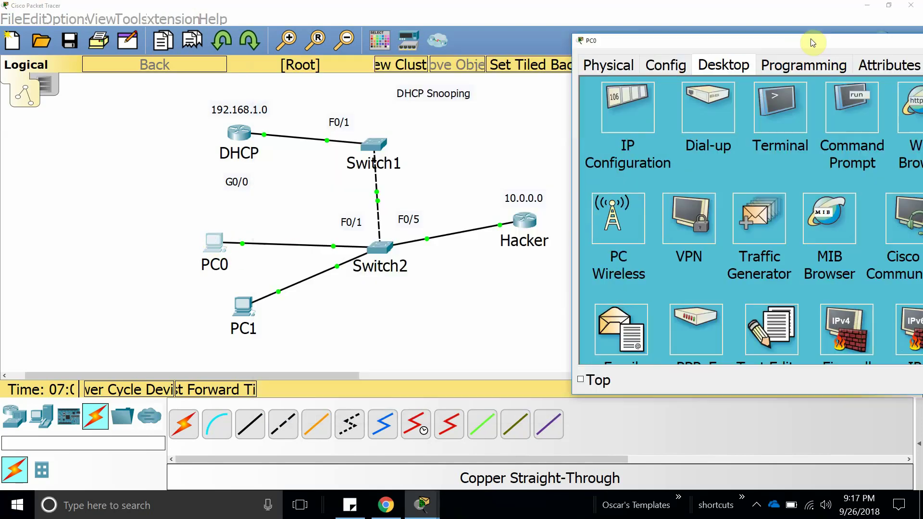
click(621, 111)
click(745, 116)
click(600, 116)
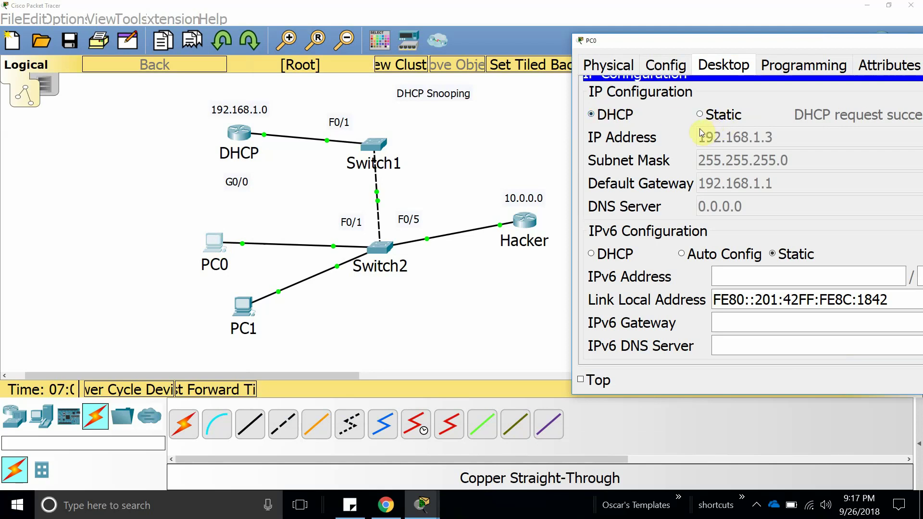
drag(725, 41, 630, 44)
click(874, 42)
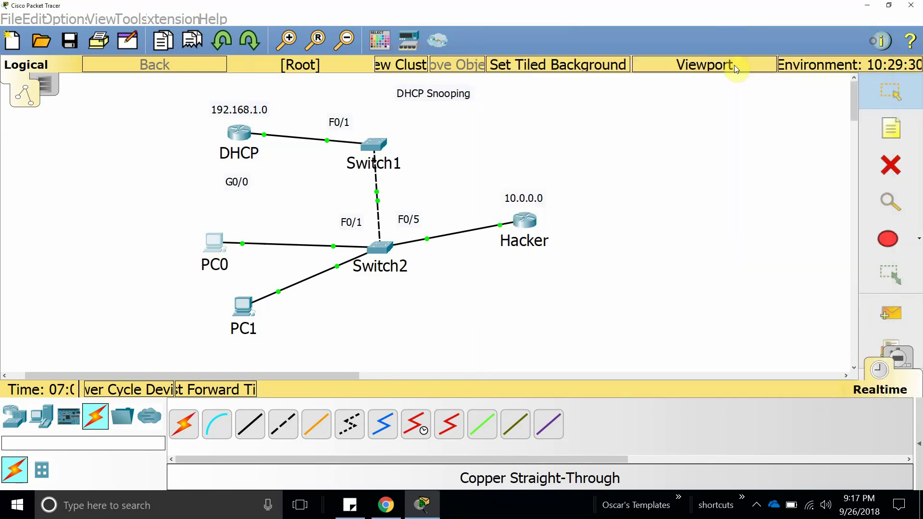
Step: Page through Switch1's running configuration with show run, checking the ip dhcp snooping vlan 1 line
click(373, 146)
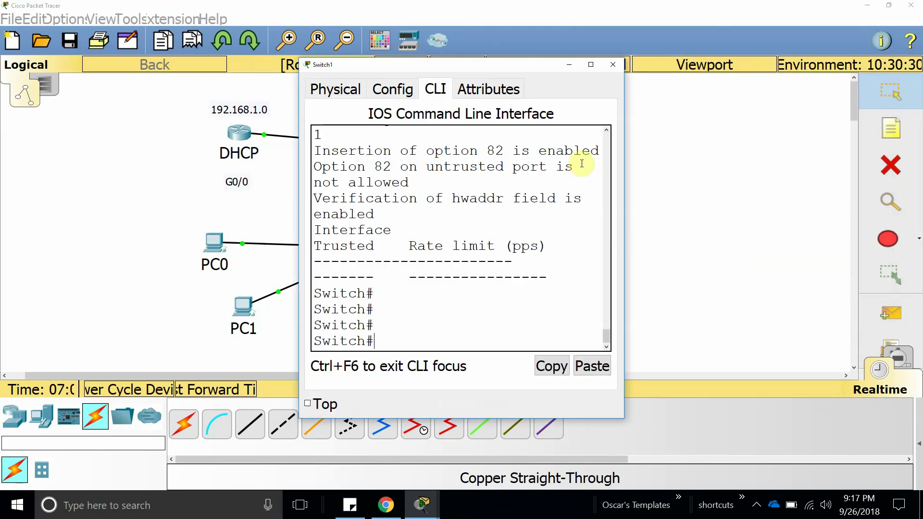
text(show rn)
text(n)
key(Return)
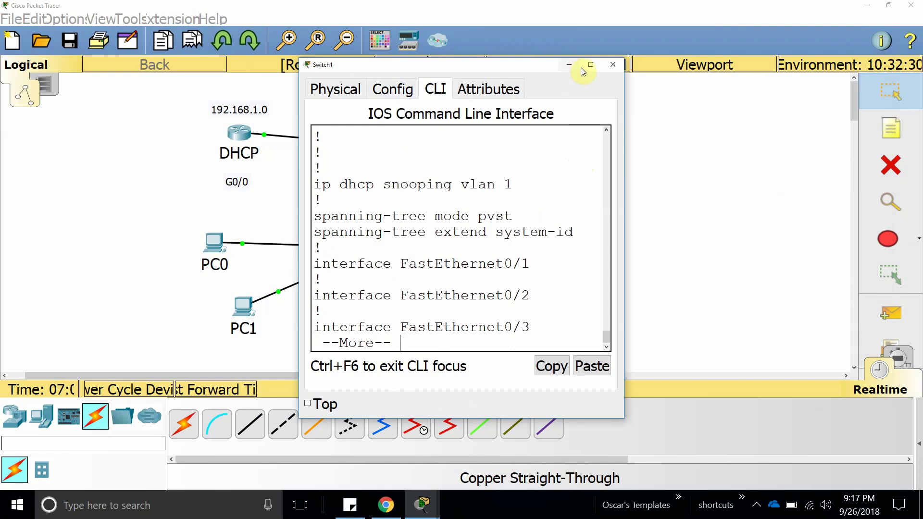
click(590, 64)
drag(229, 260, 3, 249)
click(298, 273)
key(Return)
key(Return)
key(Return)
key(Return)
key(Return)
key(Return)
key(Return)
key(Return)
key(Return)
key(Return)
key(Return)
key(Return)
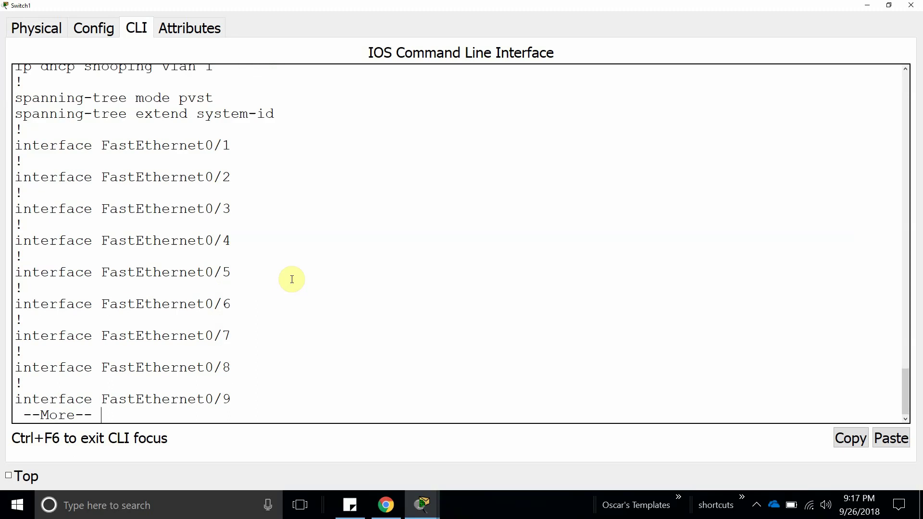
key(Return)
key(Return)
key(Return)
key(Return)
key(Return)
key(Return)
key(Return)
key(Return)
key(Return)
key(Return)
key(Return)
key(Return)
key(Return)
key(Return)
key(Return)
key(Return)
key(Return)
key(Return)
key(Return)
key(Return)
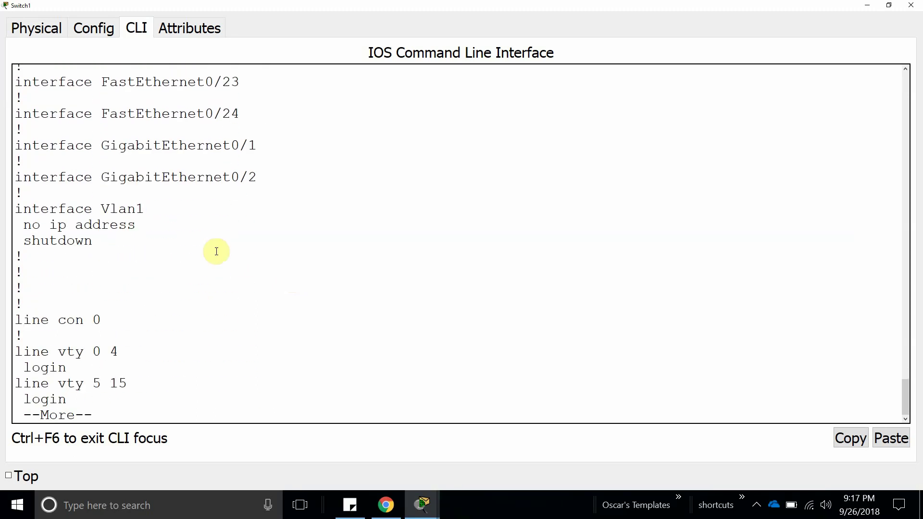
key(Return)
key(Return)
key(Return)
key(Return)
key(Return)
key(Return)
key(Return)
key(Return)
key(Return)
key(Return)
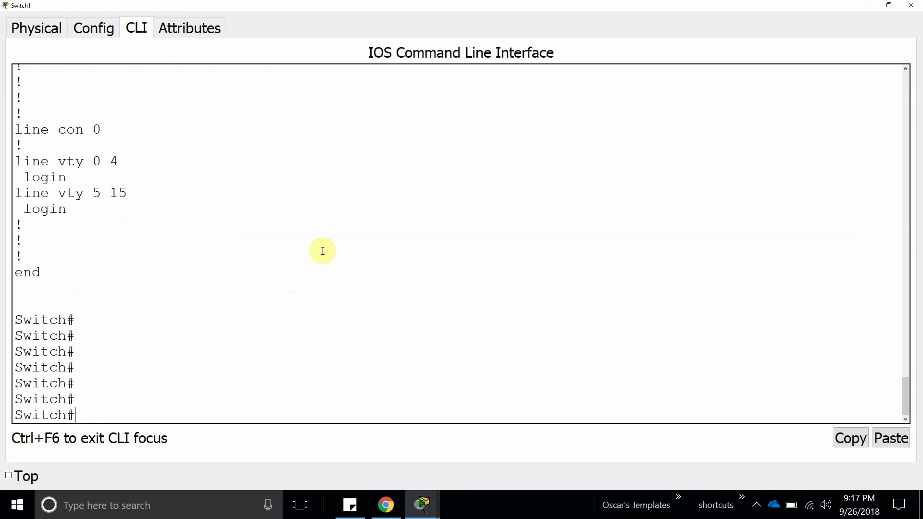
click(910, 4)
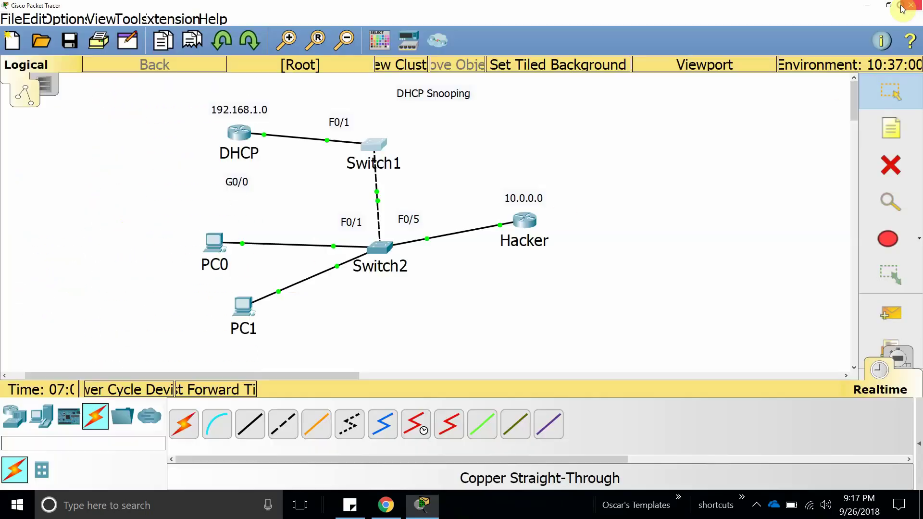
Step: On Switch1, enter configure terminal and run ip dhcp snooping
click(380, 145)
text(codn)
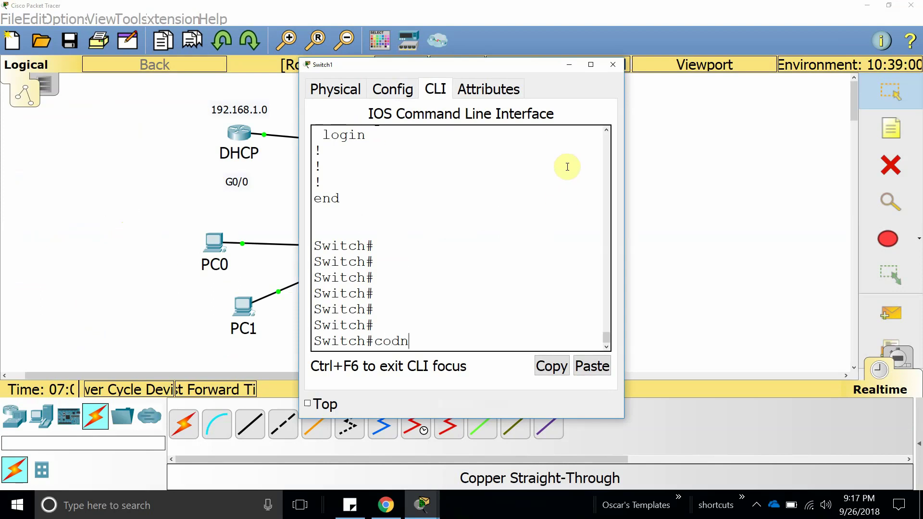
key(BackSpace)
key(BackSpace)
text(nf)
key(Tab)
text(t)
key(Tab)
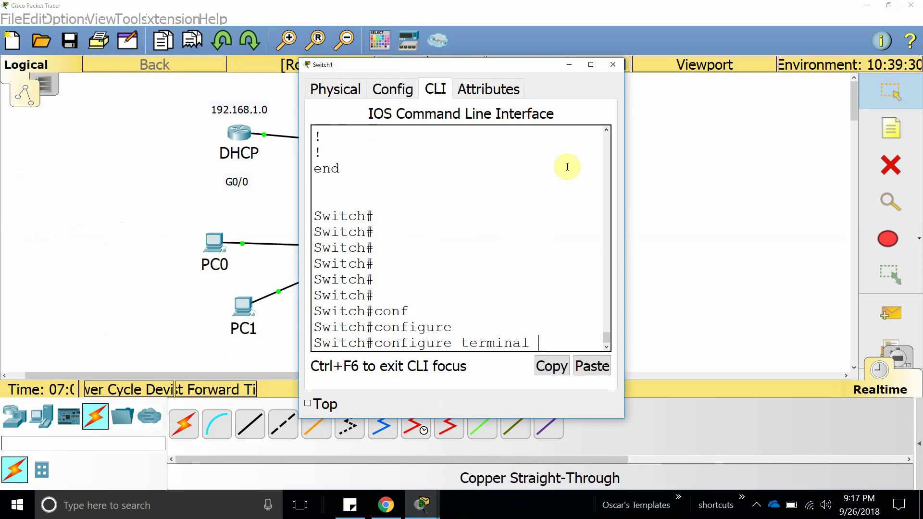
key(Return)
key(Return)
key(Return)
text(ip dh)
key(Tab)
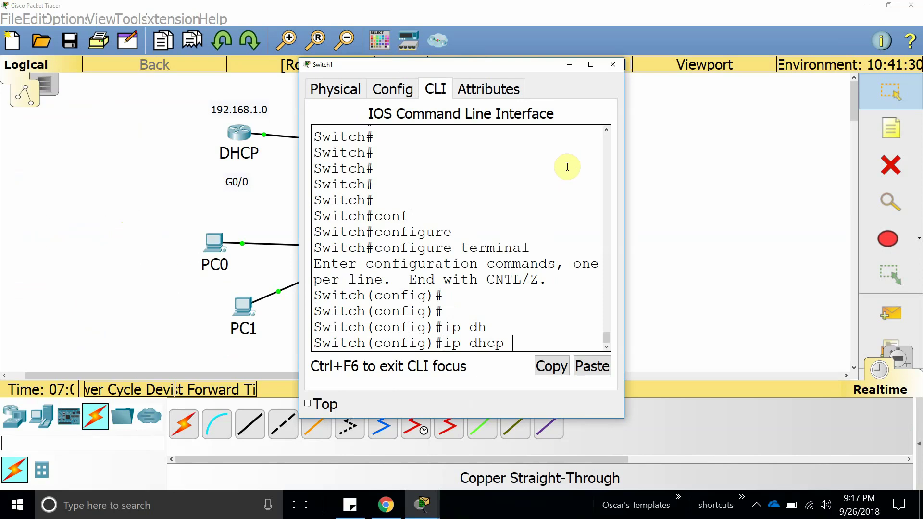
text(sn)
key(Tab)
key(Return)
key(Return)
key(Return)
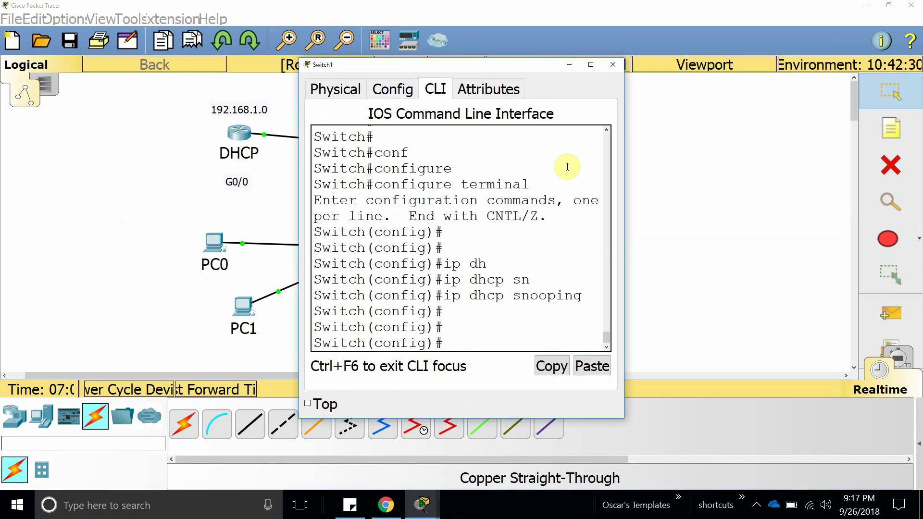
click(613, 64)
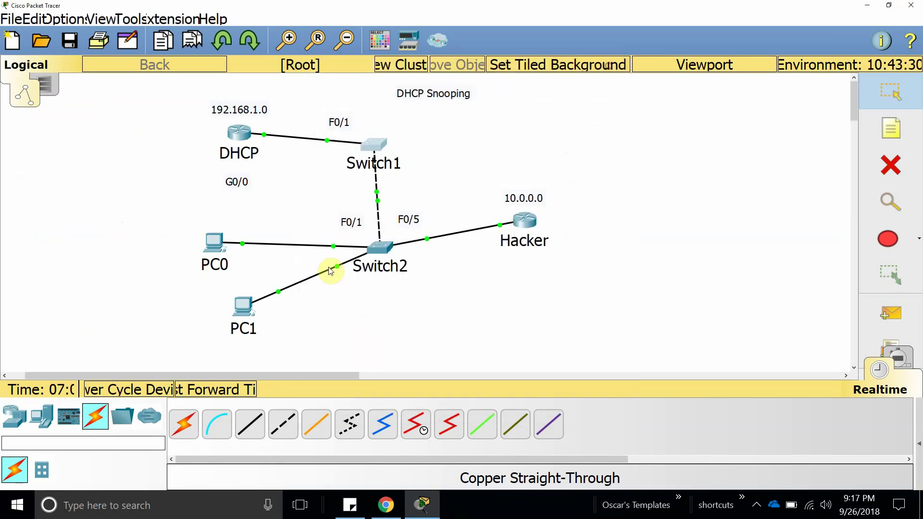
Step: In Switch2's CLI, enter configure terminal and run ip dhcp snooping
click(380, 249)
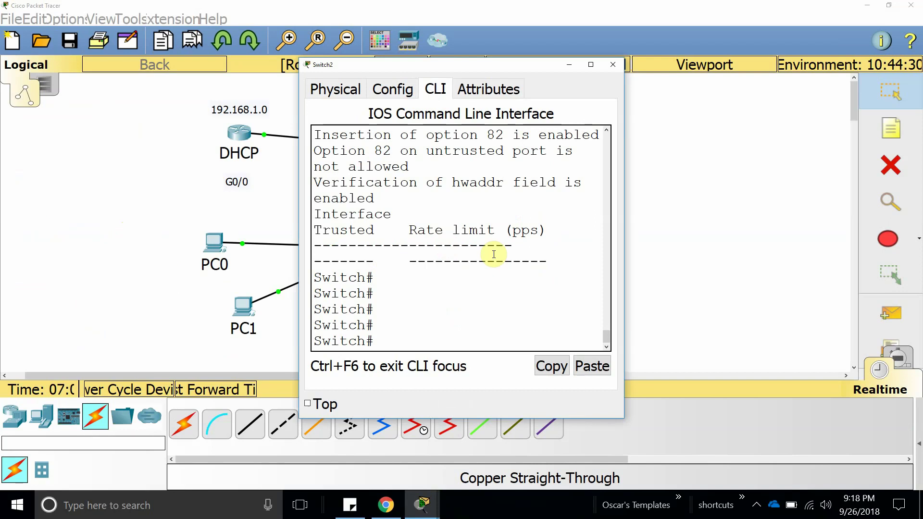
text(ip)
key(BackSpace)
key(BackSpace)
text(confi)
key(Tab)
text(terminal)
key(Return)
key(Return)
text(ip dh)
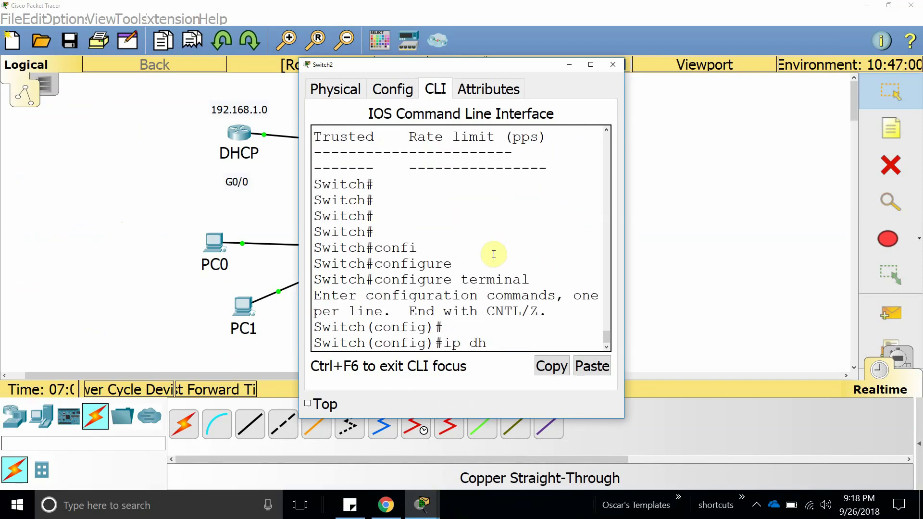
key(Tab)
text(sn)
key(Tab)
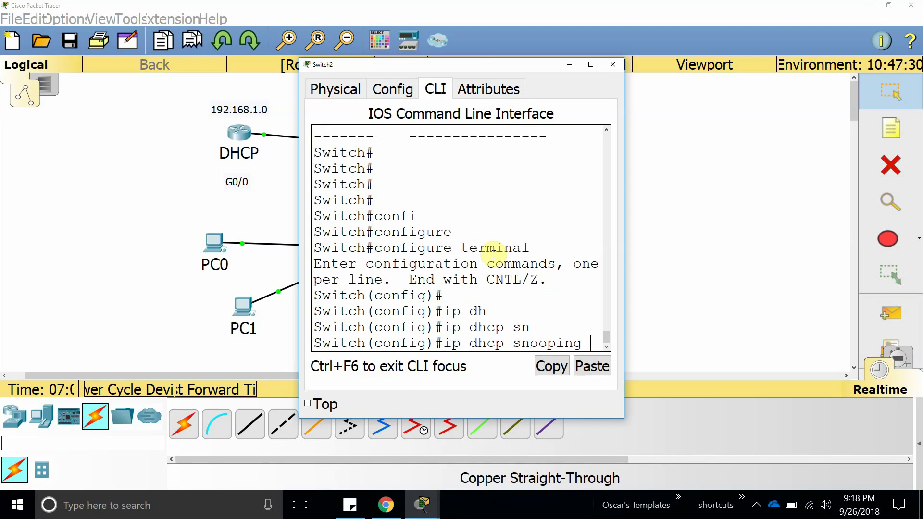
key(Return)
key(Return)
key(Return)
Step: Toggle PC1 from Static to DHCP; the request fails, leaving APIPA 169.254.222.236/255.255.0.0
click(614, 64)
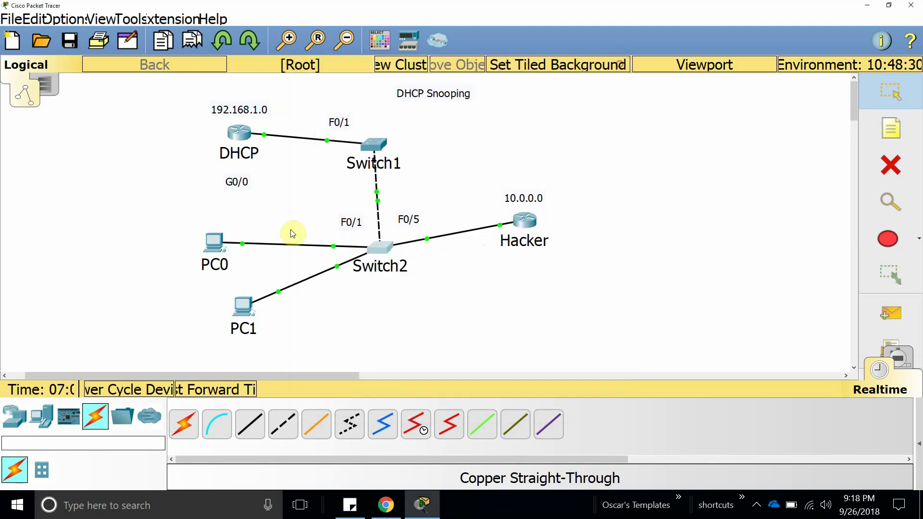
click(242, 306)
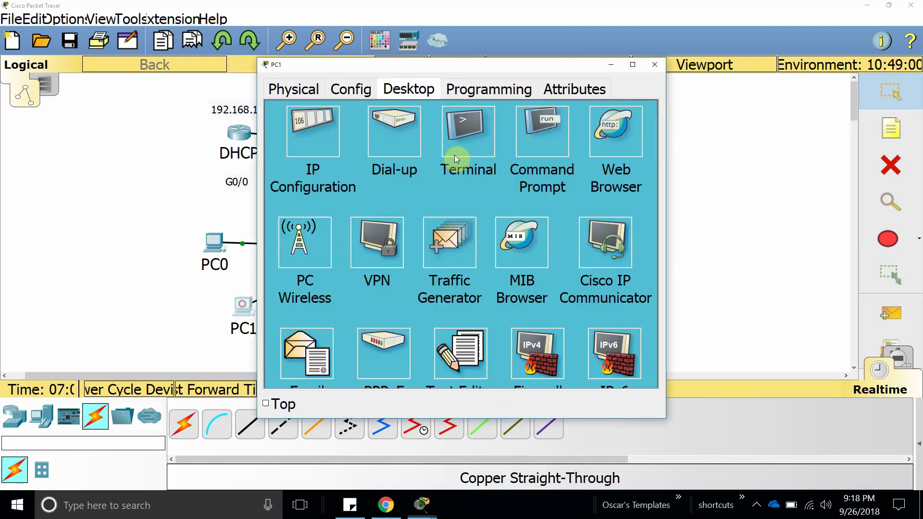
click(338, 127)
click(400, 139)
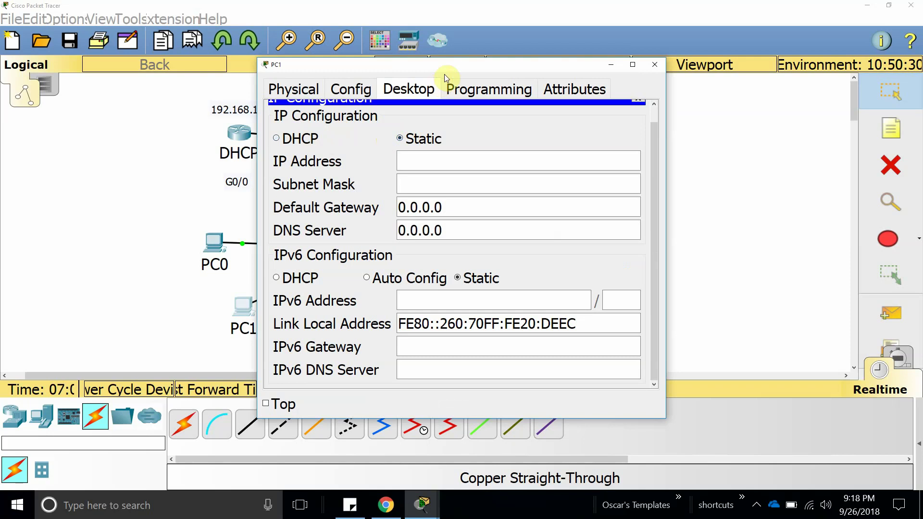
drag(445, 68, 712, 69)
click(541, 141)
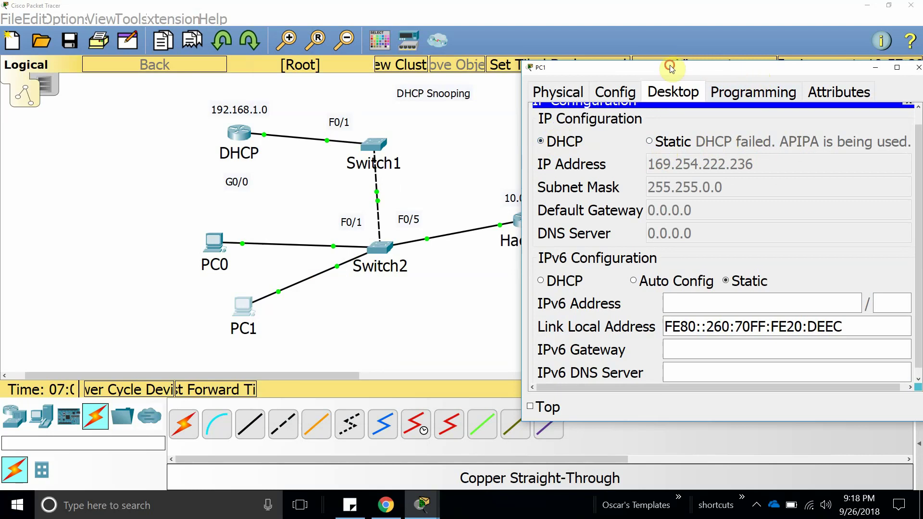
drag(671, 68, 648, 44)
click(849, 51)
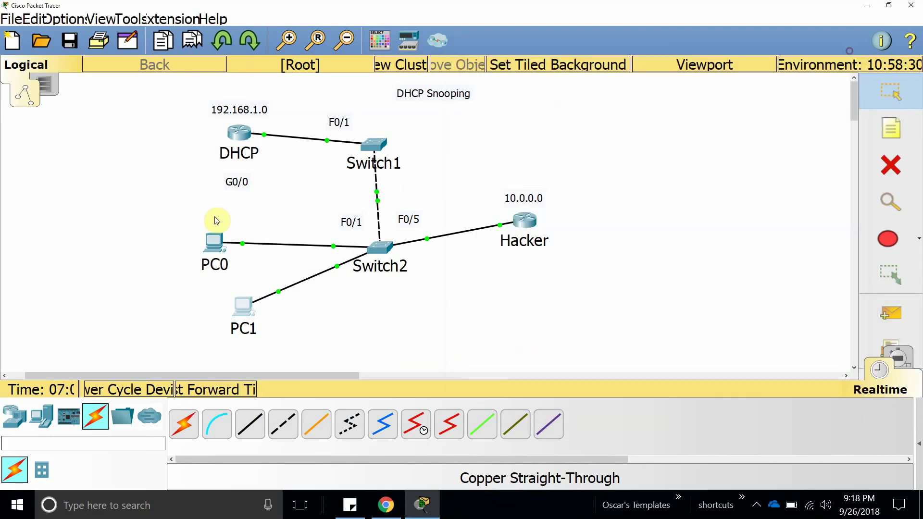
Step: Toggle PC0 from Static to DHCP; the request fails, leaving APIPA 169.254.24.66/255.255.0.0
click(222, 242)
drag(659, 51, 769, 39)
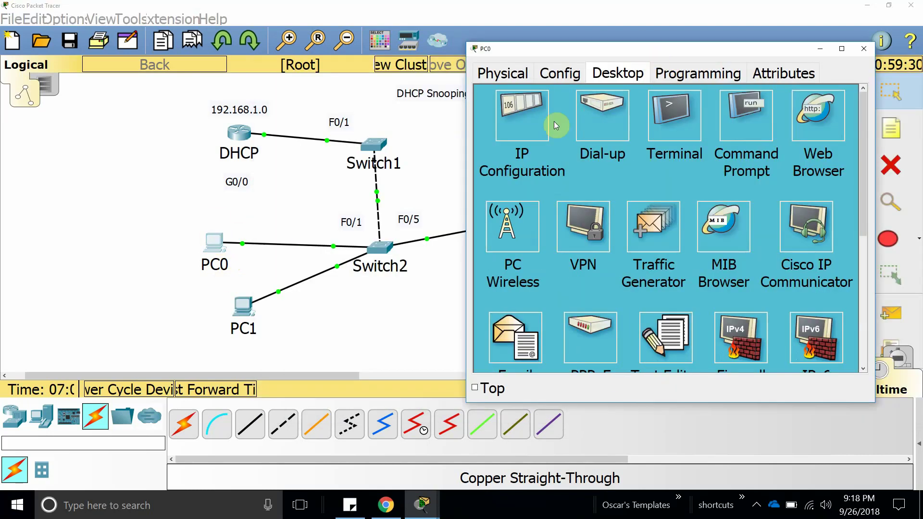
click(553, 122)
click(609, 122)
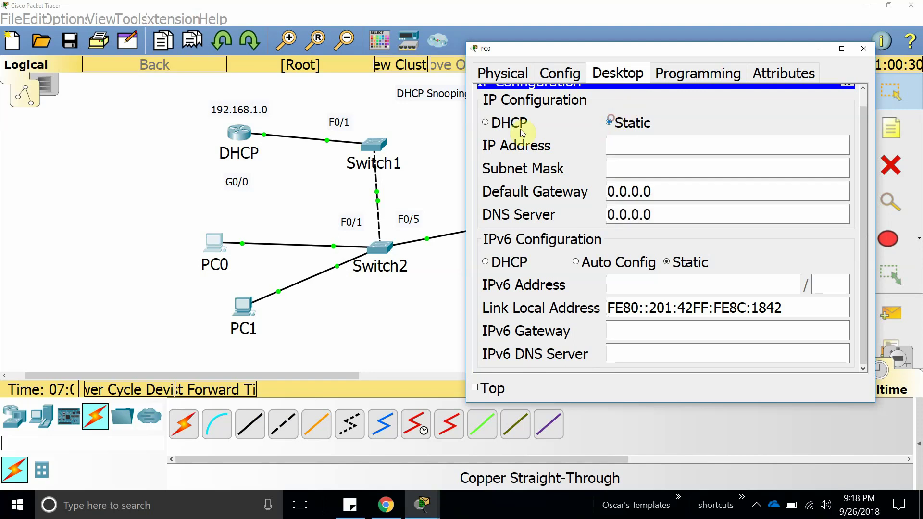
click(517, 128)
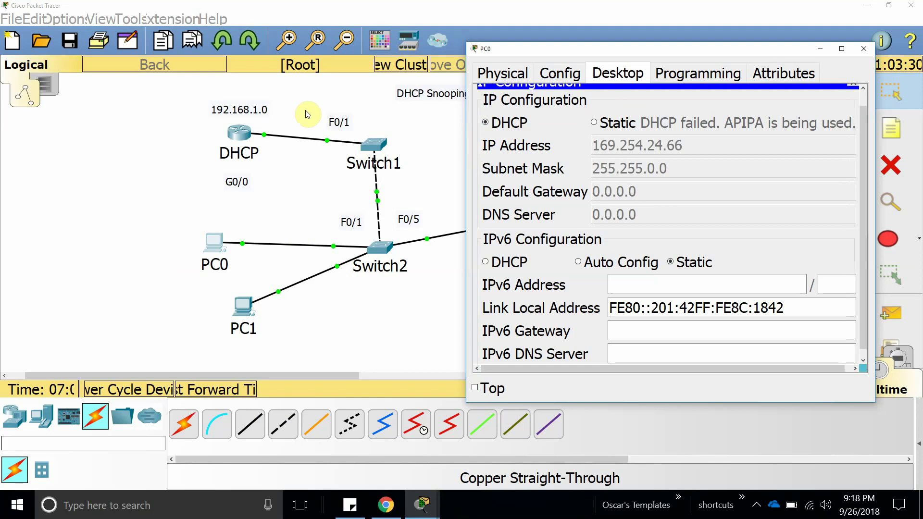
click(864, 48)
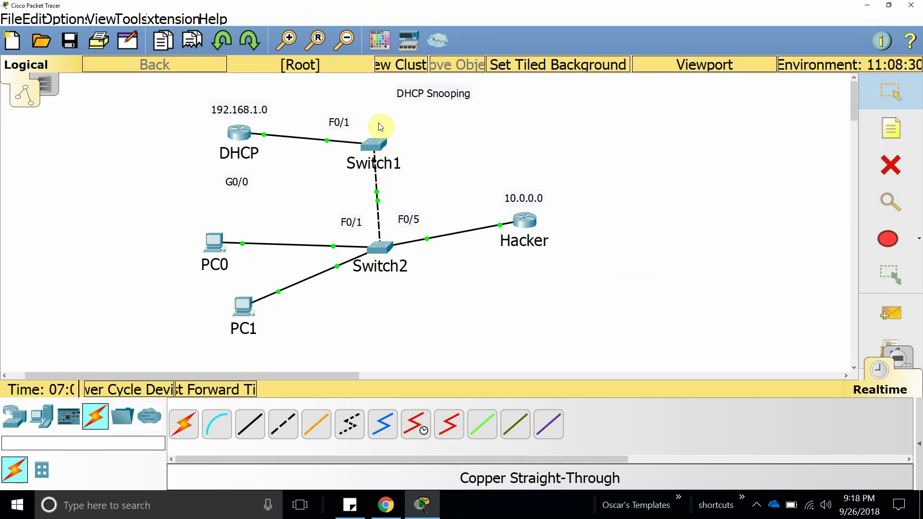
Step: Nudge Switch1 and its F0/1 label into place, then select interface f0/1 in Switch1's CLI
drag(378, 139, 384, 141)
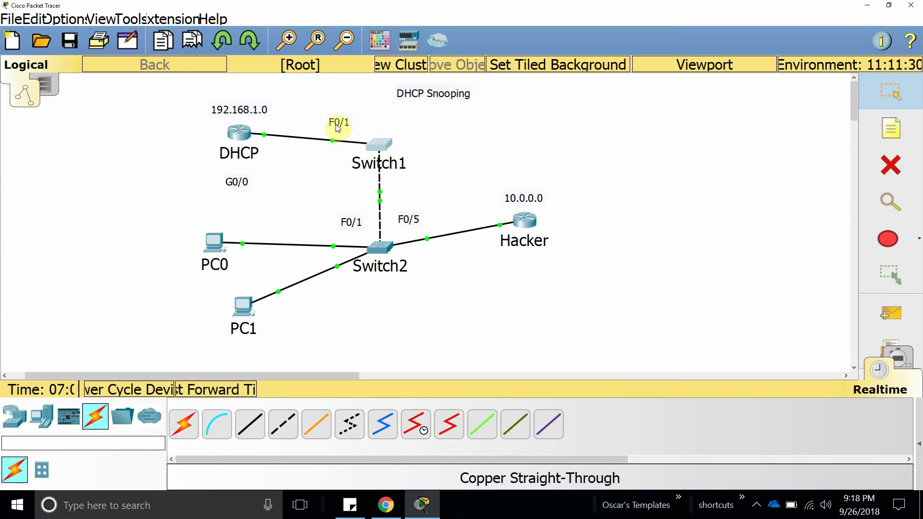
drag(338, 128, 351, 126)
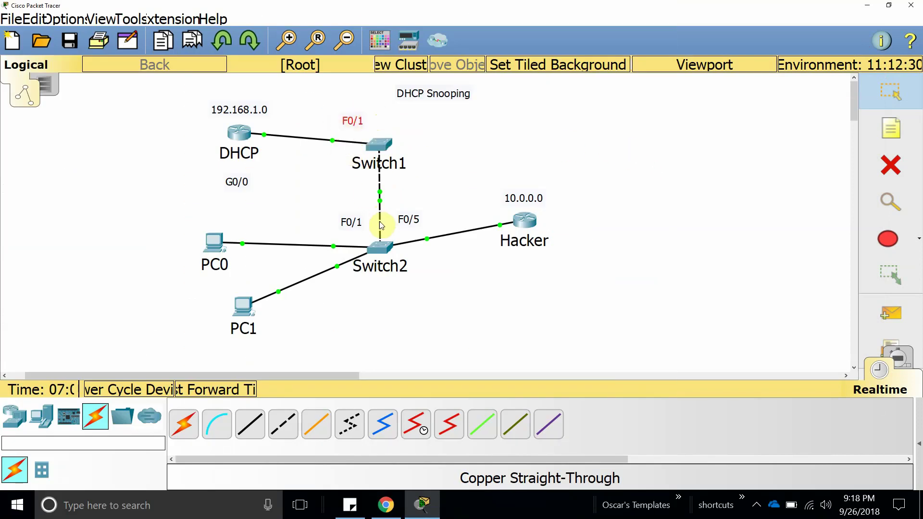
click(378, 152)
drag(484, 49, 657, 47)
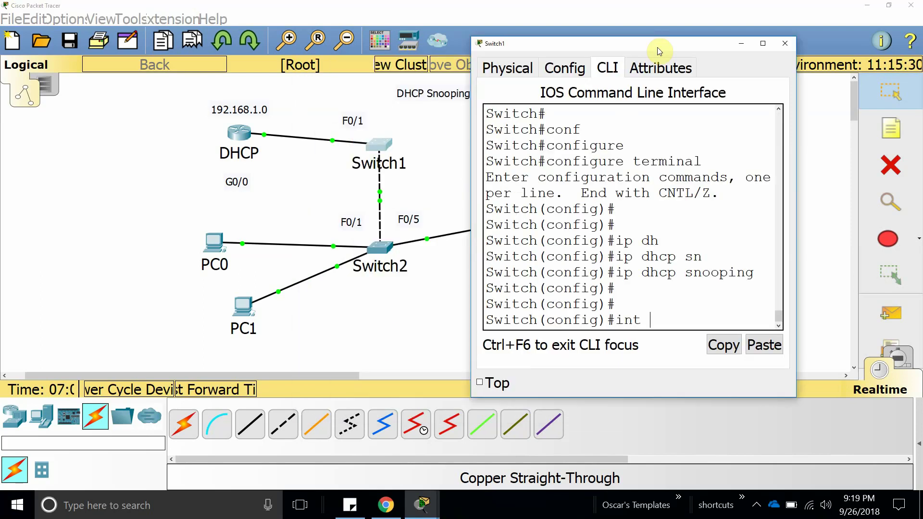
text(int f0/1)
key(Return)
key(Return)
key(Return)
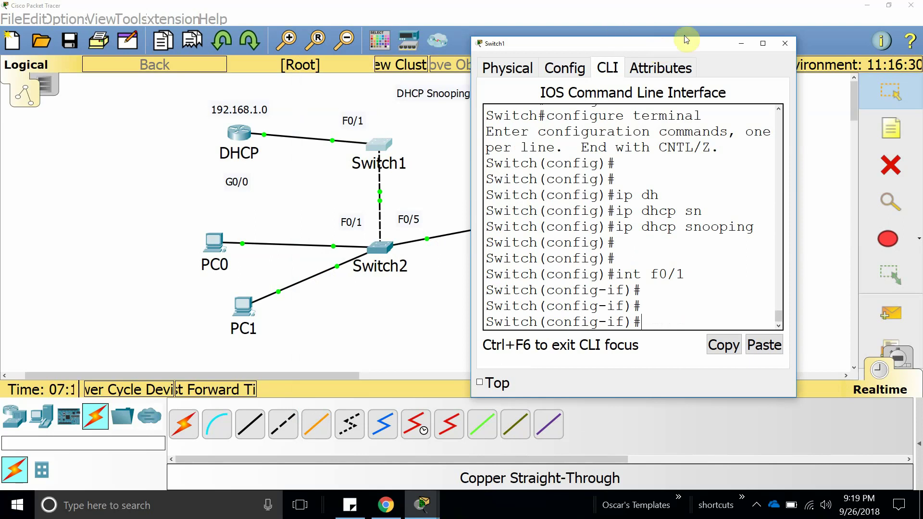
Step: Apply ip dhcp snooping trust to F0/1 and copy that command for reuse
click(754, 46)
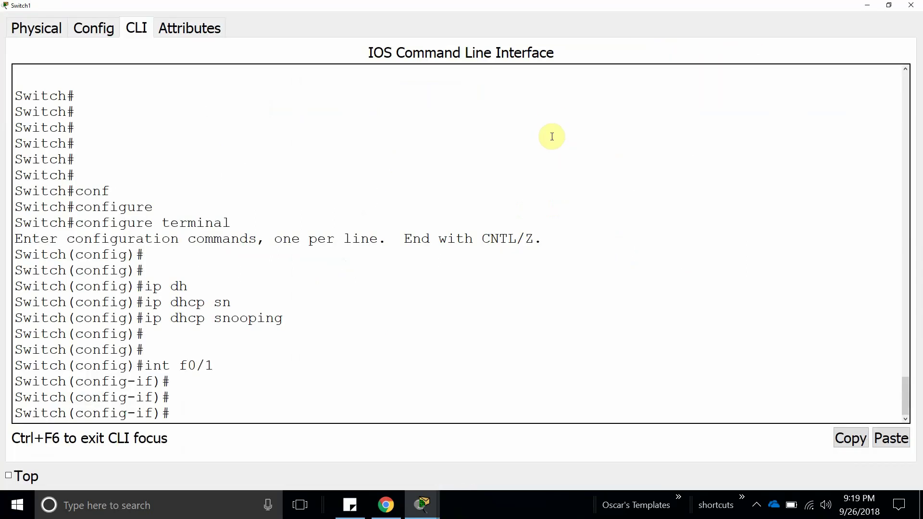
text(ip ?)
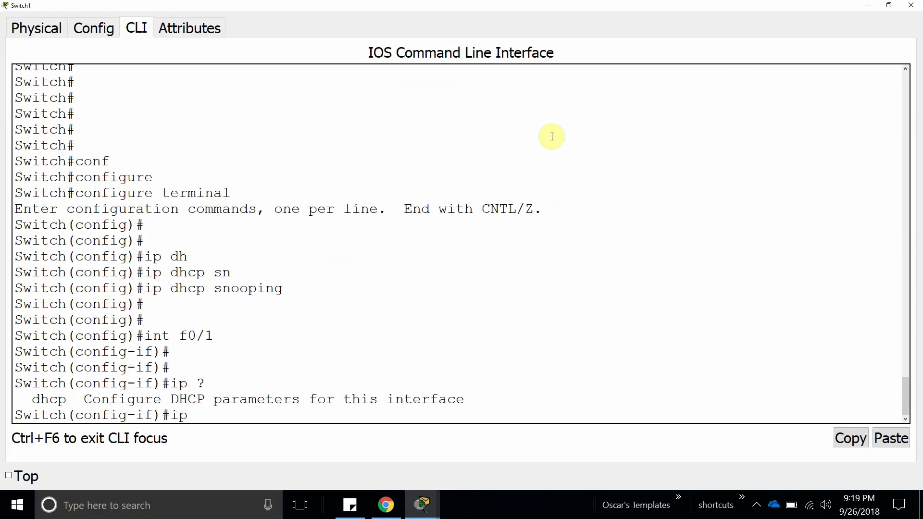
text(dh)
key(Tab)
text(?)
text(sn)
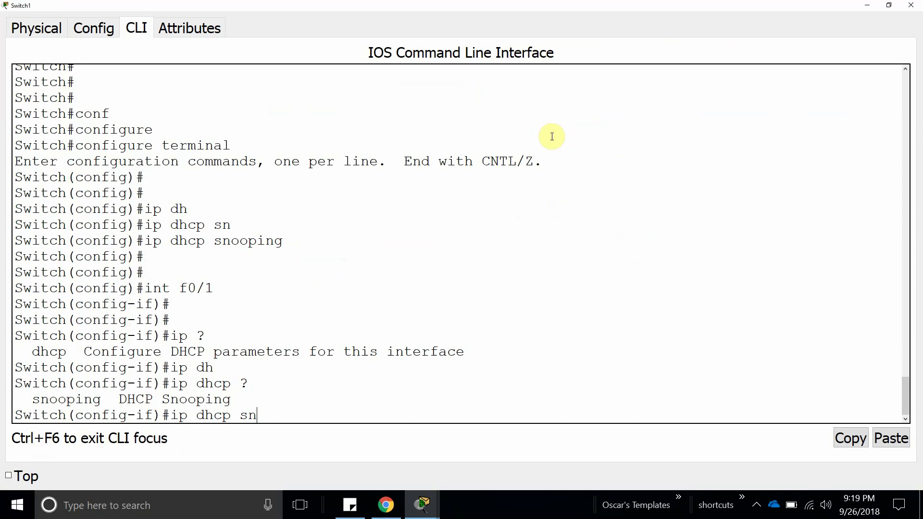
key(Tab)
text(?)
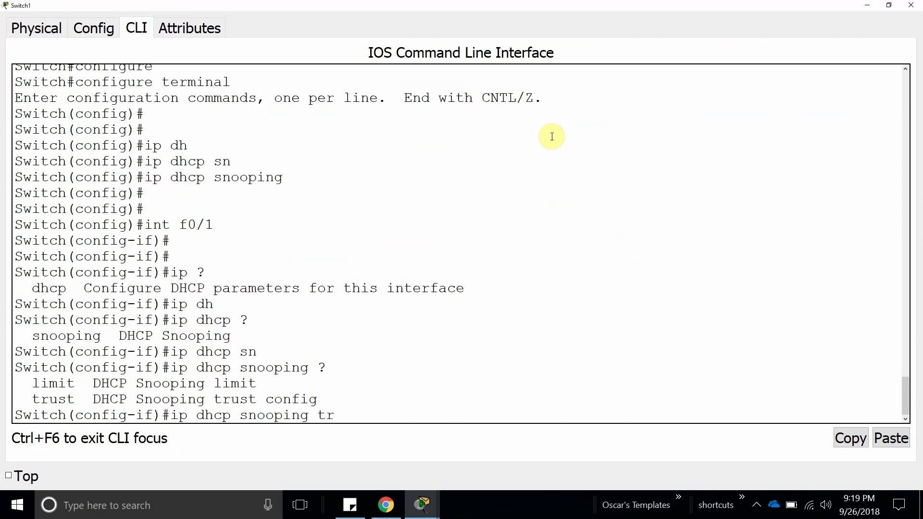
text(tr)
key(Tab)
key(Return)
key(Return)
key(Return)
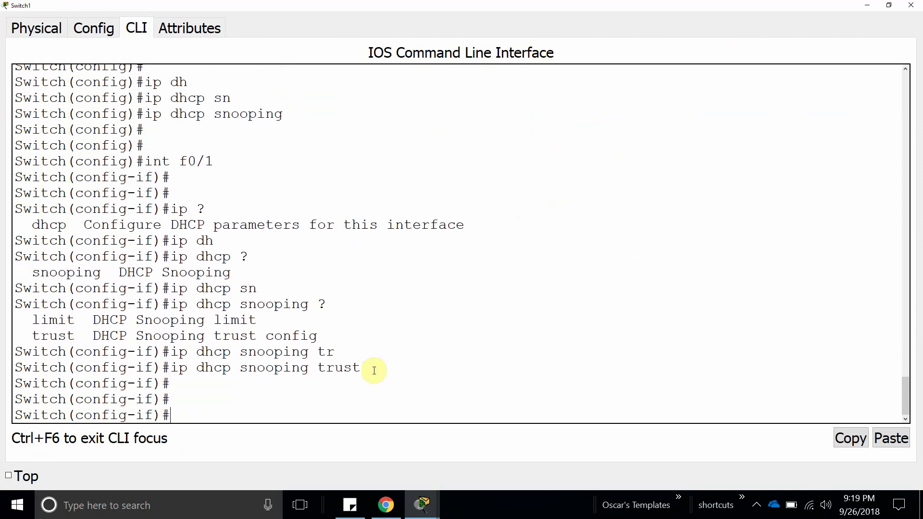
drag(371, 371, 171, 370)
key(ctrl+c)
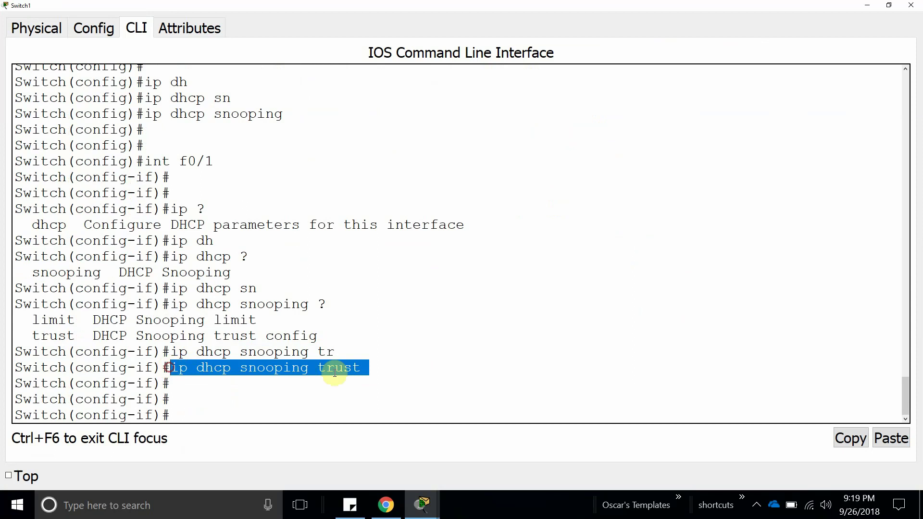
click(848, 438)
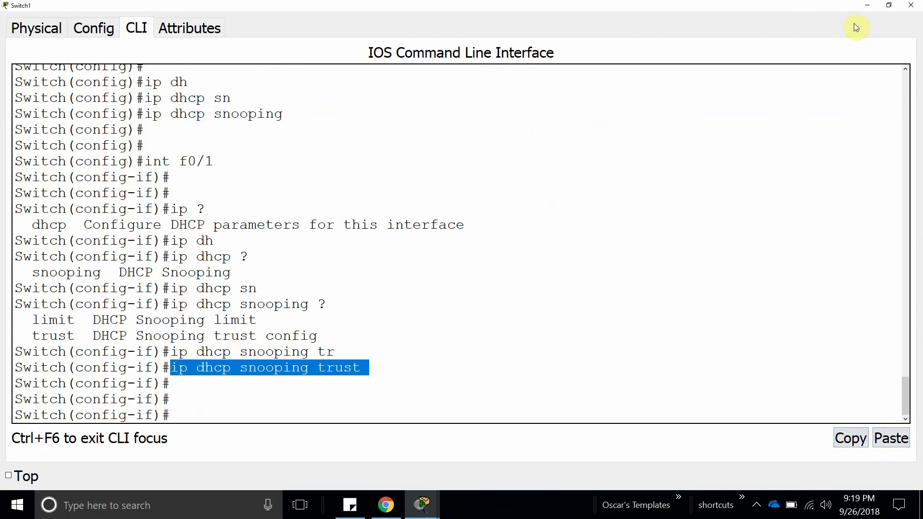
click(911, 6)
Step: On Switch2, select int f0/1 and paste ip dhcp snooping trust
click(378, 247)
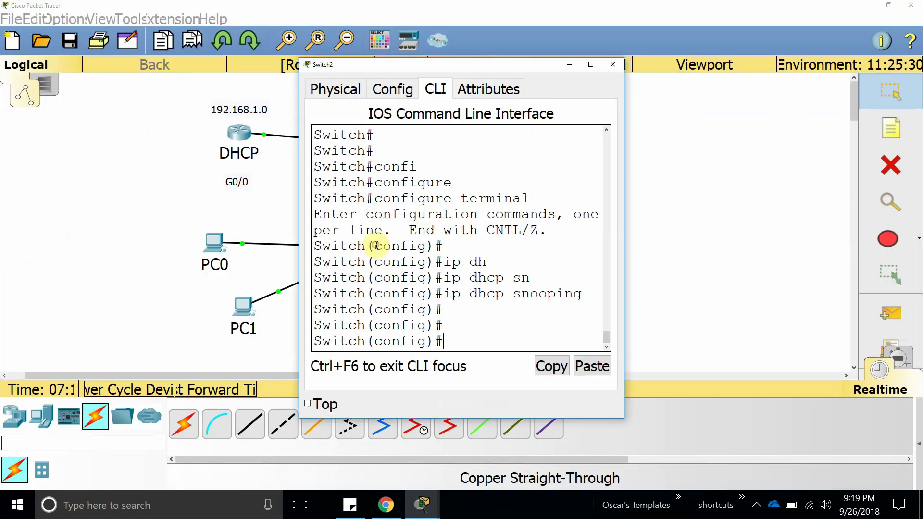
text(int)
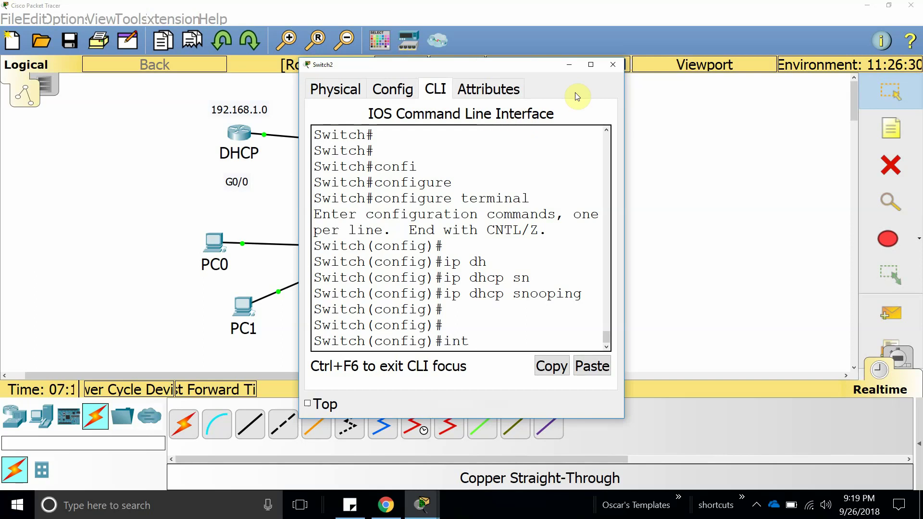
text( f0/1)
key(Return)
key(Return)
key(Return)
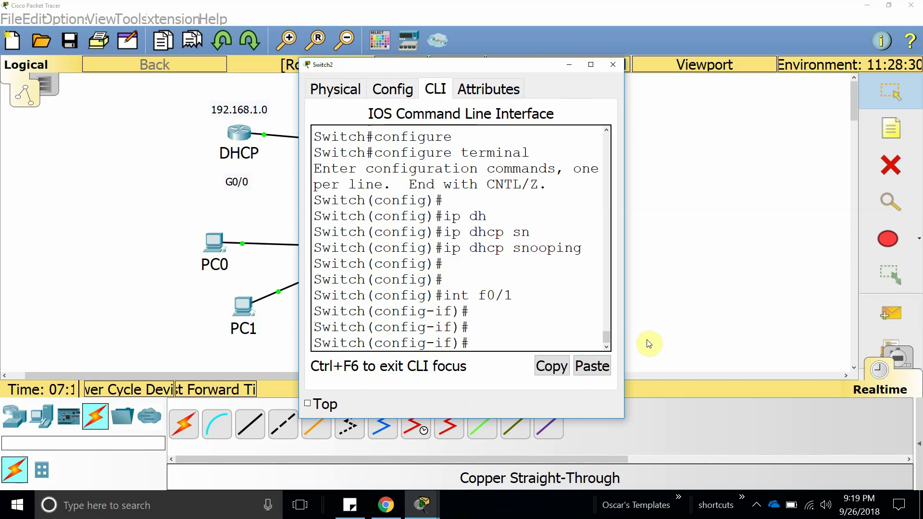
click(592, 367)
key(Return)
key(Return)
key(Return)
key(Return)
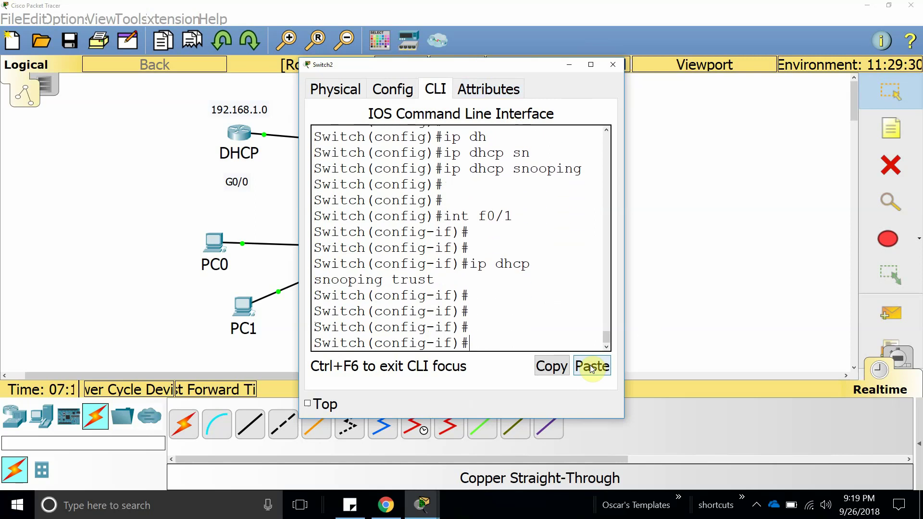
drag(446, 69, 671, 43)
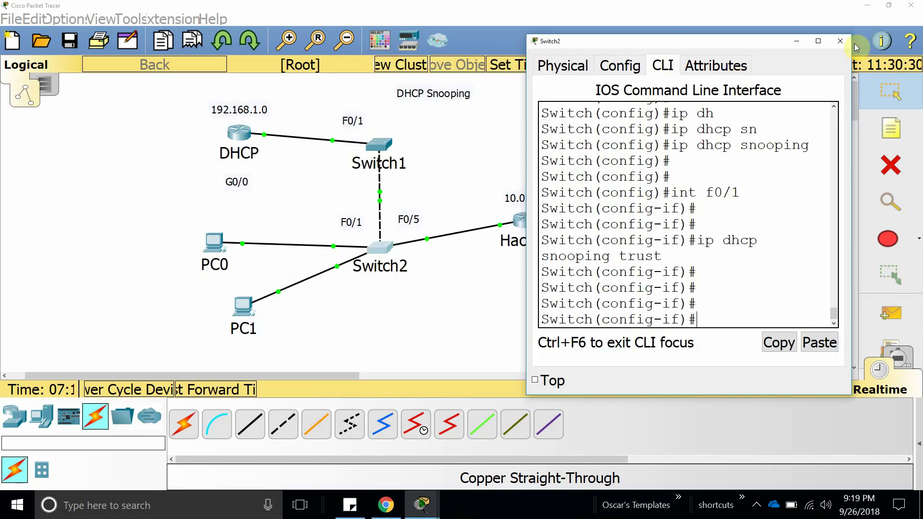
click(838, 42)
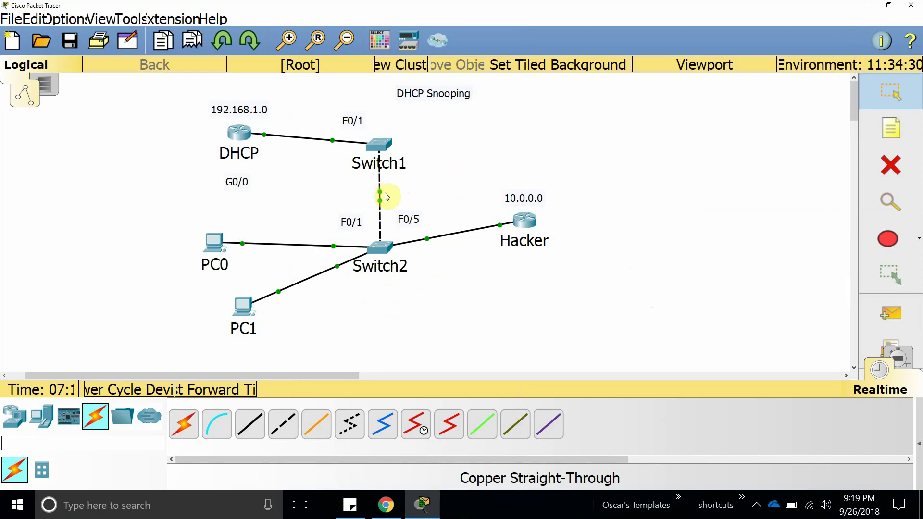
click(349, 190)
click(472, 137)
click(214, 241)
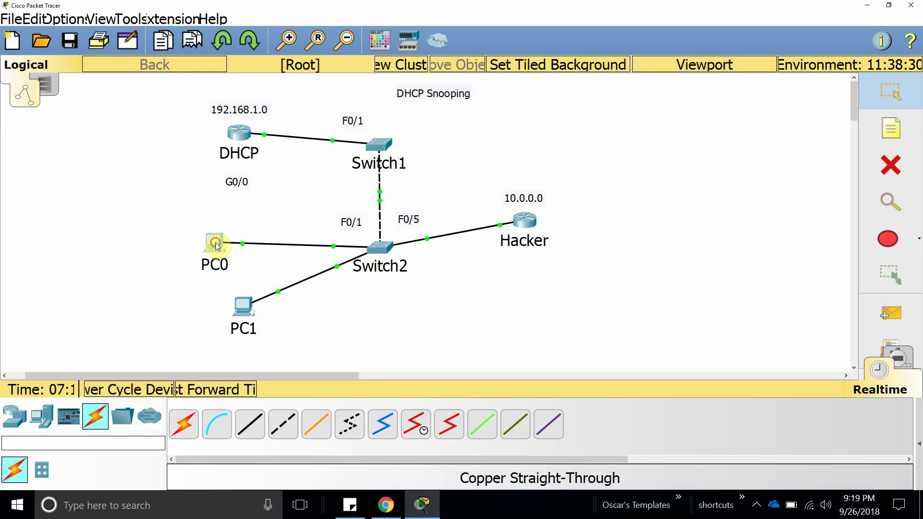
click(325, 134)
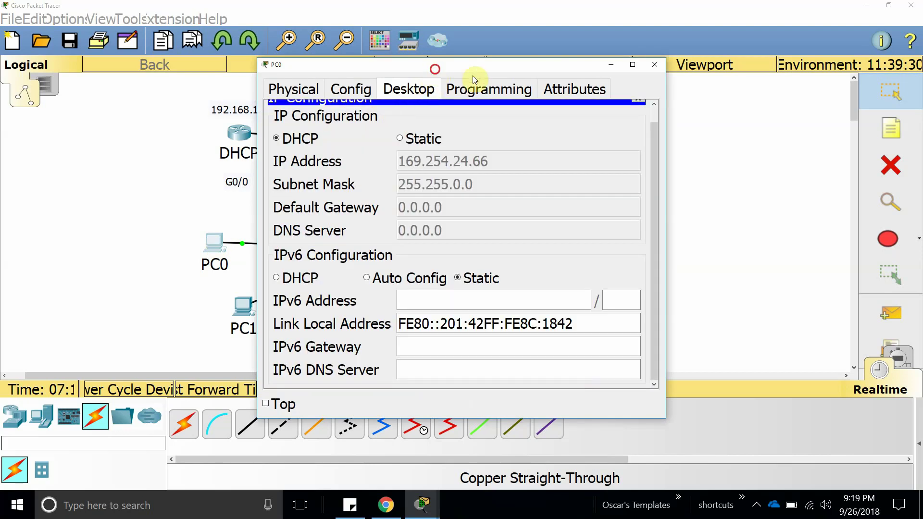
drag(434, 67, 692, 65)
click(666, 137)
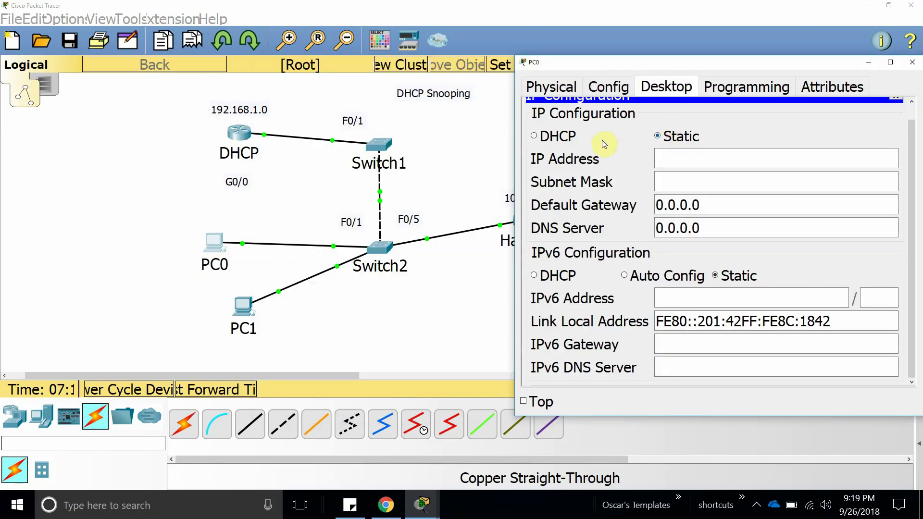
click(551, 143)
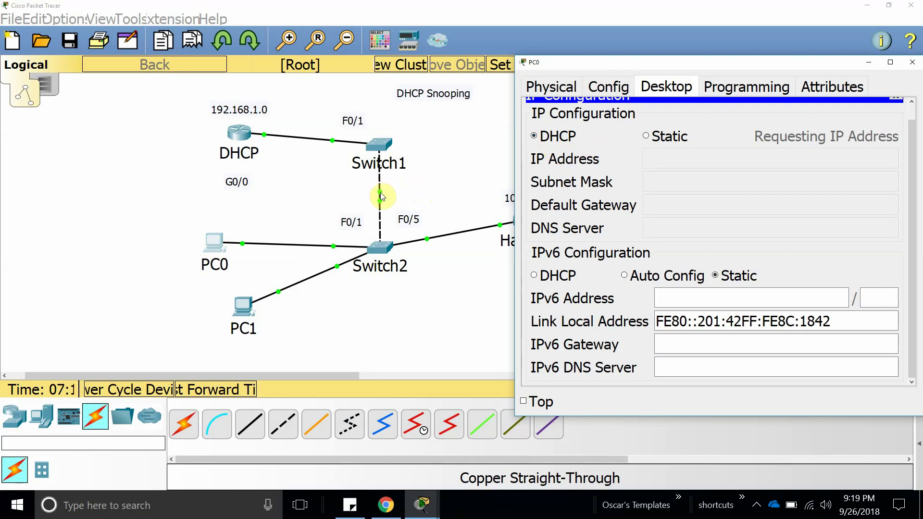
click(907, 72)
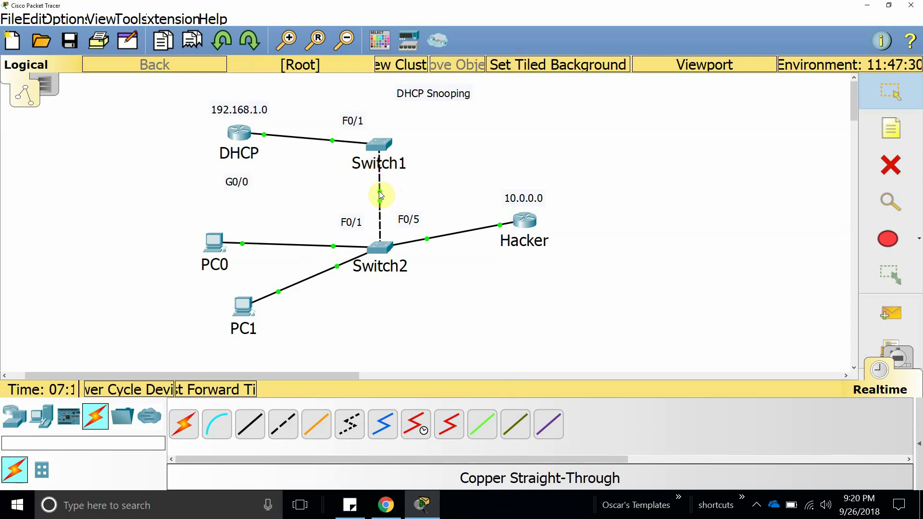
Step: Cable Switch1's FastEthernet0/2 and apply the pasted ip dhcp snooping trust under int f0/2
click(378, 144)
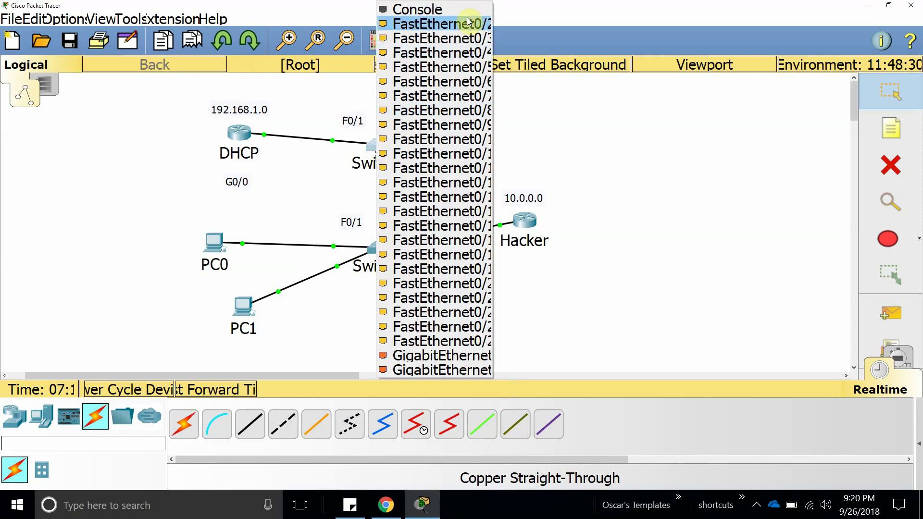
click(469, 24)
click(377, 146)
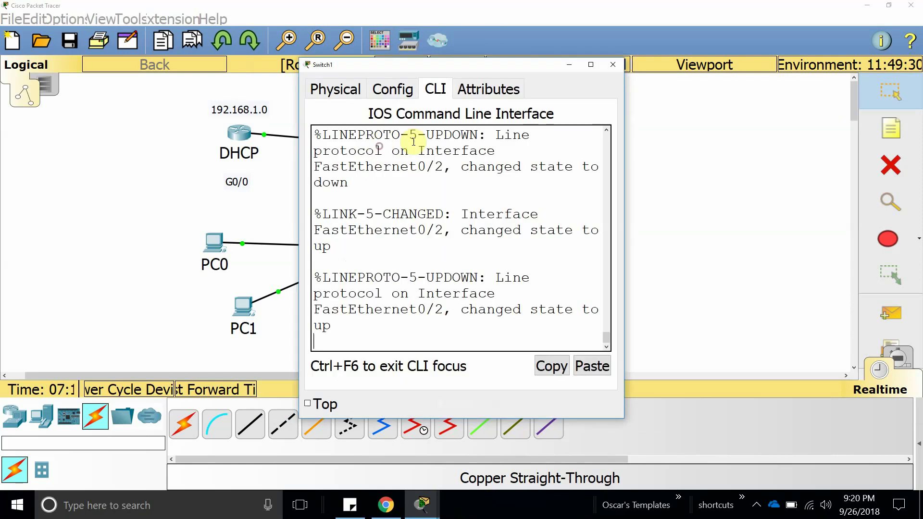
click(585, 67)
key(Return)
key(Return)
key(Return)
key(Return)
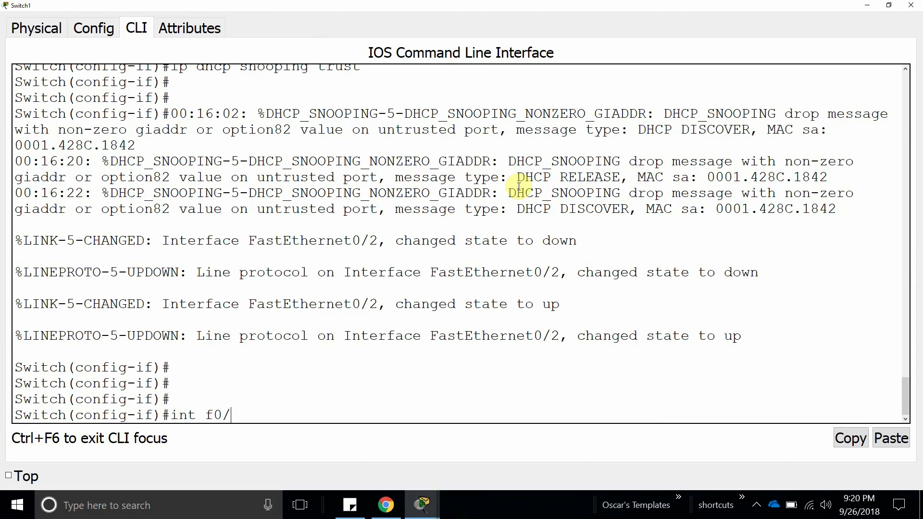
text(int f0/2)
key(Return)
key(Return)
key(Return)
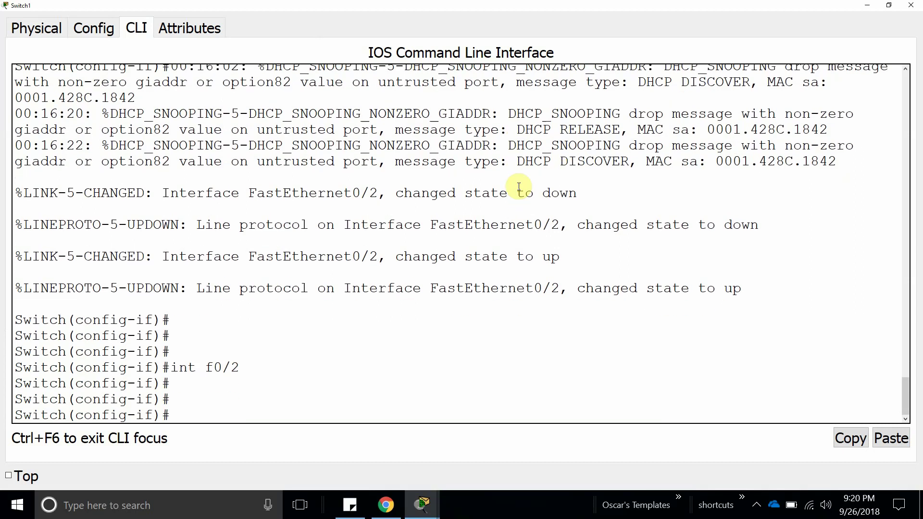
click(890, 439)
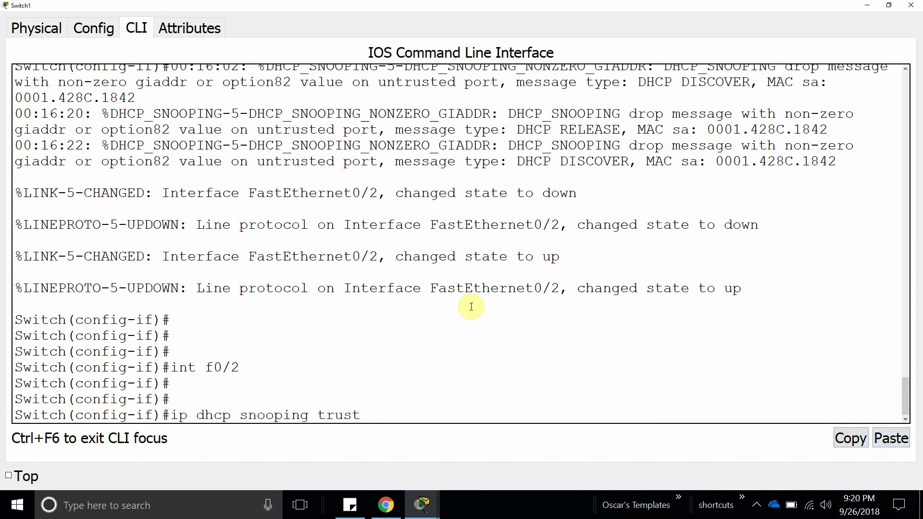
key(Return)
key(Return)
key(Return)
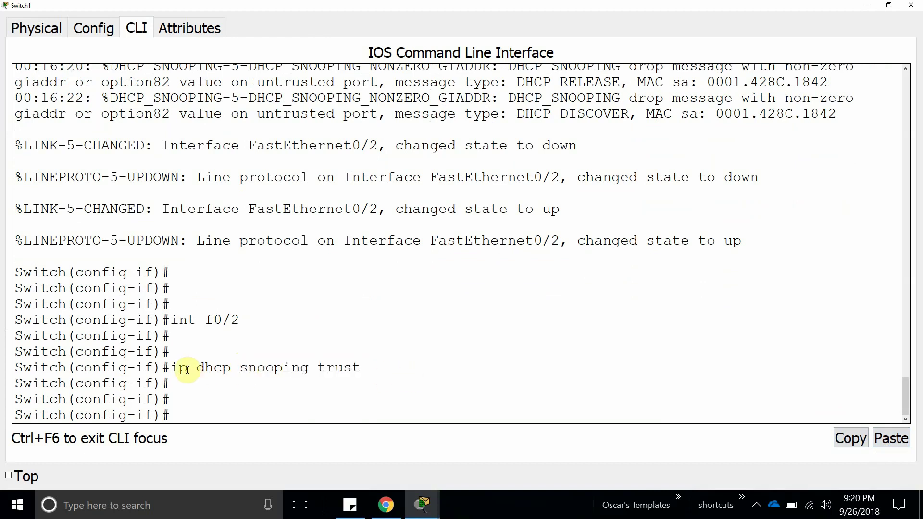
click(911, 5)
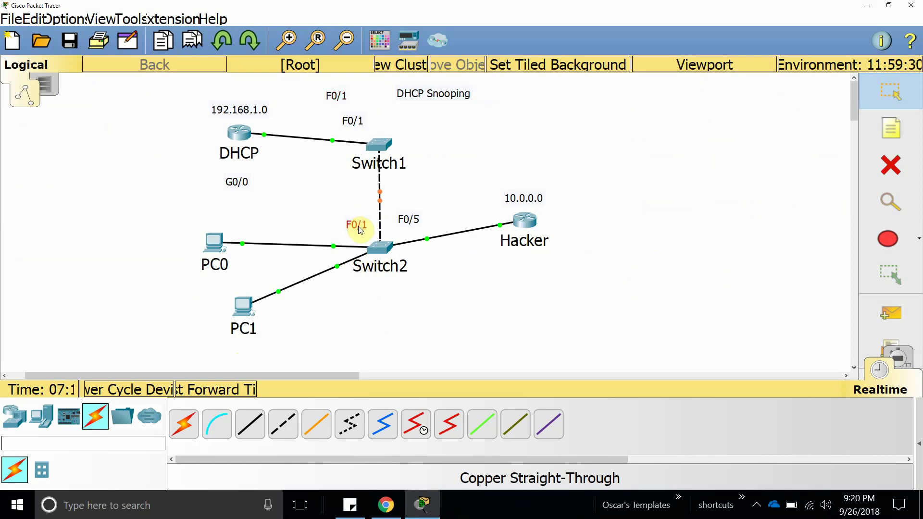
Step: Move the spare F0/1 note beside Switch1 on the inter-switch link and relabel it F0/2
drag(335, 96, 412, 173)
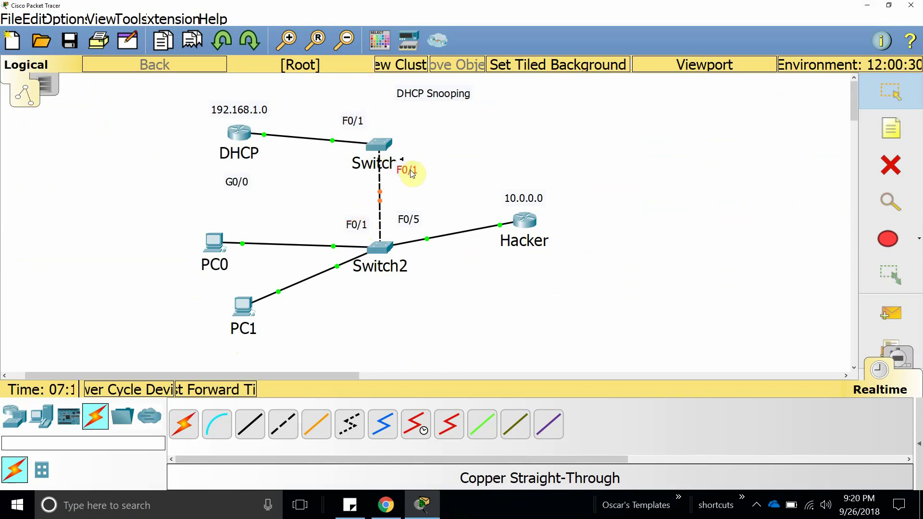
double_click(419, 167)
click(427, 163)
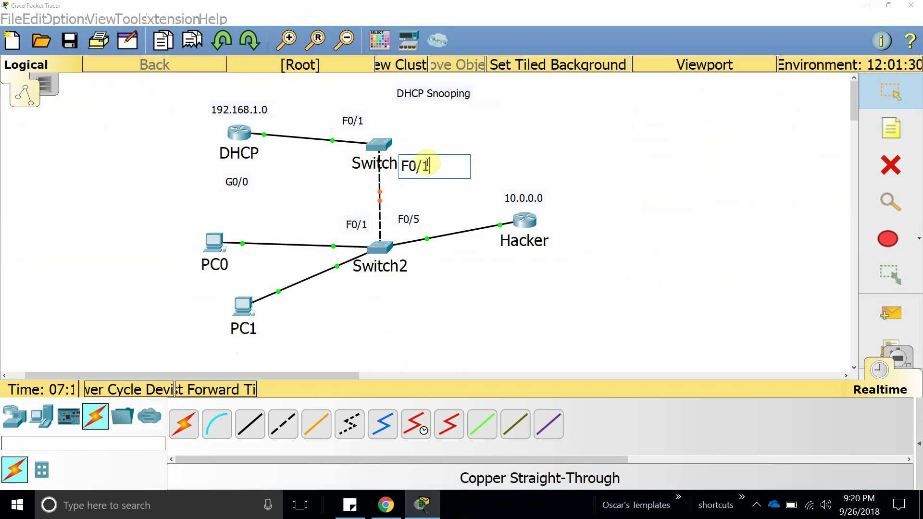
key(BackSpace)
text(2)
click(533, 144)
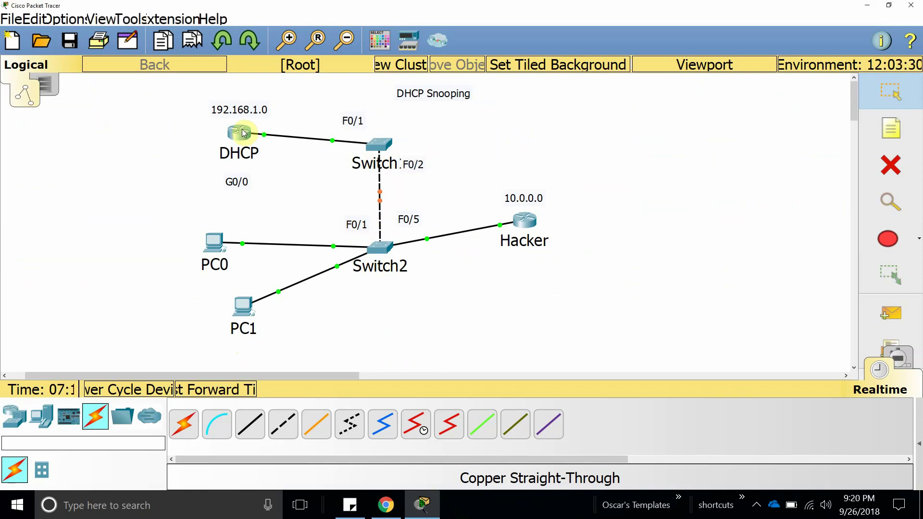
mouse_move(237, 138)
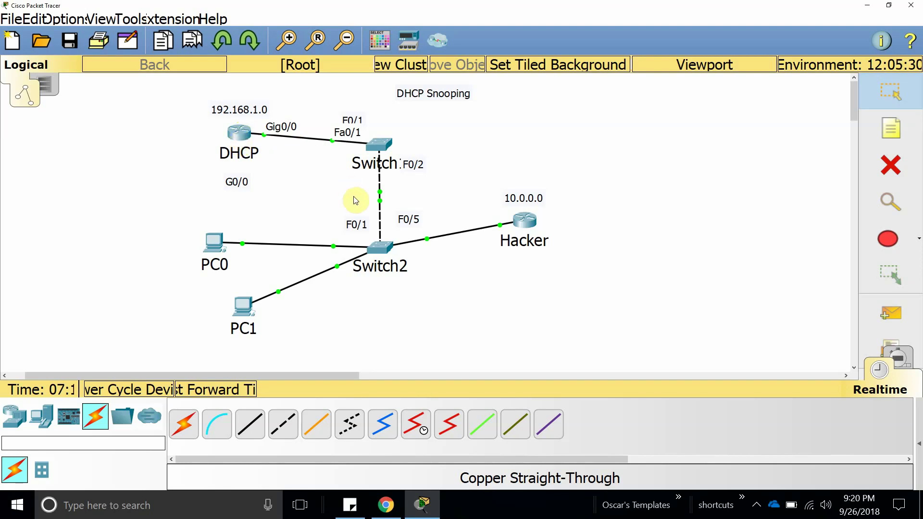
click(379, 247)
Step: On Switch2, type end to return to privileged mode and run show ip dhcp snooping
key(Return)
key(Return)
key(Return)
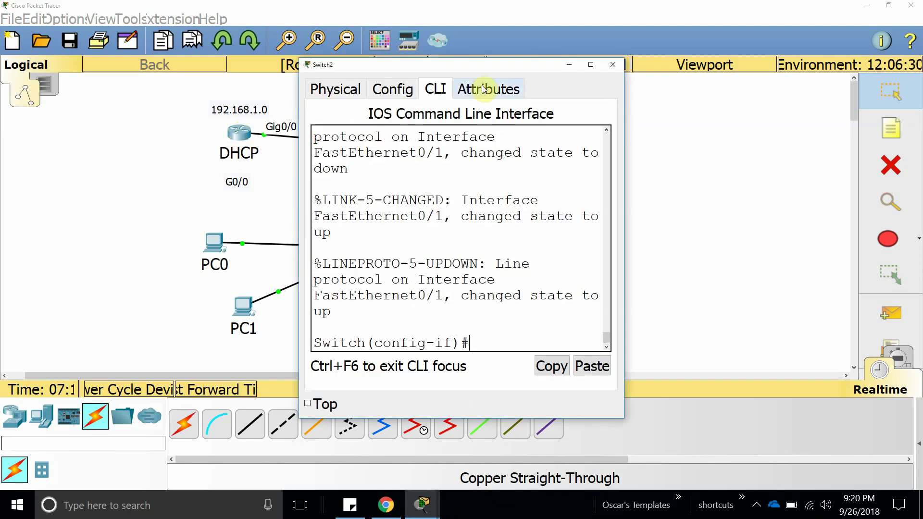
text(end)
key(Return)
key(Return)
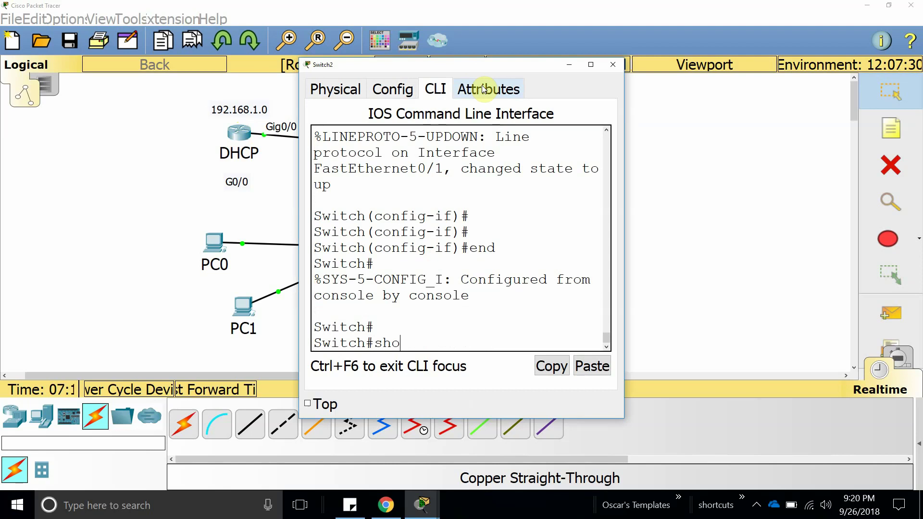
text(show ip  dhcp)
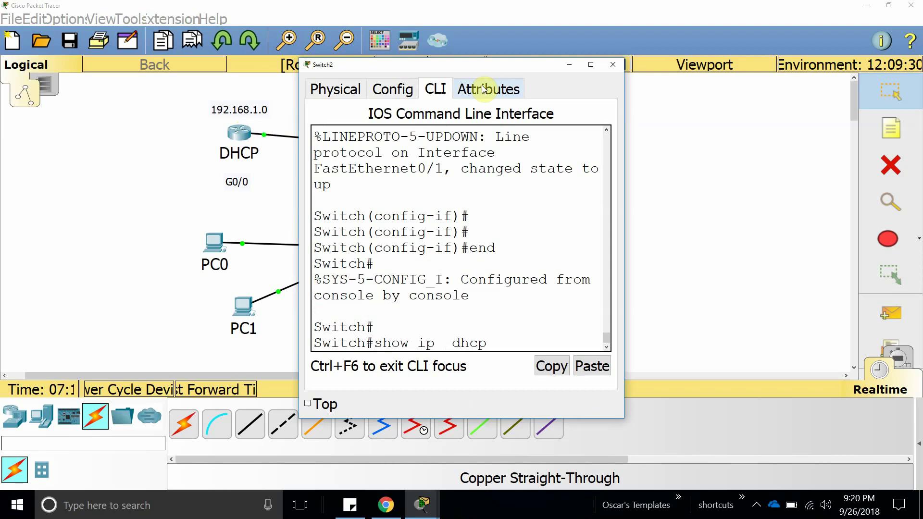
text( sno)
key(Tab)
key(Return)
key(Return)
key(Return)
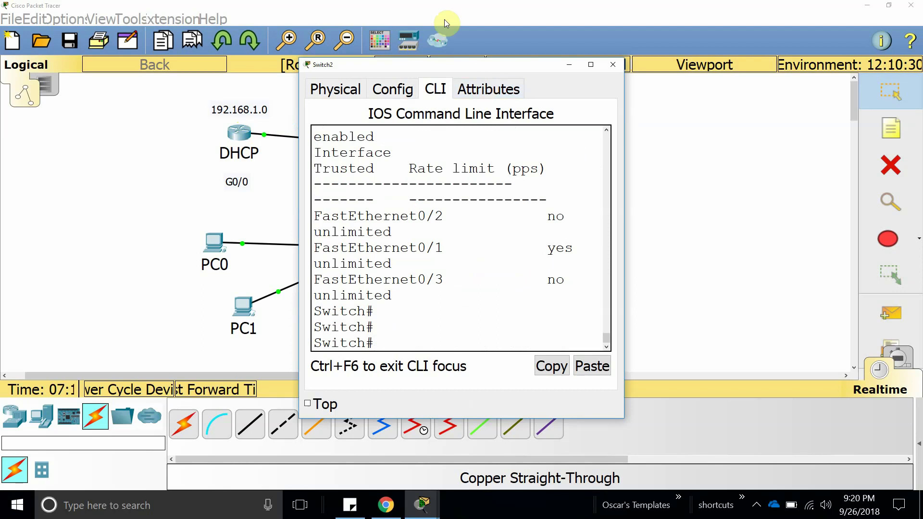
Step: Maximize the output to confirm F0/1 trusted and F0/2, F0/3 untrusted, then restore the window
click(591, 64)
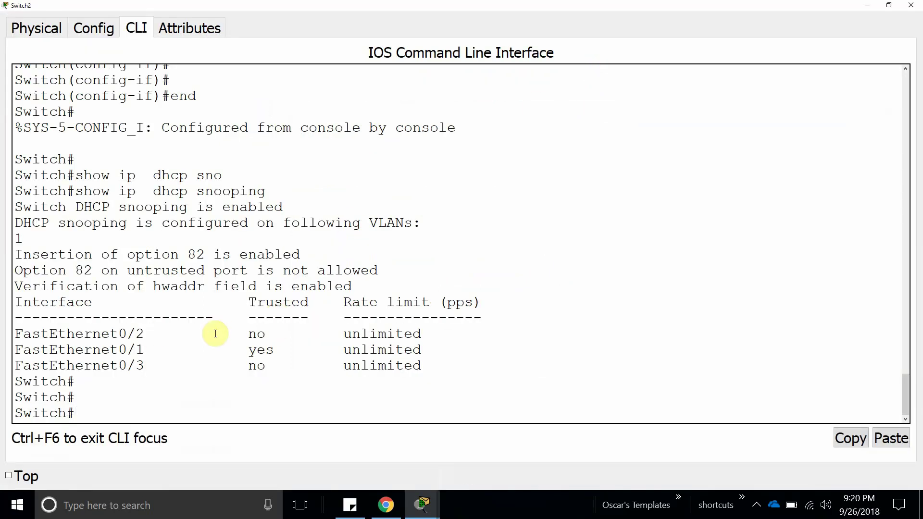
drag(248, 334, 269, 332)
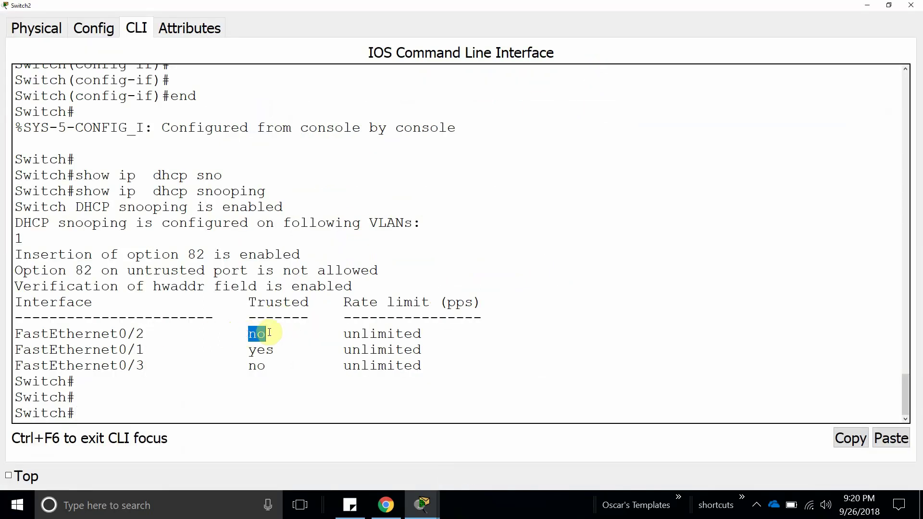
drag(363, 5, 667, 67)
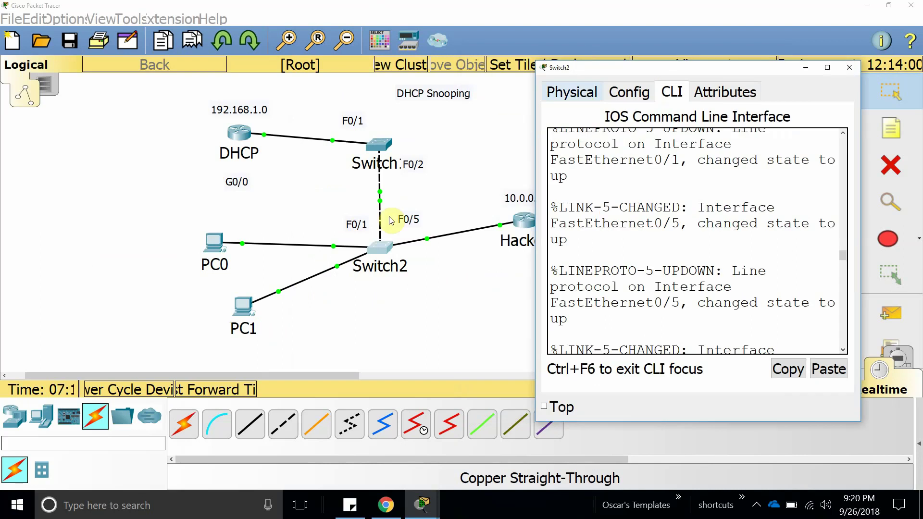
click(826, 67)
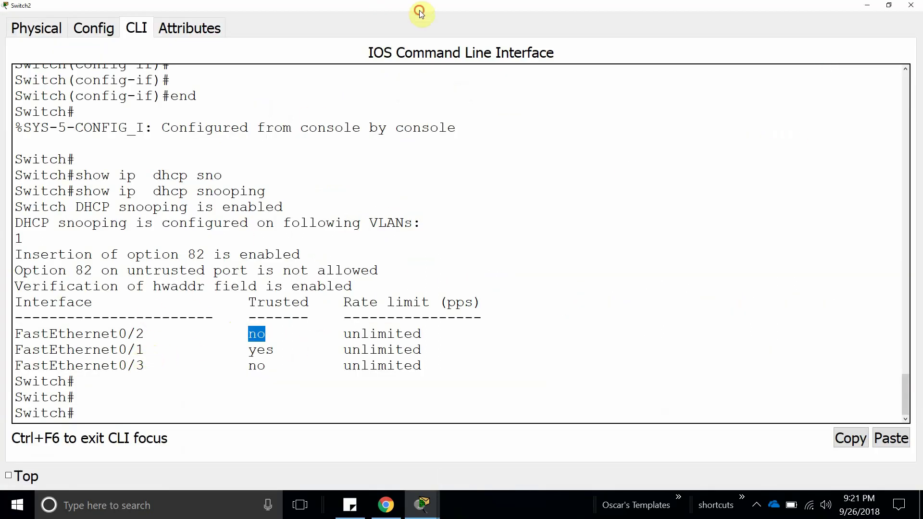
drag(420, 8, 709, 172)
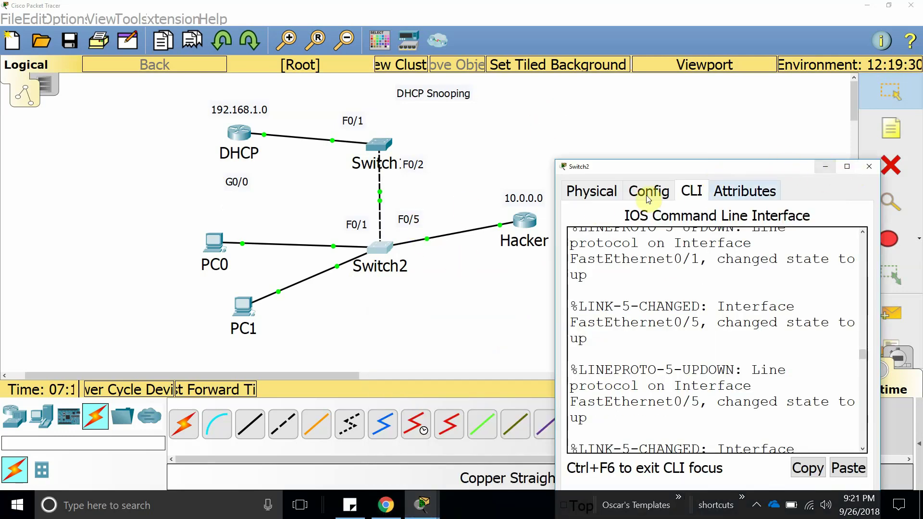
drag(648, 163, 552, 58)
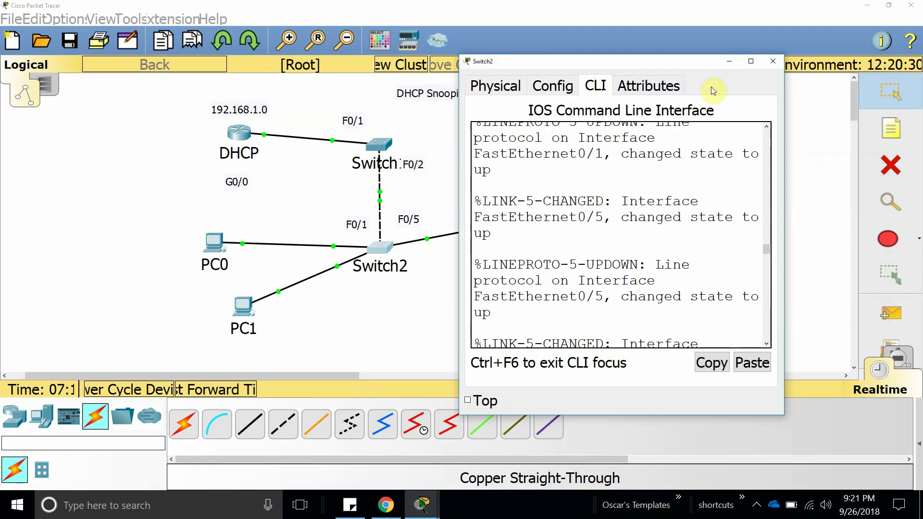
Step: Toggle PC0 from Static back to DHCP, still getting APIPA 169.254.24.66, then close PC0's and Switch2's windows
click(221, 243)
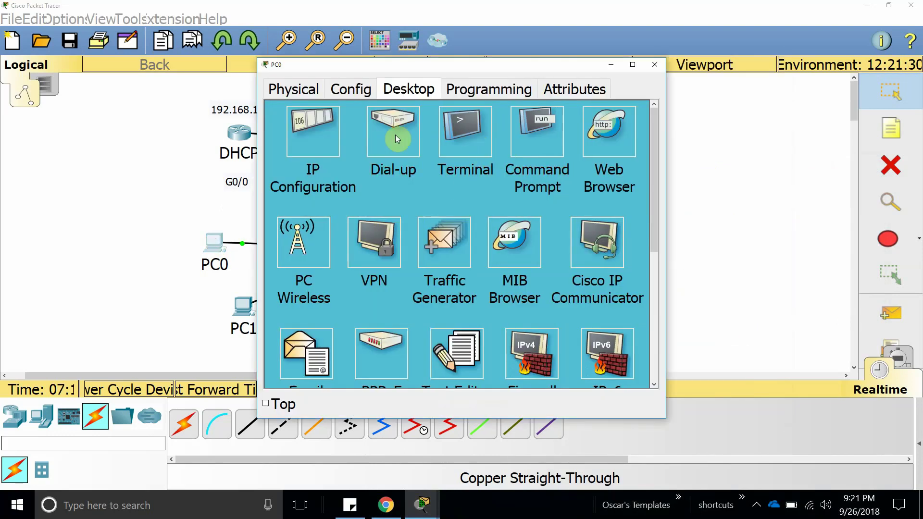
click(337, 144)
click(399, 139)
click(288, 139)
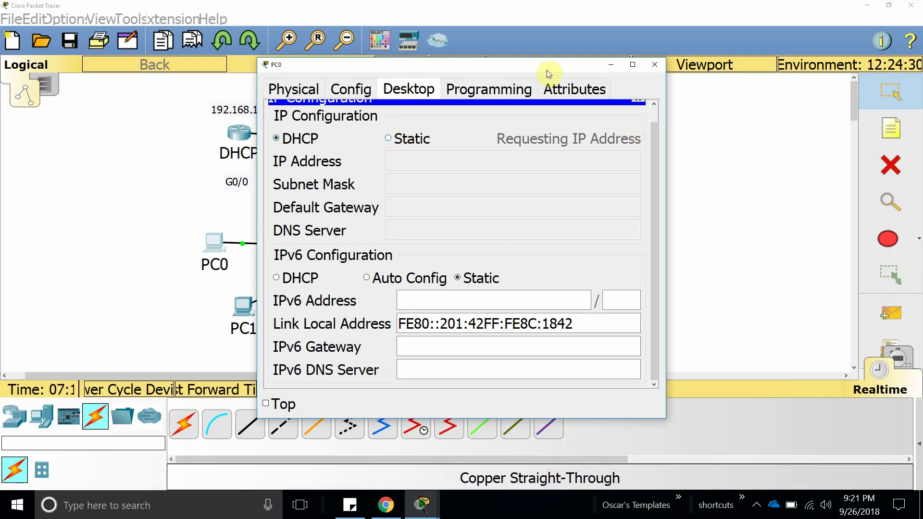
click(655, 64)
click(380, 244)
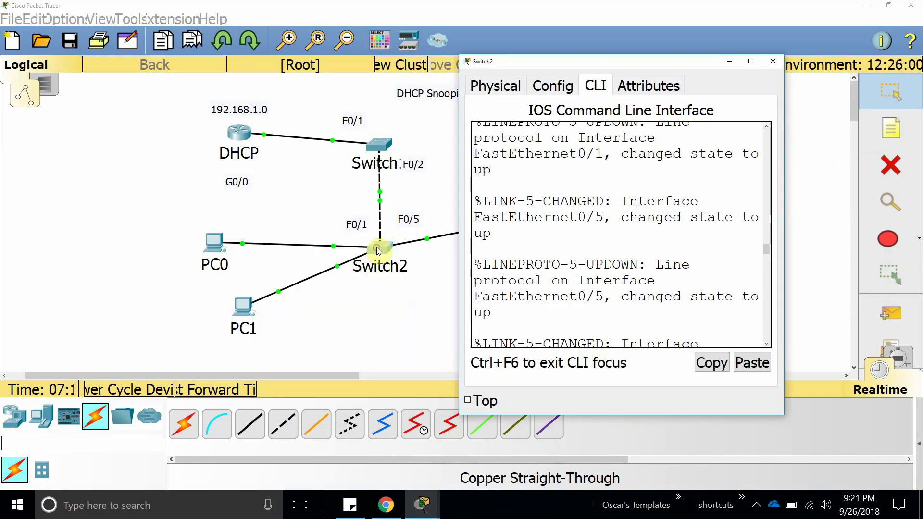
click(246, 244)
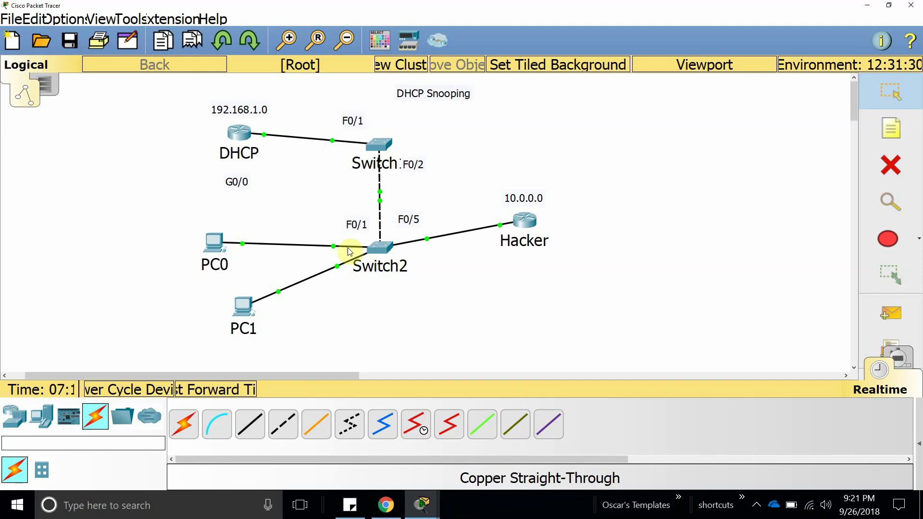
Step: Re-cable PC0 to Switch2 FastEthernet0/2 and PC1 to FastEthernet0/3 with straight-through copper
click(377, 248)
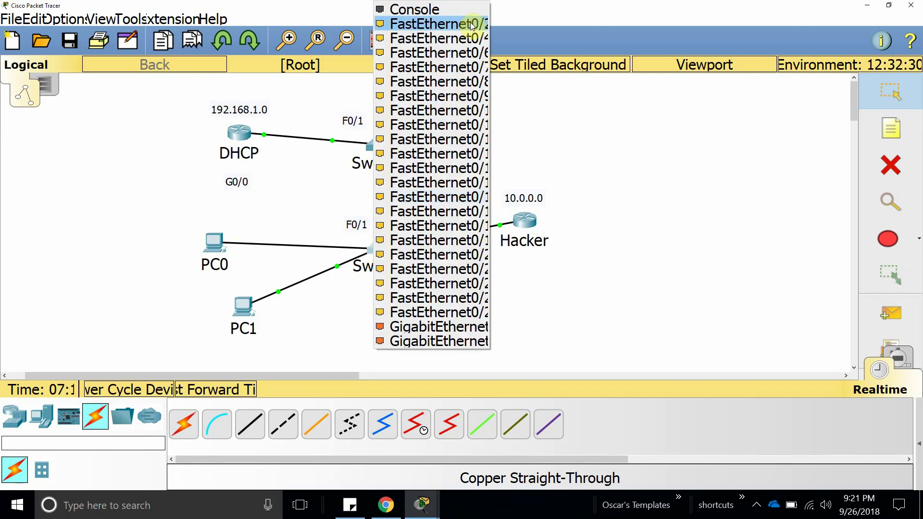
click(472, 27)
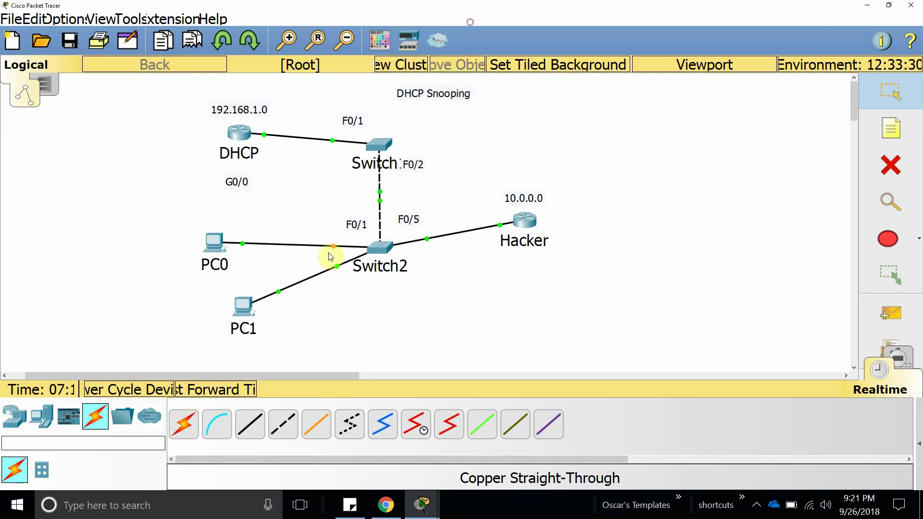
click(371, 249)
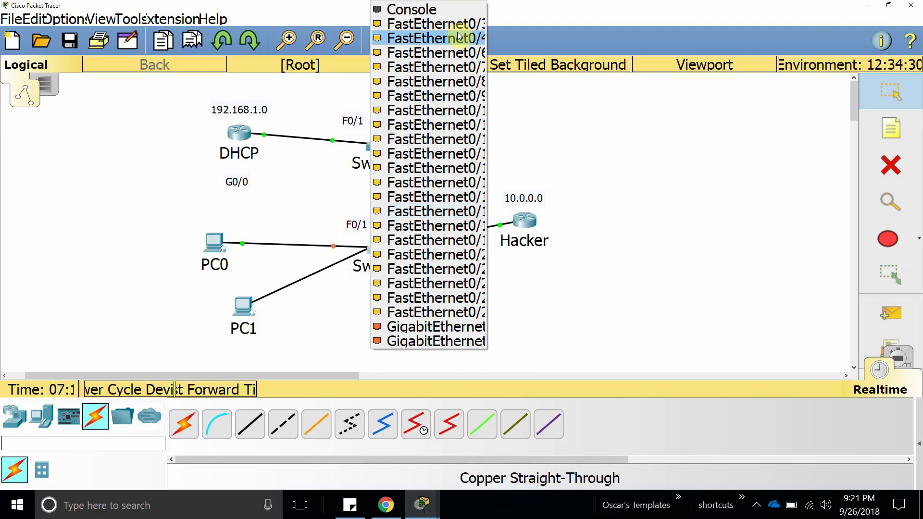
click(455, 24)
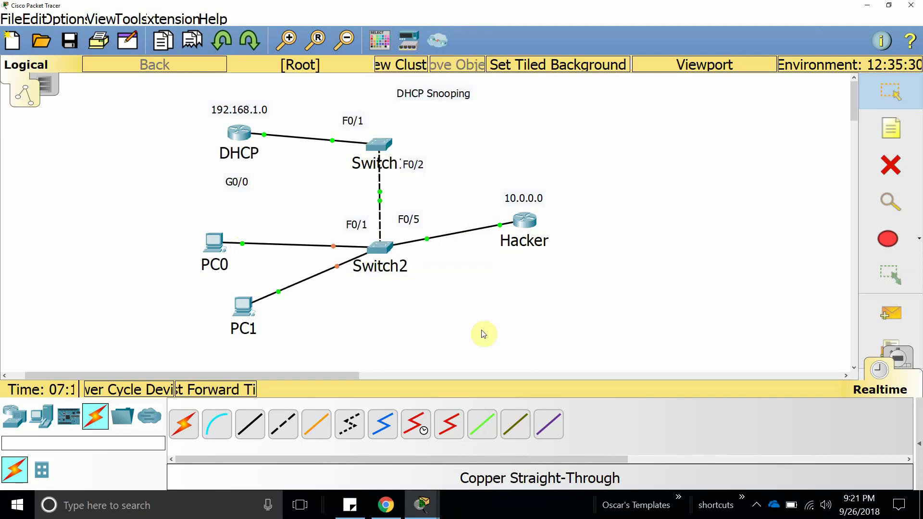
click(381, 254)
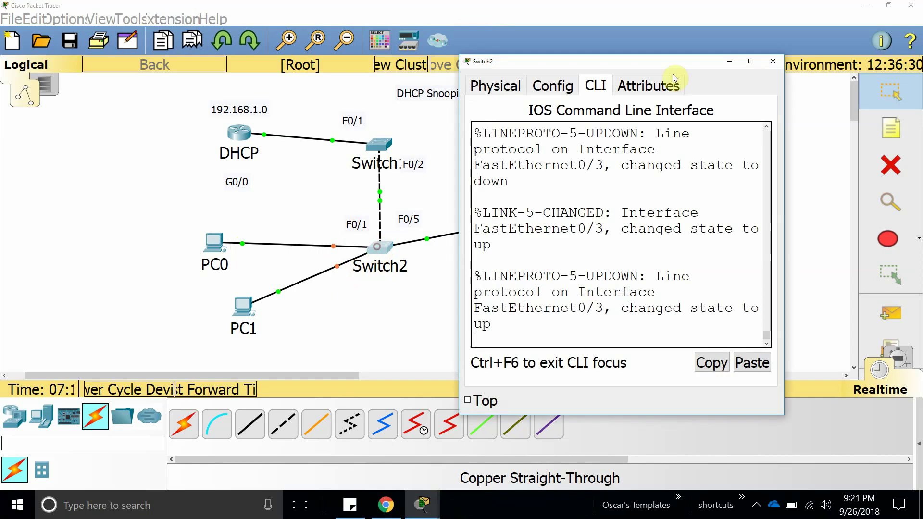
Step: Maximize Switch2's CLI and enter global configuration mode with enable and configure terminal
click(749, 58)
key(Return)
key(Return)
key(Return)
key(Return)
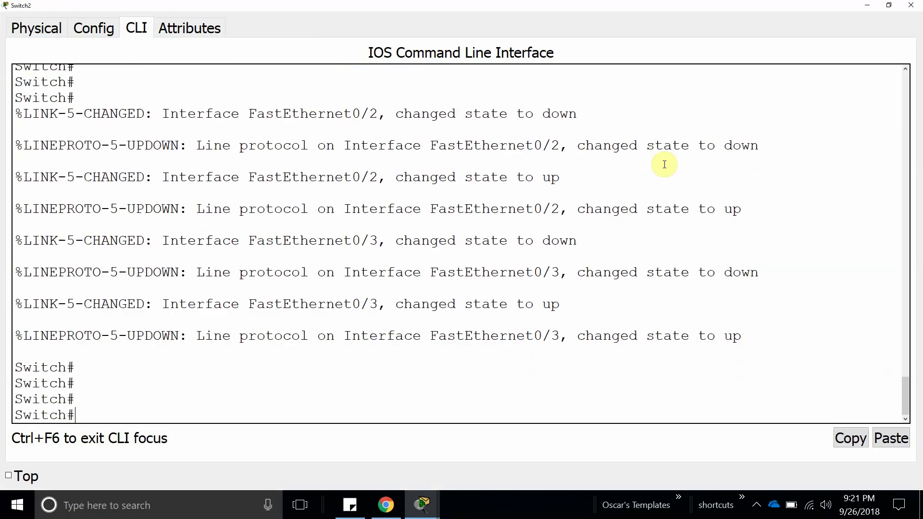
text(enable)
key(Return)
key(Return)
key(Return)
key(Return)
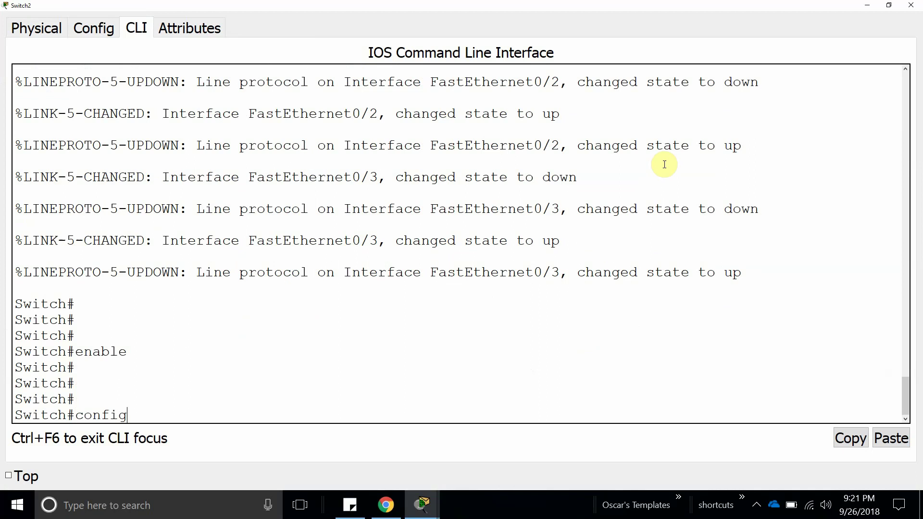
key(Tab)
text(terminal)
key(Return)
key(Return)
key(Return)
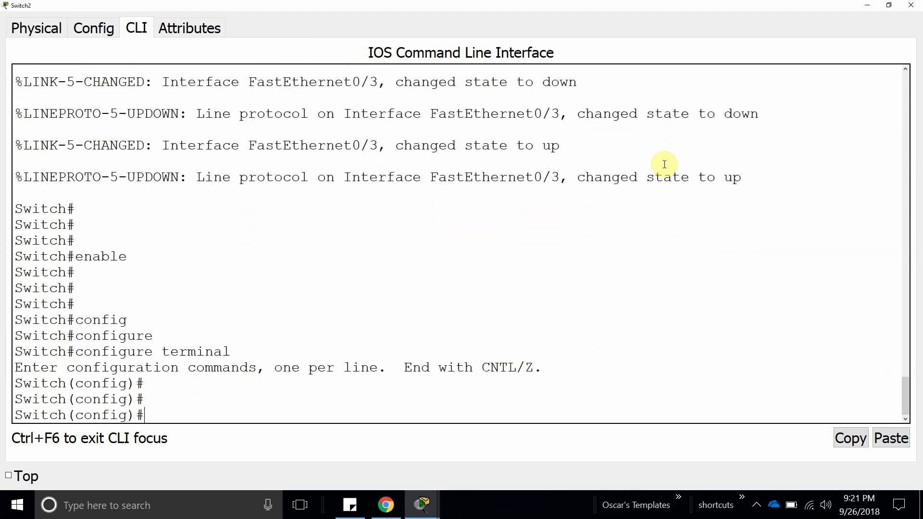
Step: Apply 'ip dhcp snooping trust' to interface range f0/2-3, then close the CLI
scroll(664, 164, up, 1)
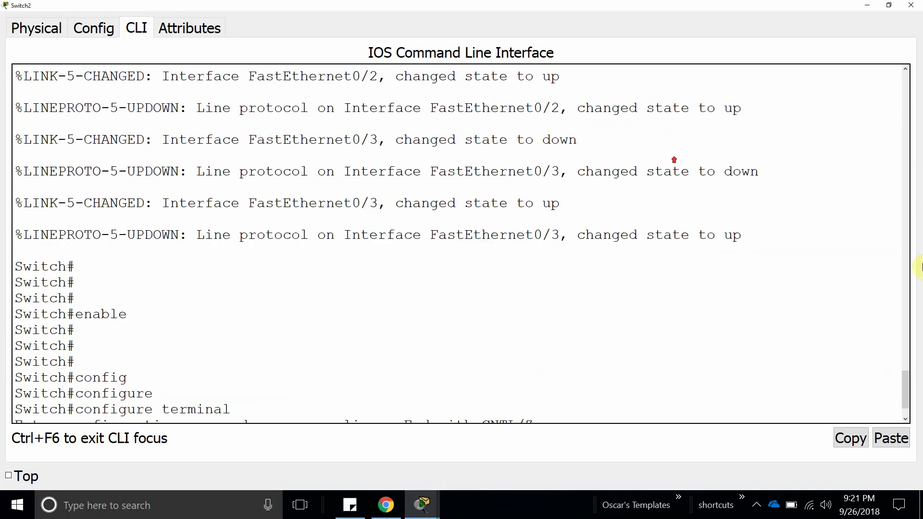
click(890, 438)
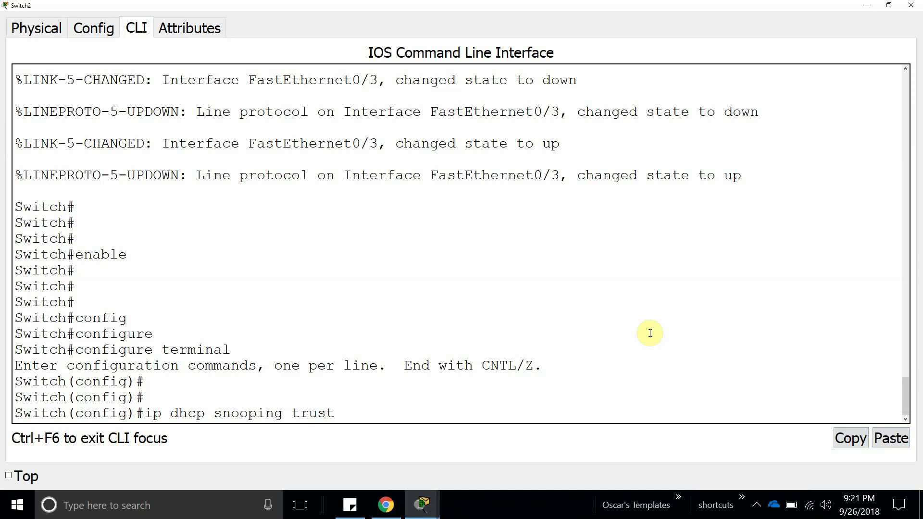
key(BackSpace)
key(BackSpace)
key(BackSpace)
key(BackSpace)
key(BackSpace)
key(BackSpace)
key(BackSpace)
key(BackSpace)
key(BackSpace)
key(BackSpace)
key(BackSpace)
key(BackSpace)
key(BackSpace)
key(BackSpace)
key(BackSpace)
key(BackSpace)
key(BackSpace)
key(BackSpace)
key(BackSpace)
key(BackSpace)
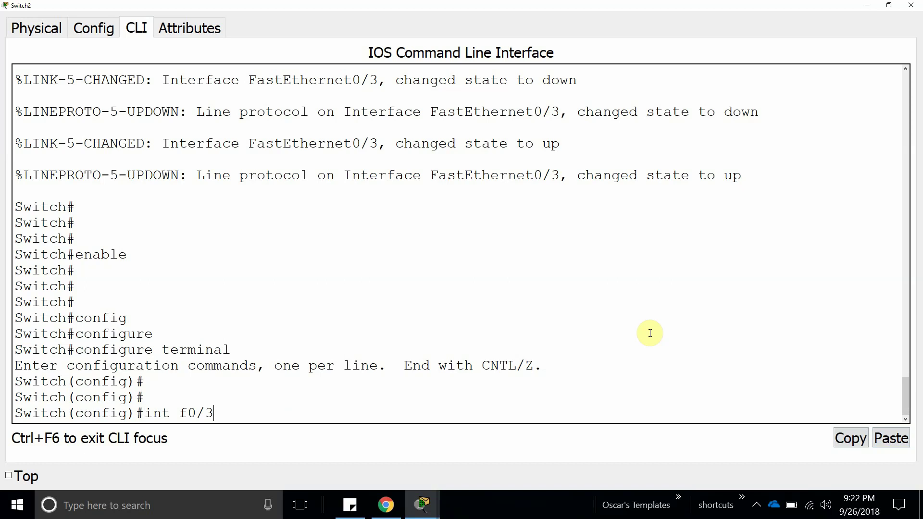
scroll(526, 223, up, 3)
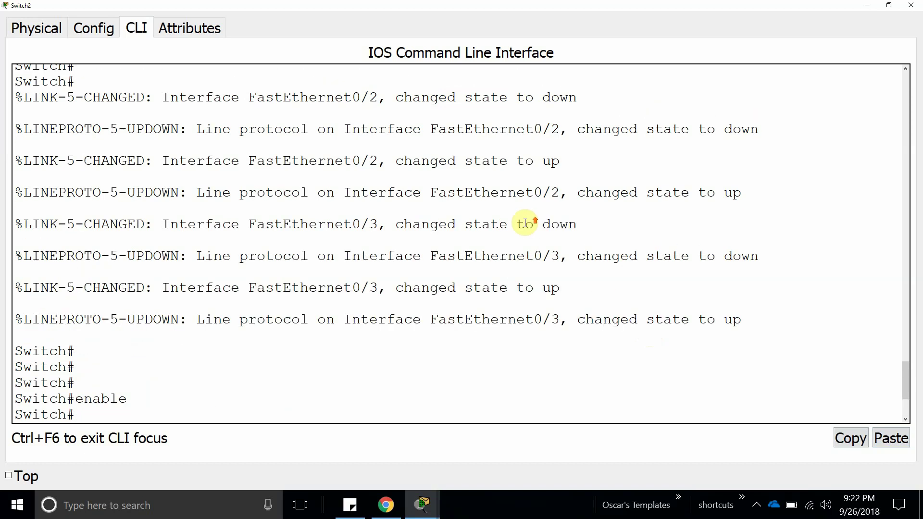
scroll(397, 233, down, 3)
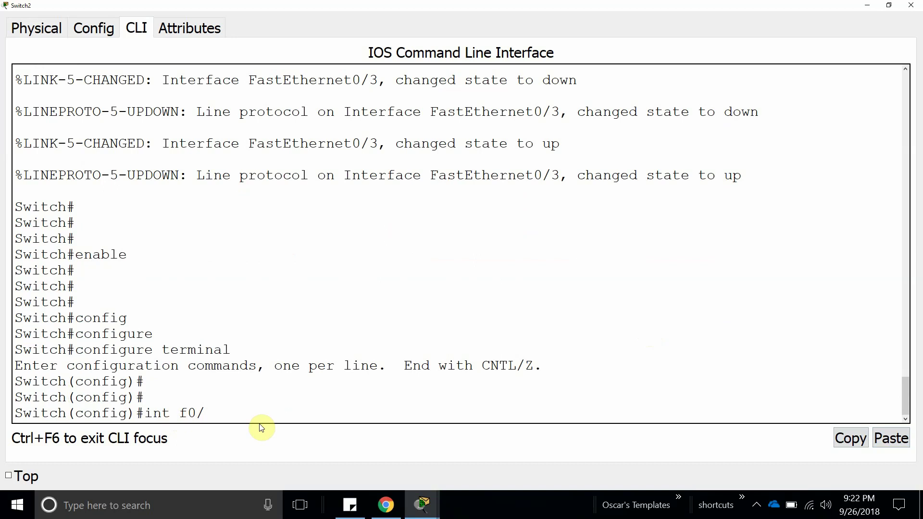
key(Left)
key(Left)
key(Left)
key(Left)
text(range f0/2-3)
key(Return)
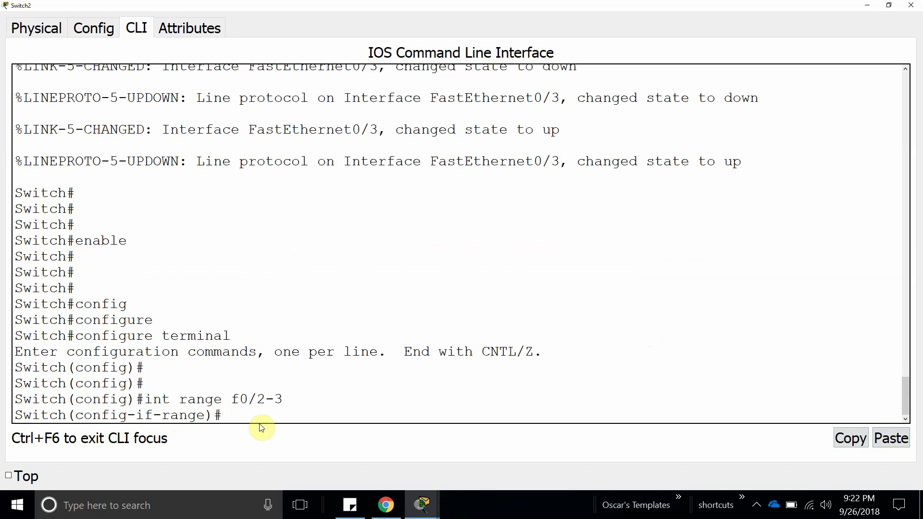
click(890, 438)
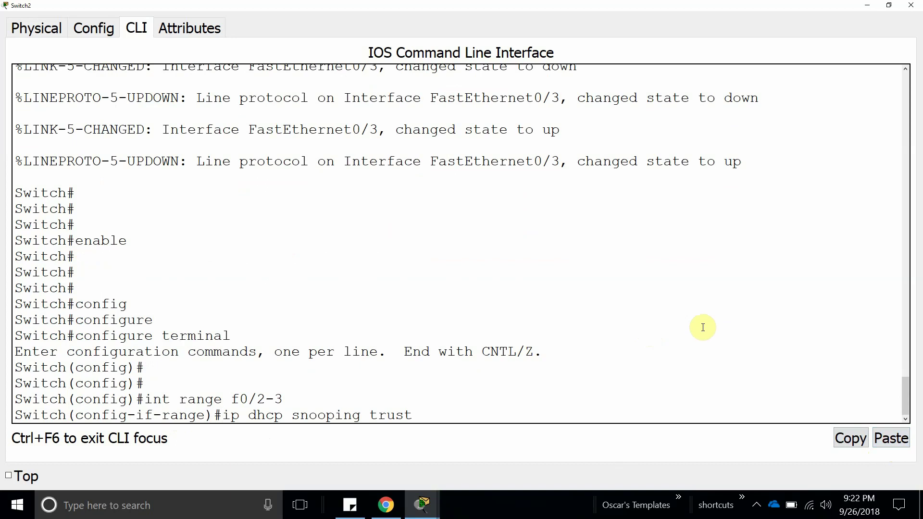
key(Return)
key(Return)
key(Return)
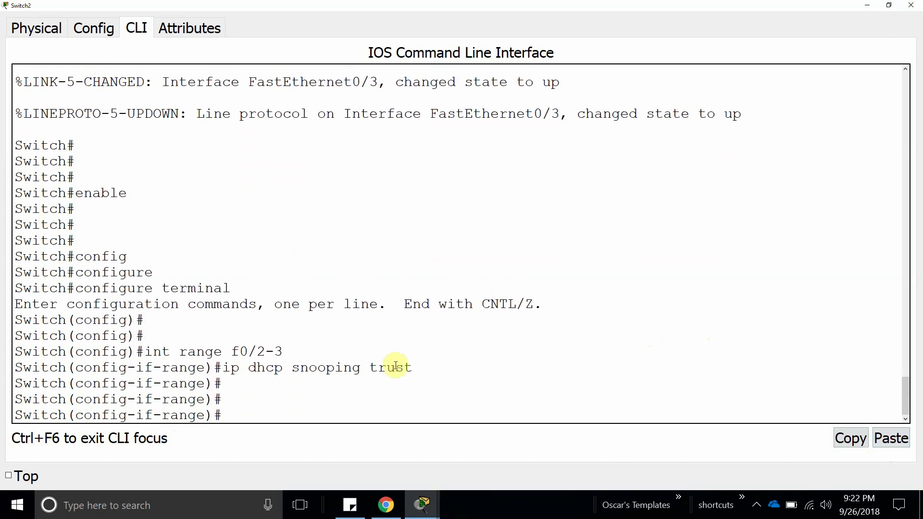
click(911, 6)
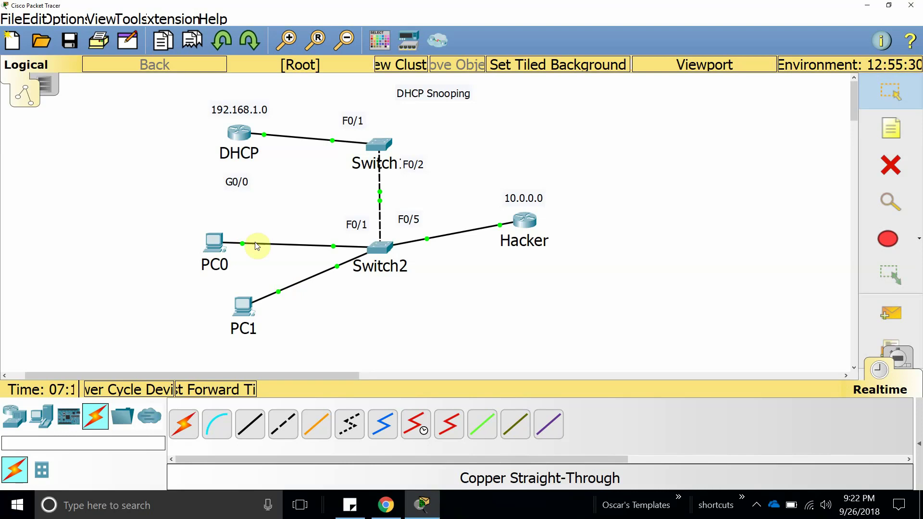
Step: Renew PC0's address by DHCP, obtaining 192.168.1.2, and close its window
click(213, 242)
click(326, 148)
click(401, 138)
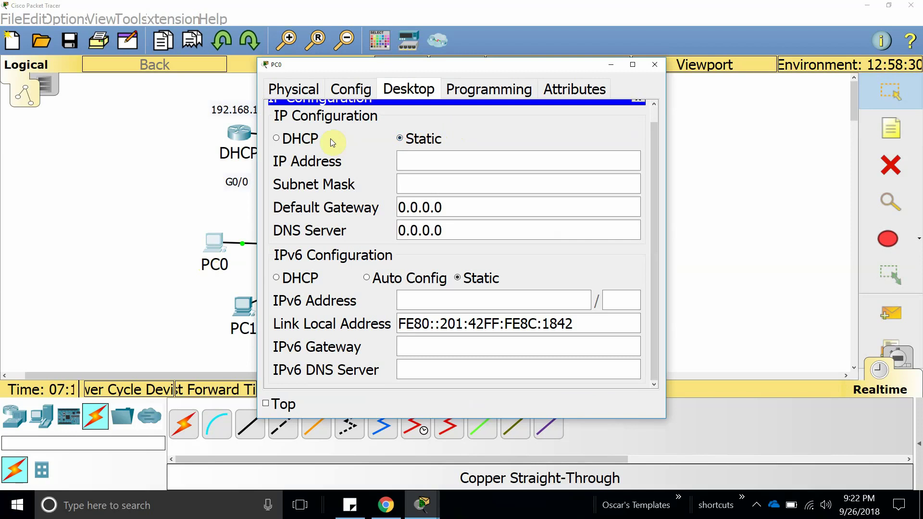
click(299, 139)
drag(376, 71, 639, 51)
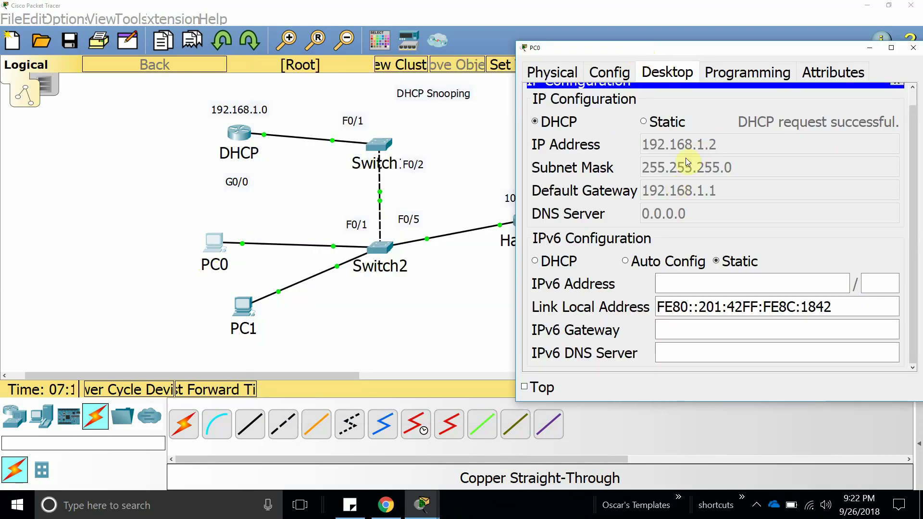
drag(677, 46, 596, 51)
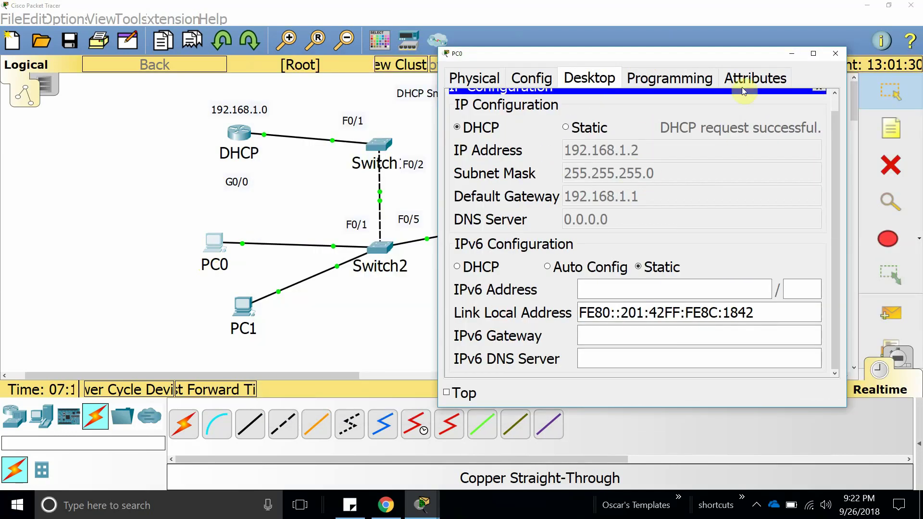
click(837, 48)
Step: Renew PC1's address by DHCP, obtaining 192.168.1.3, and close its window
click(238, 308)
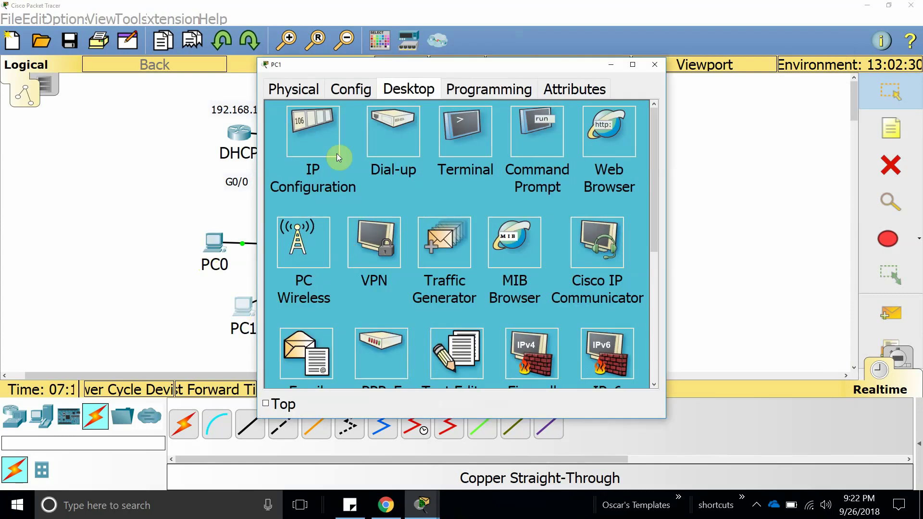
click(336, 154)
click(402, 138)
click(302, 139)
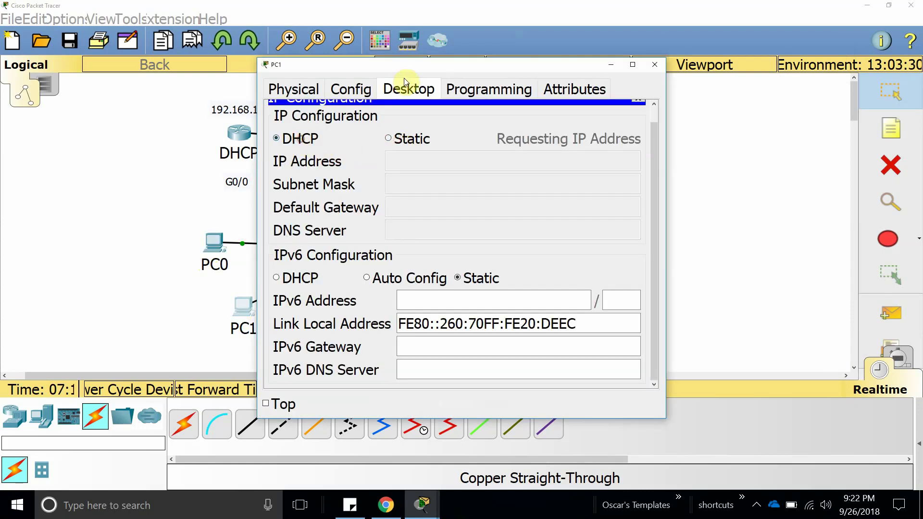
drag(411, 68, 620, 30)
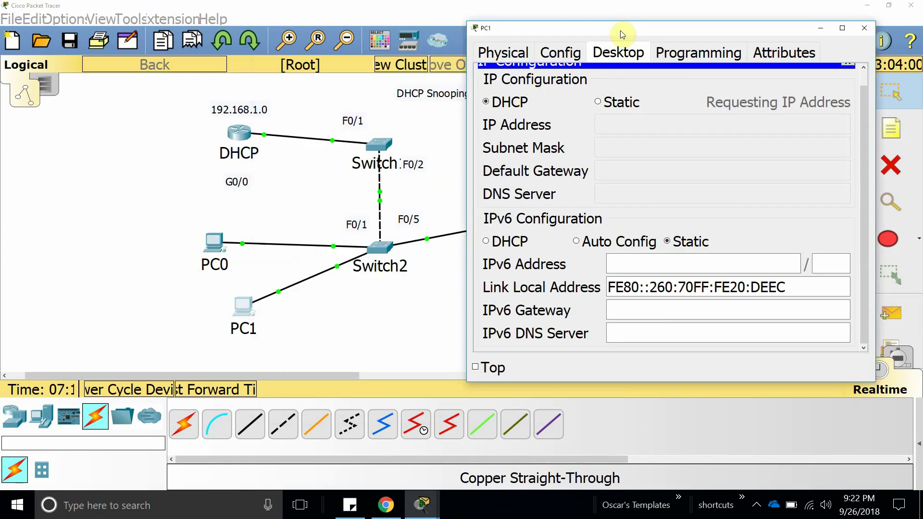
click(850, 28)
click(890, 128)
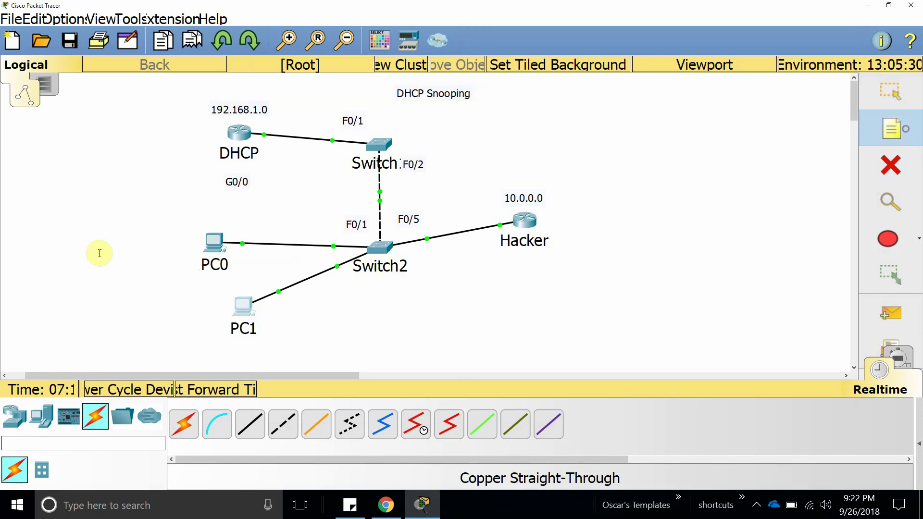
Step: Place four 'ip dhcp snooping trust' notes near PC0, PC1, the F0/5 link and F0/2
click(188, 215)
text(ip dhcp snooping trust)
click(273, 322)
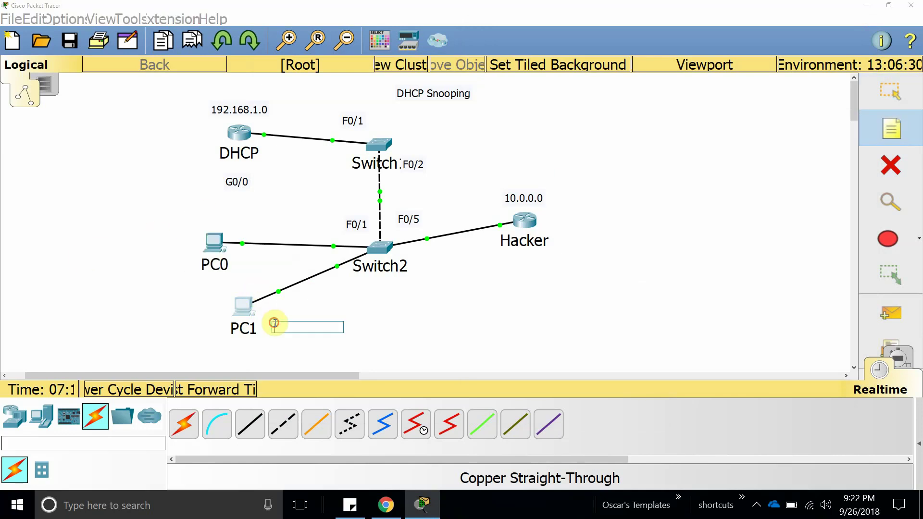
text(ip dhcp snooping trust)
click(392, 215)
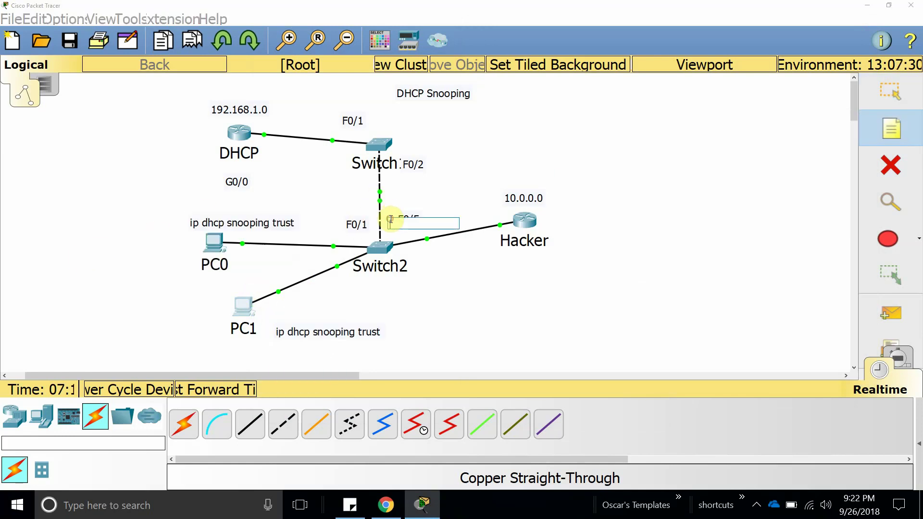
text(ip dhcp snooping trust)
click(411, 160)
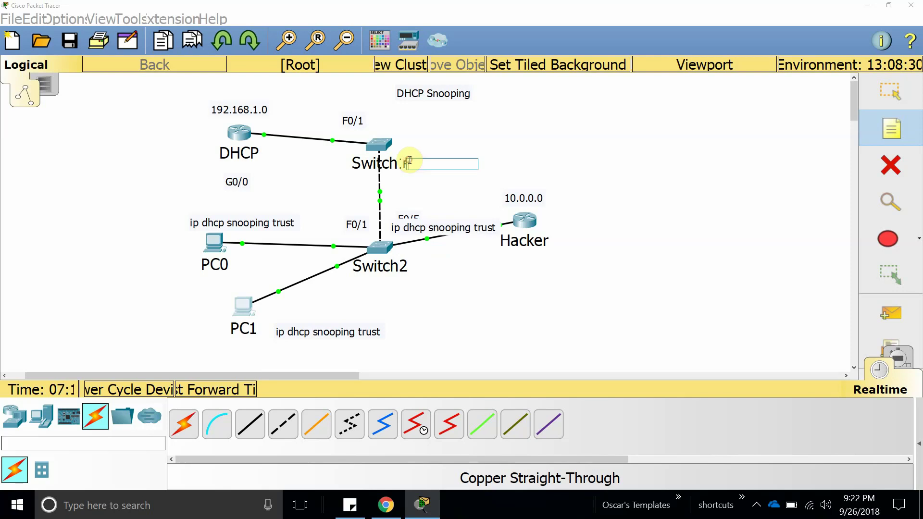
text(ip dhcp snooping trust)
key(Escape)
Step: Position the trust notes on PC0's and PC1's links, the switch interconnect and the DHCP link
drag(403, 219, 285, 193)
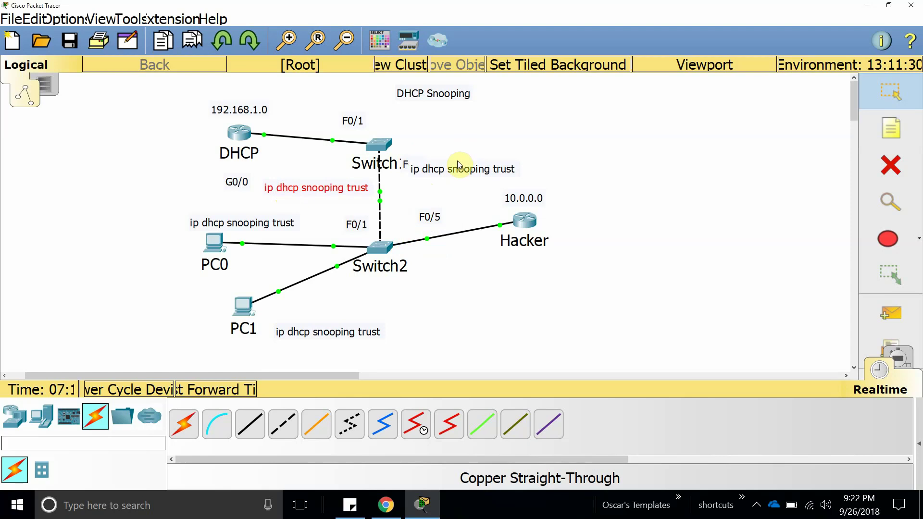
drag(458, 171, 451, 146)
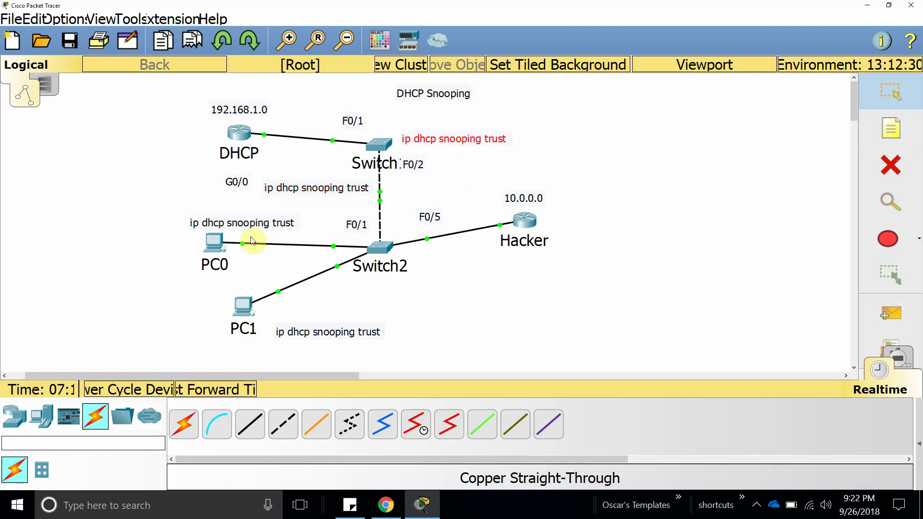
drag(247, 229, 291, 250)
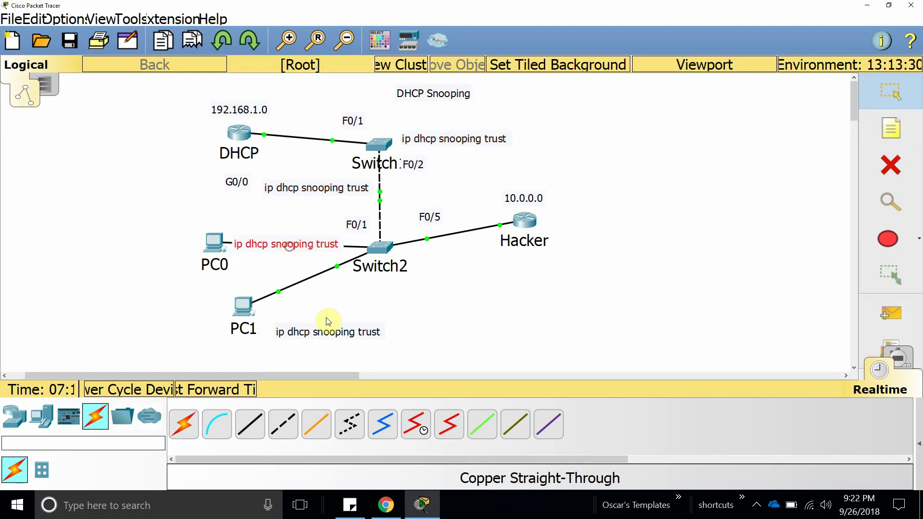
drag(336, 334, 308, 283)
drag(258, 305, 231, 315)
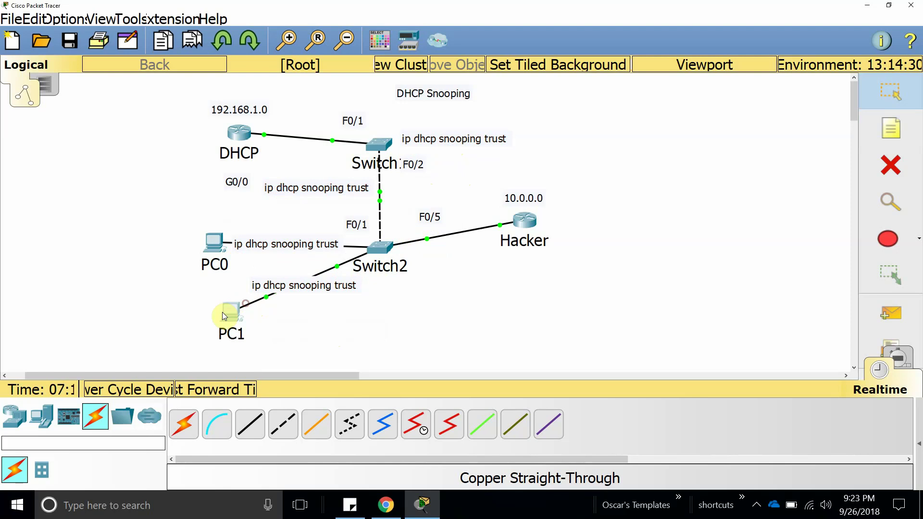
drag(282, 287, 268, 292)
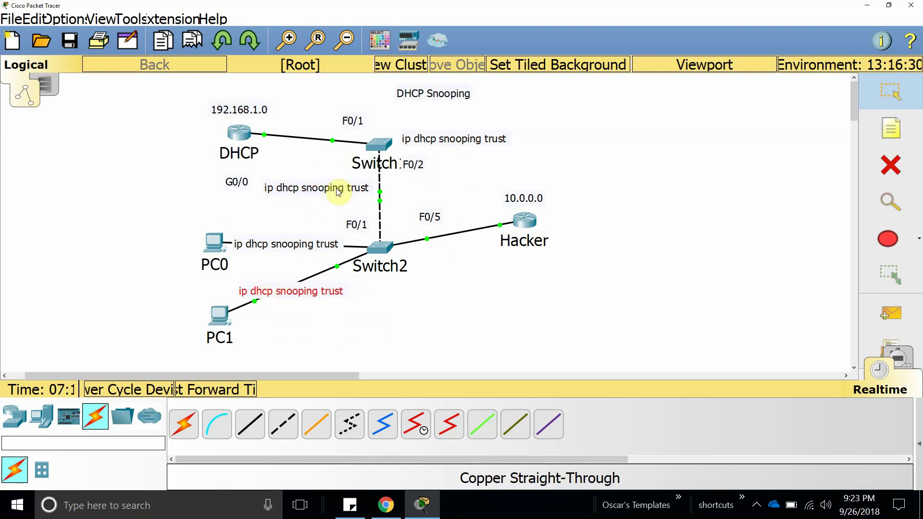
drag(338, 192, 378, 216)
click(442, 134)
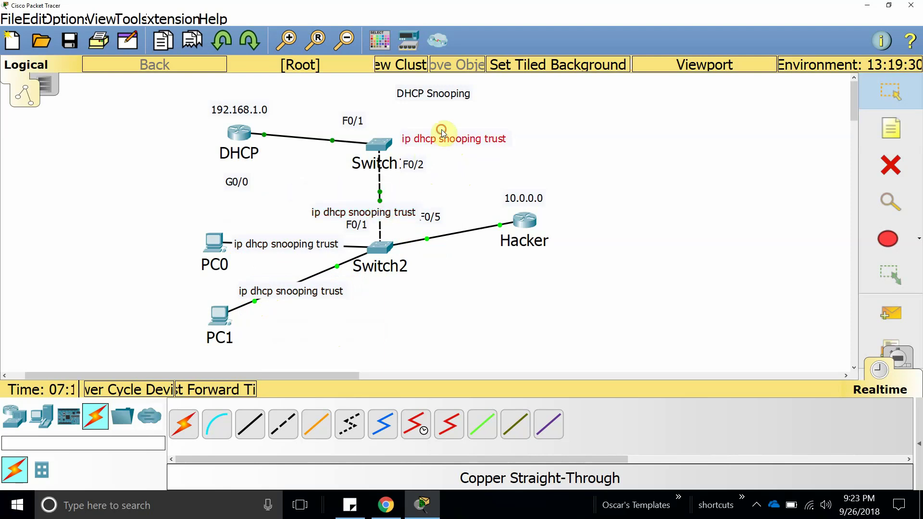
drag(442, 134, 310, 138)
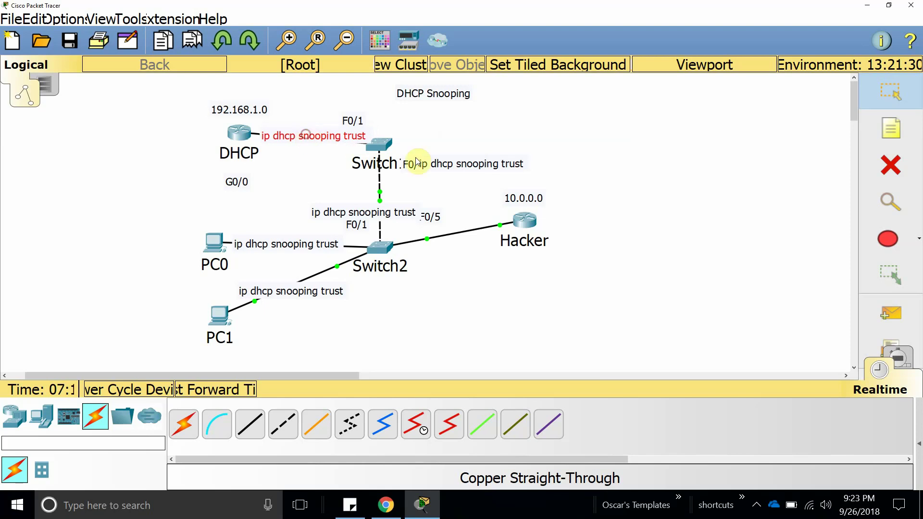
click(430, 163)
drag(430, 162, 350, 171)
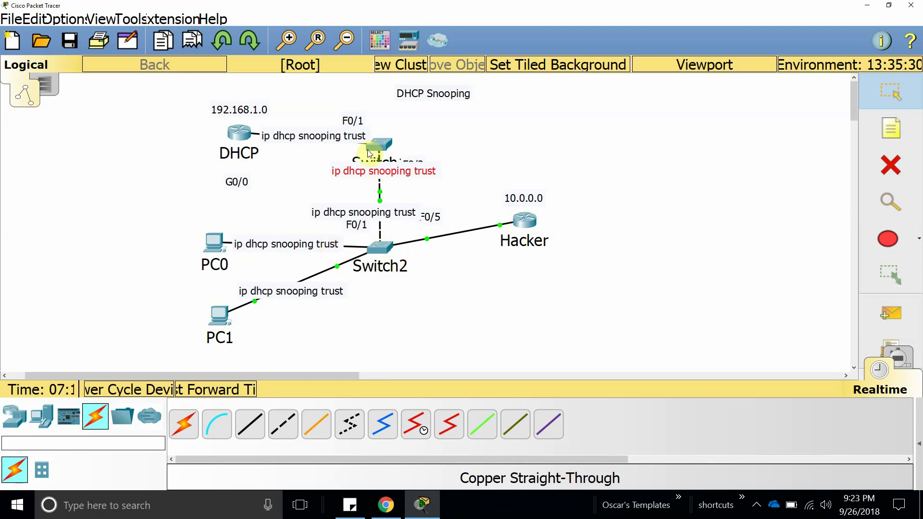
Step: Deselect the repositioned F0/2 note and bring up the taskbar's hidden tray icons
click(553, 123)
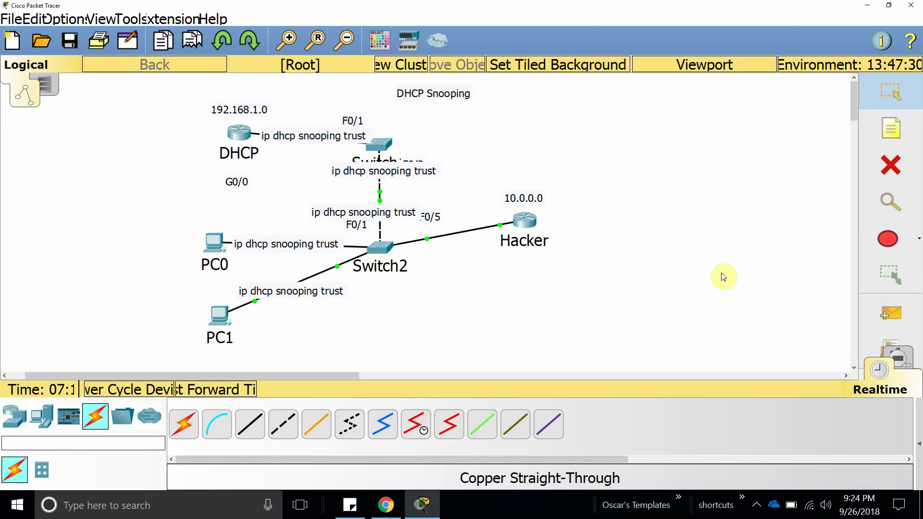
click(756, 505)
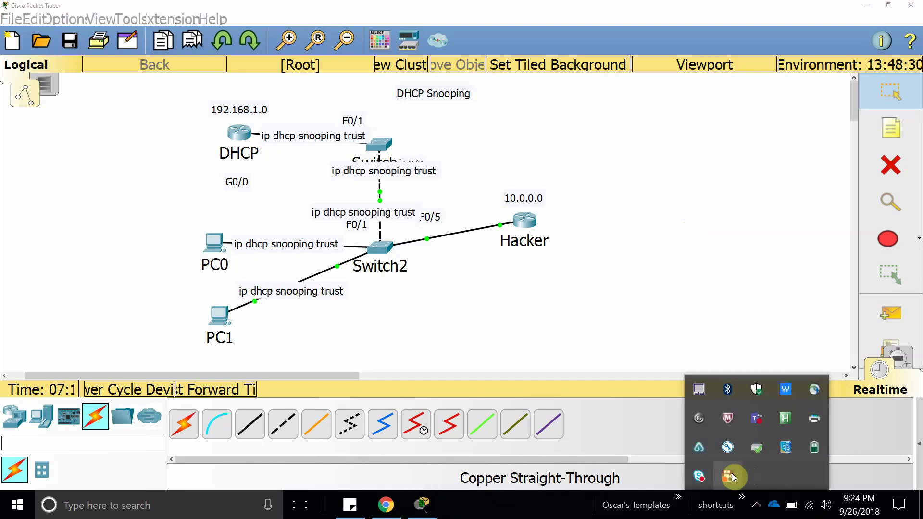